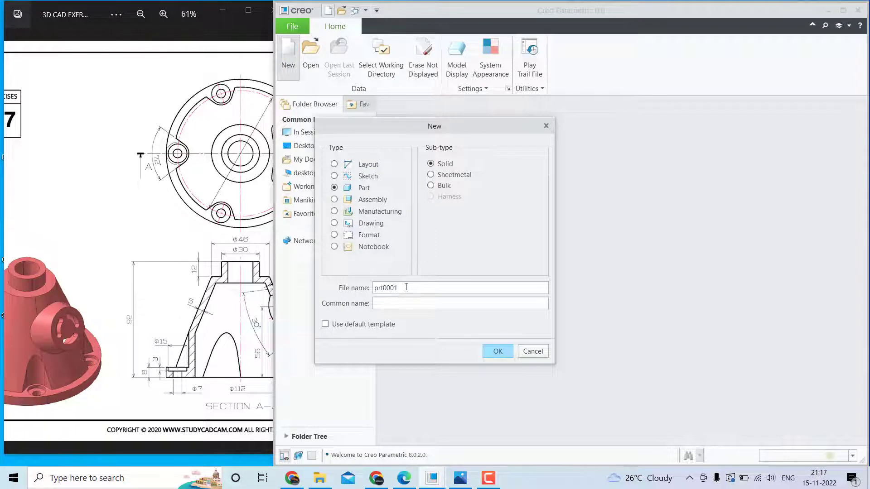
Create a new solid part named m-26 using the mmns_part_solid_abs template.
left_click_drag(403, 287, 341, 291)
type("m-26")
left_click(496, 352)
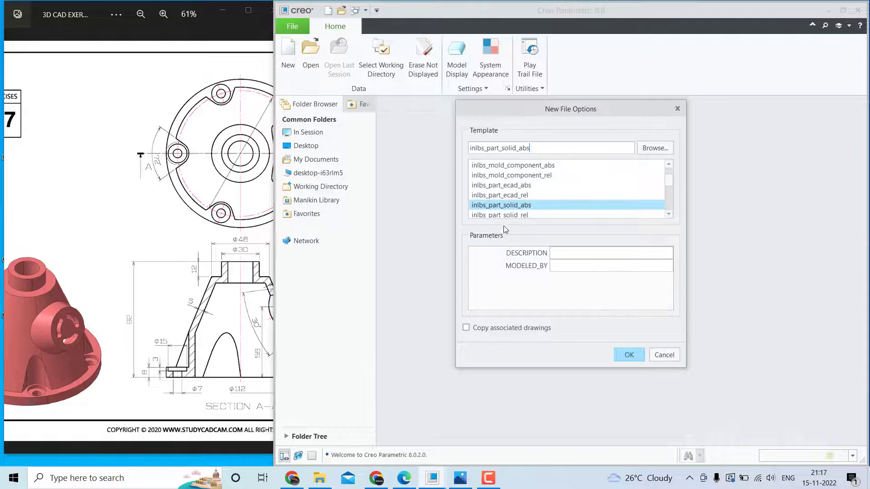
scroll(506, 197, "down", 4)
left_click(522, 214)
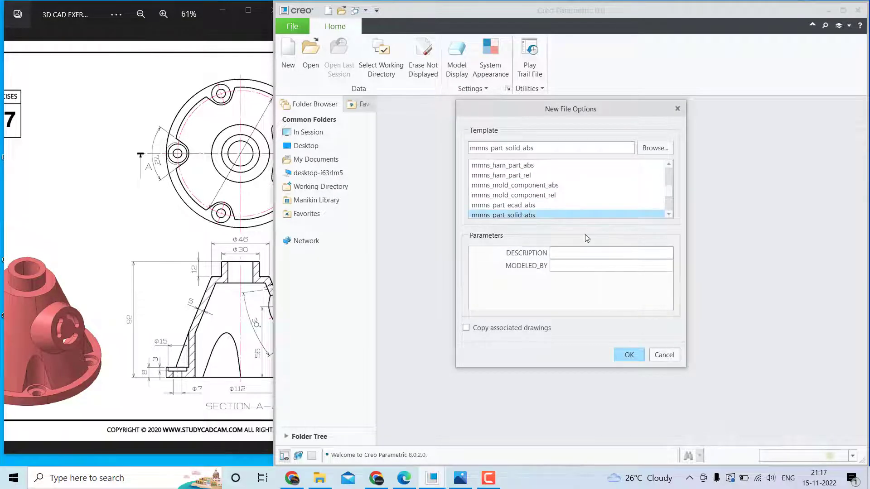
left_click(631, 355)
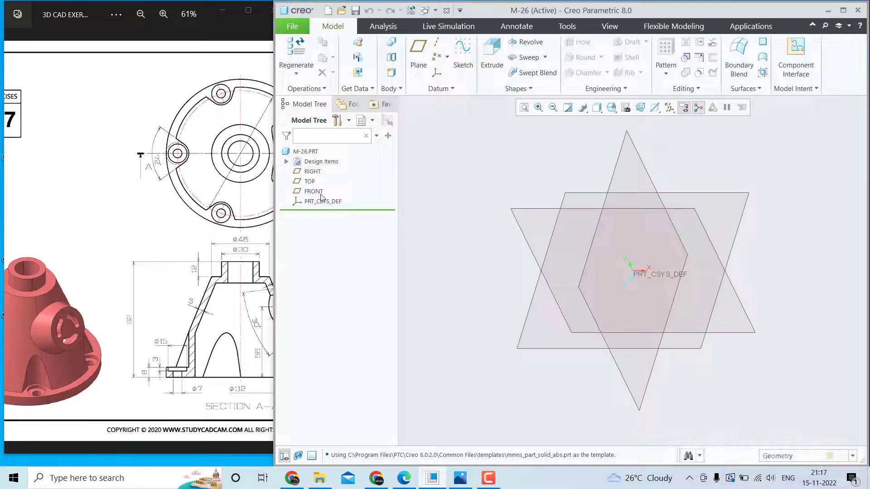
Start a sketch on the FRONT plane and place a vertical centerline through the origin.
left_click(313, 191)
left_click(324, 145)
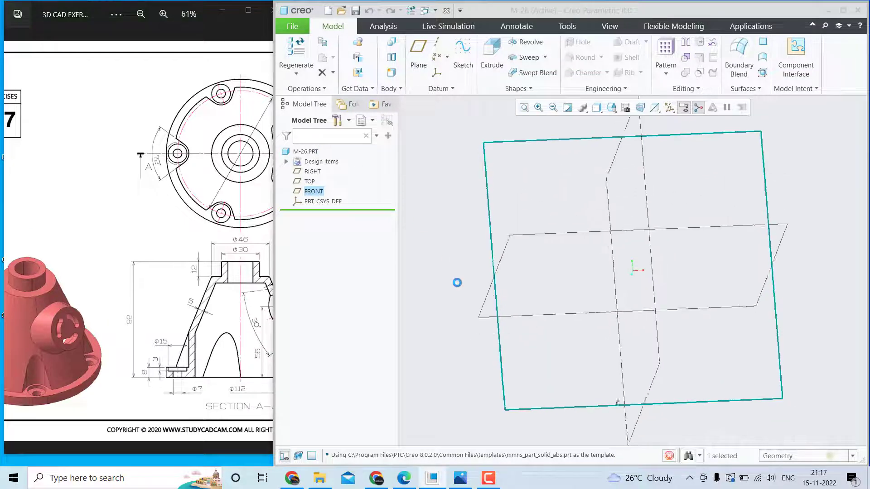
mouse_move(181, 334)
left_mouse_down()
mouse_move(119, 323)
mouse_move(174, 330)
mouse_move(193, 350)
mouse_move(98, 348)
left_mouse_up()
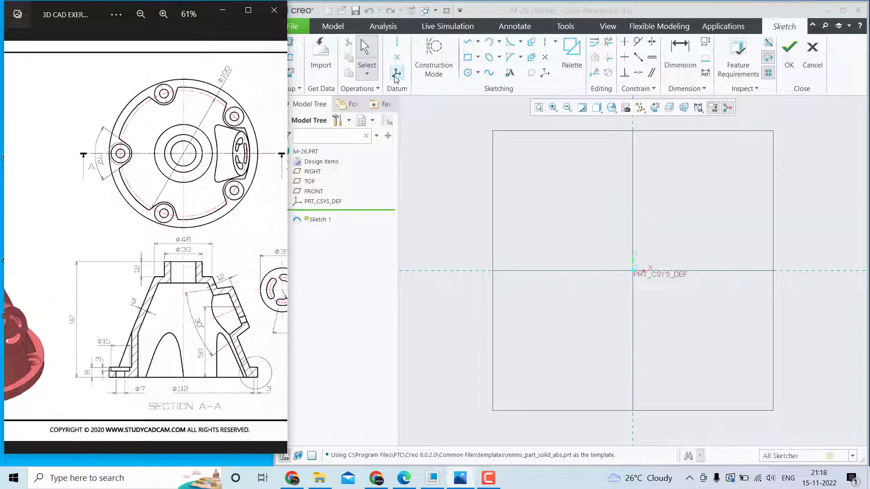
left_click(397, 43)
left_click(632, 271)
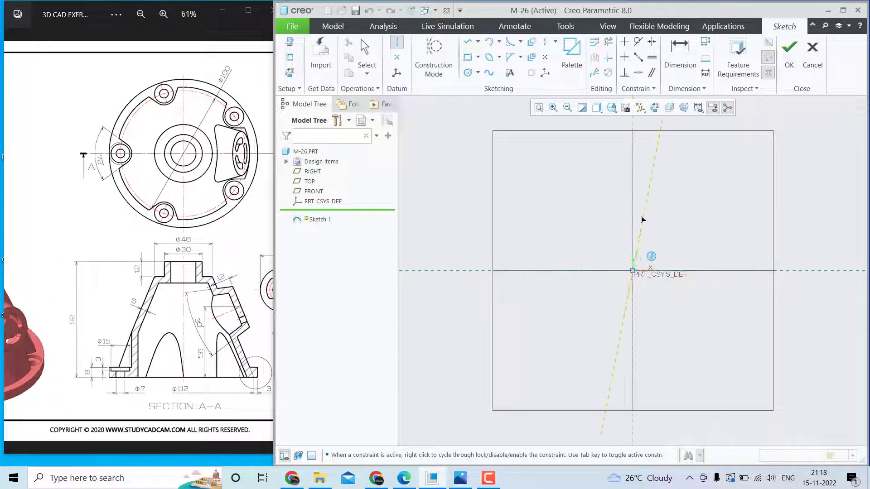
left_click(634, 205)
Sketch a closed stepped half-profile beside the centerline, about 38 mm wide across its upper edge and about 98 mm at its base, with a slanted outer side.
left_click(467, 42)
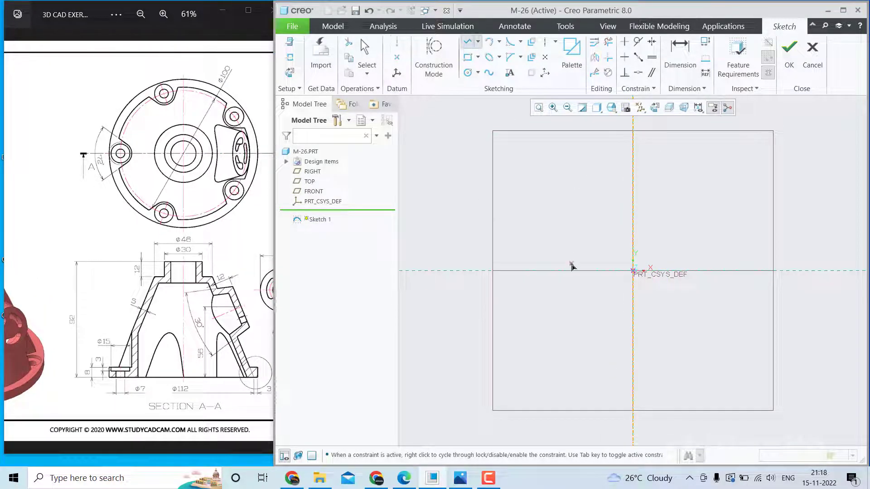
scroll(585, 267, "down", 3)
scroll(607, 254, "up", 3)
scroll(619, 217, "down", 2)
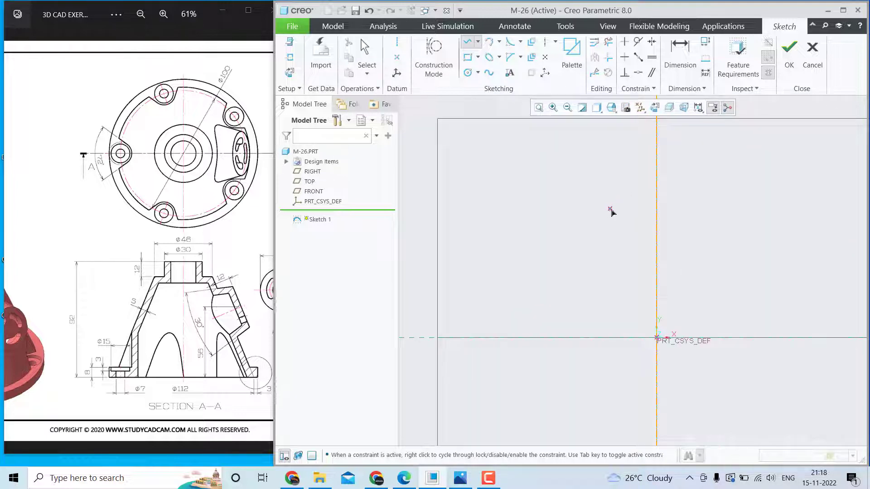
scroll(611, 296, "down", 2)
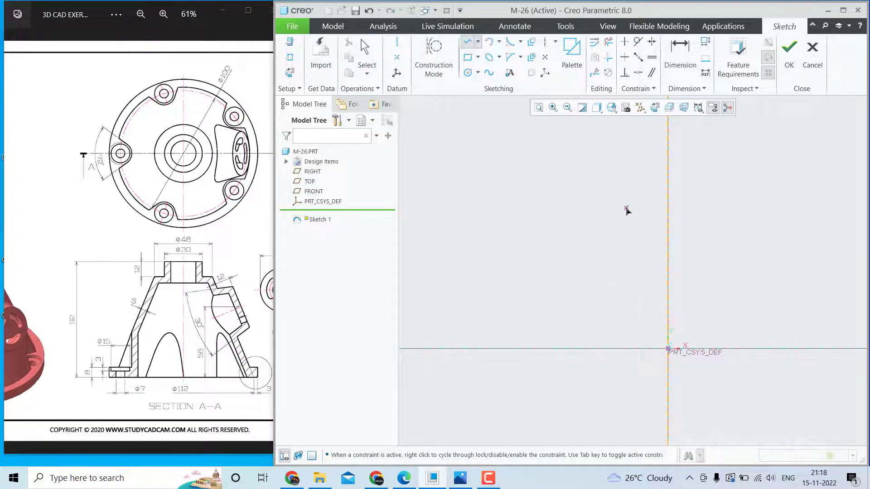
left_click(667, 205)
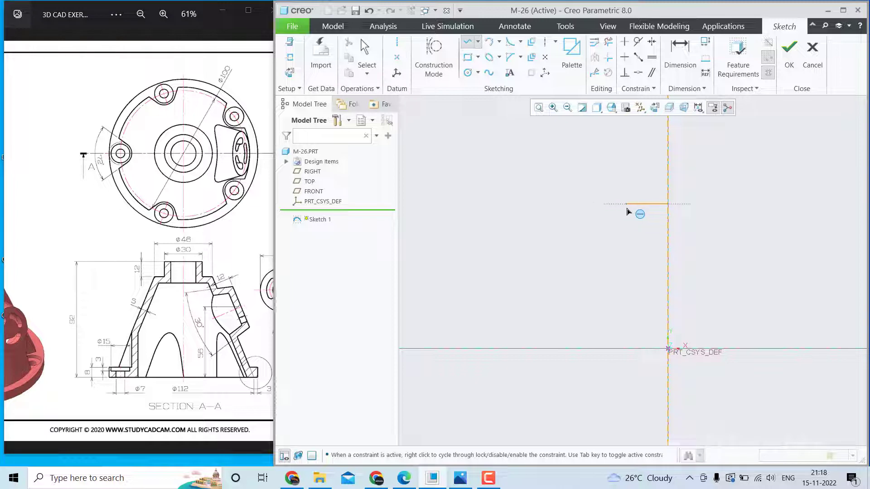
left_click(627, 209)
left_click(627, 237)
left_click(608, 237)
left_click(563, 349)
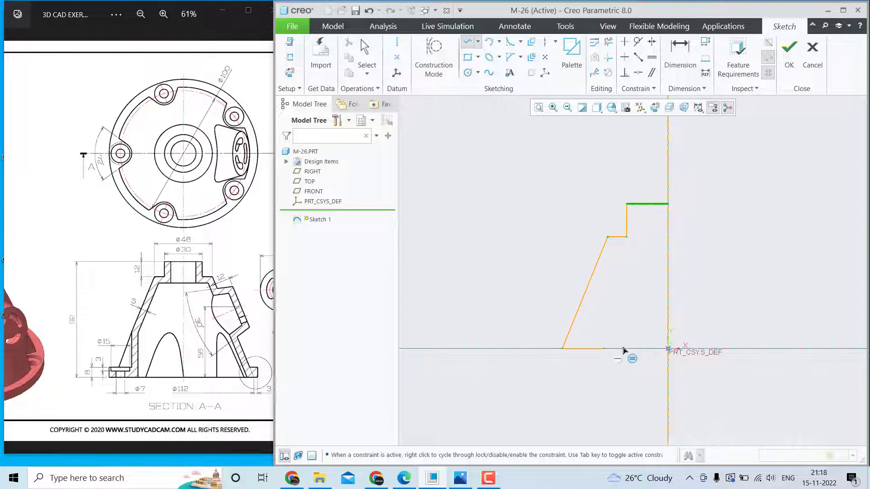
left_click(667, 348)
left_click(668, 205)
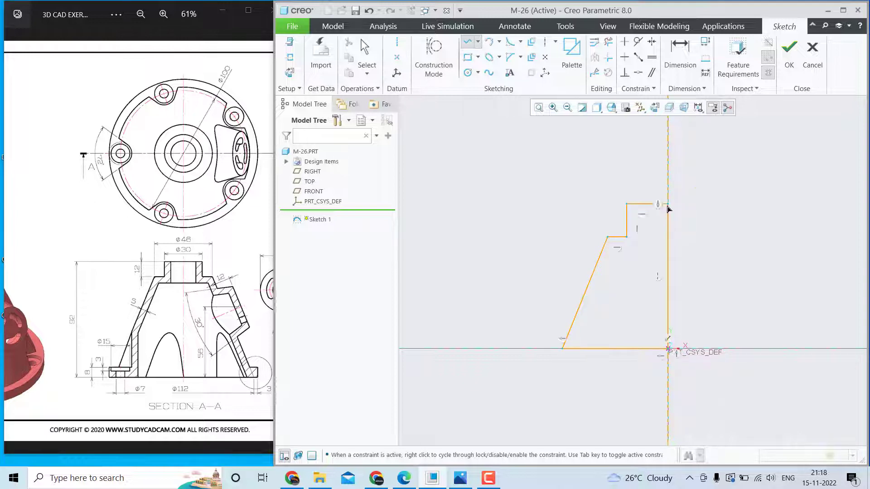
middle_click(705, 187)
middle_click(704, 187)
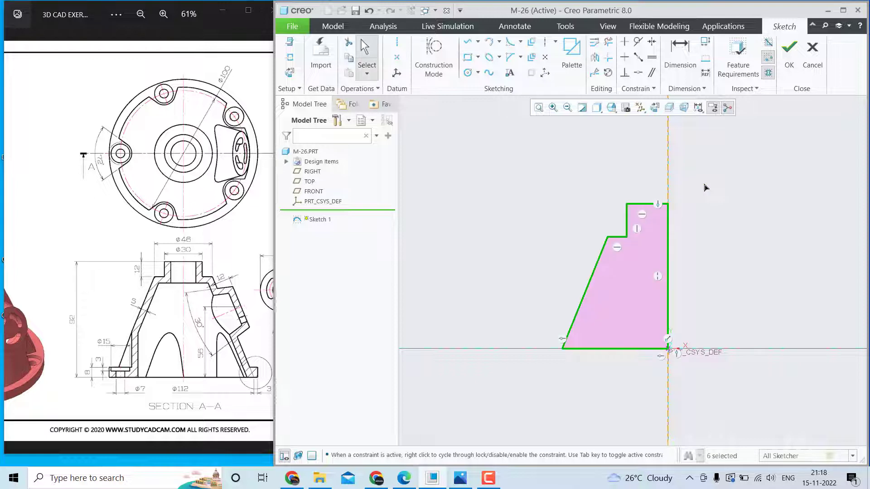
Dimension the distance from the profile's upper outer corner to the centerline as 15 mm.
left_click(679, 52)
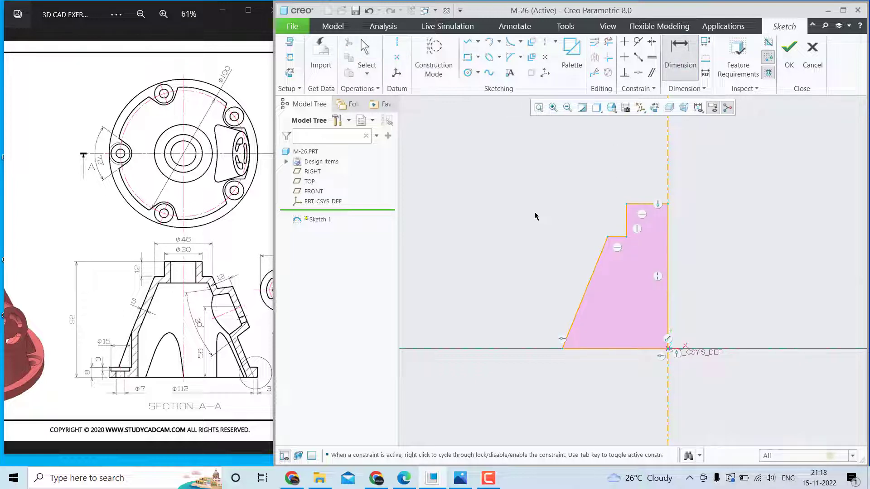
left_click(625, 205)
left_click(667, 194)
middle_click(656, 185)
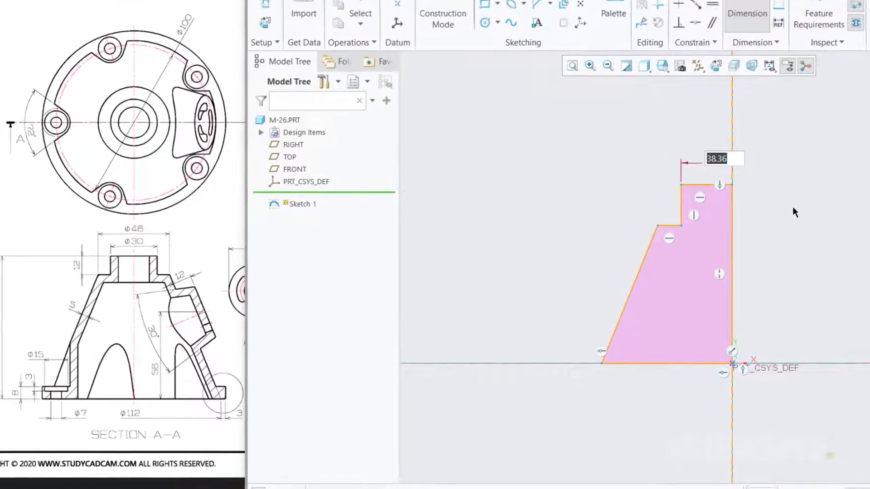
type("15")
key("Return")
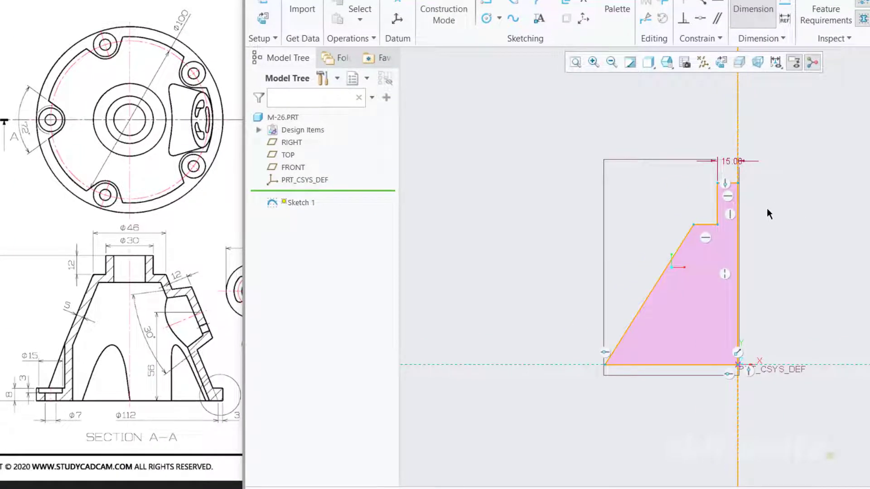
Dimension the distance from the shoulder's outer corner to the centerline as 23 mm.
left_click(694, 222)
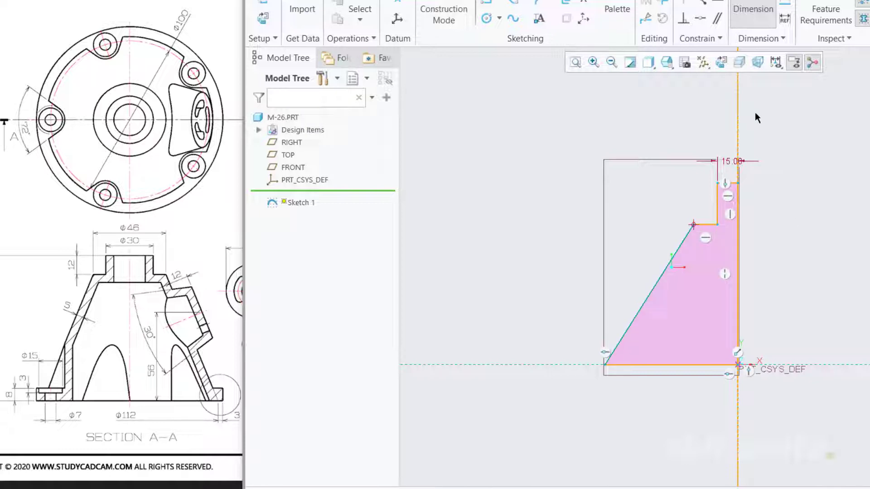
left_click(738, 131)
middle_click(727, 127)
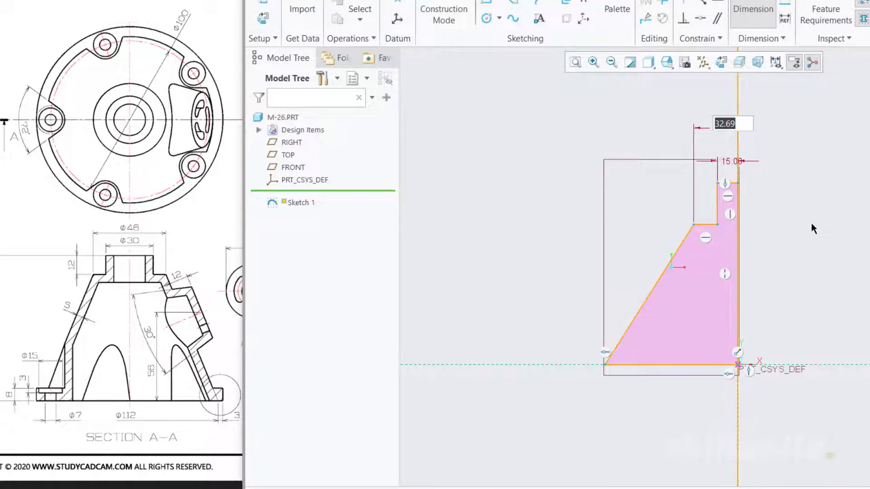
type("23")
key("Return")
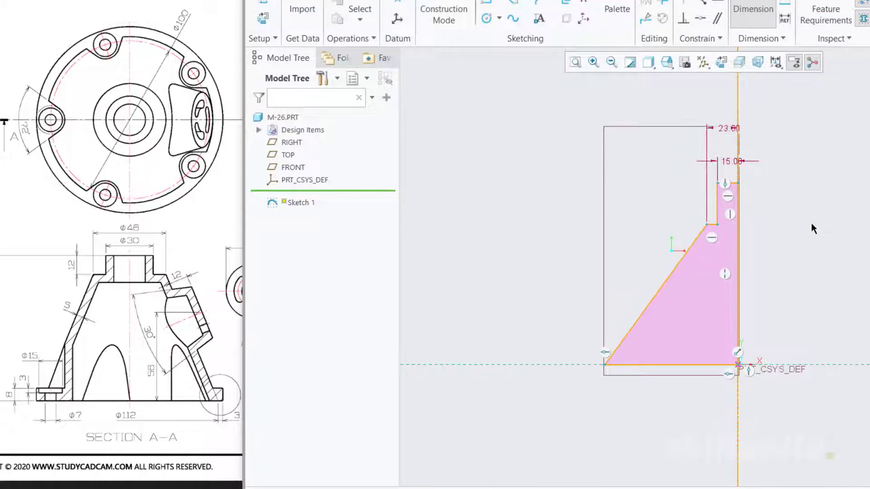
Dimension the short vertical edge above the shoulder as 12 mm.
left_click(719, 205)
middle_click(668, 201)
type("12")
key("Return")
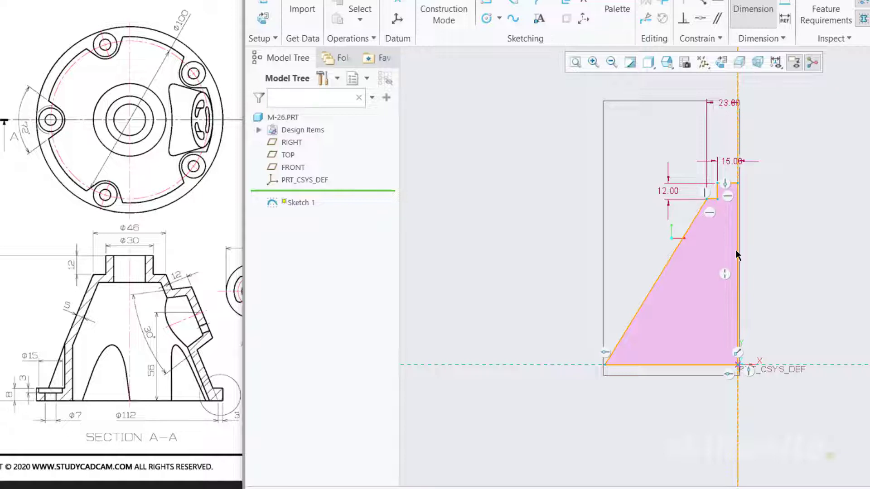
Dimension the overall height between the profile's upper edge and base line as 92 mm.
left_click(734, 183)
left_click(686, 364)
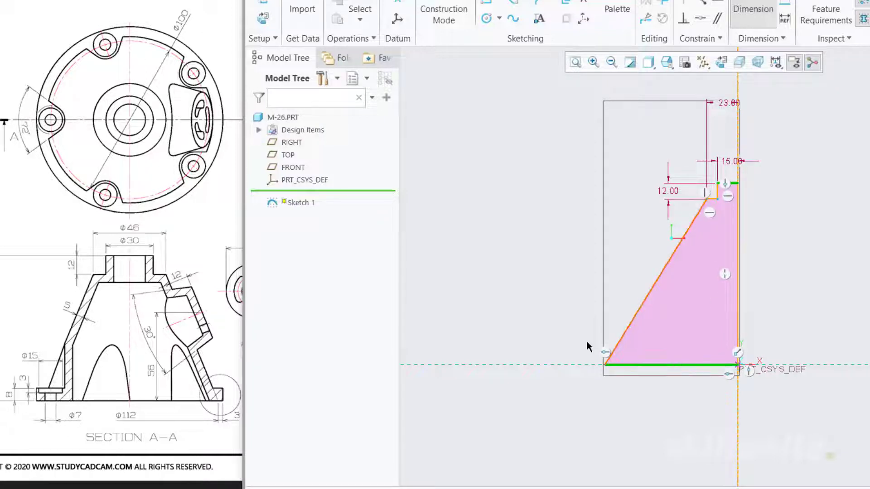
middle_click(535, 306)
type("92")
key("Return")
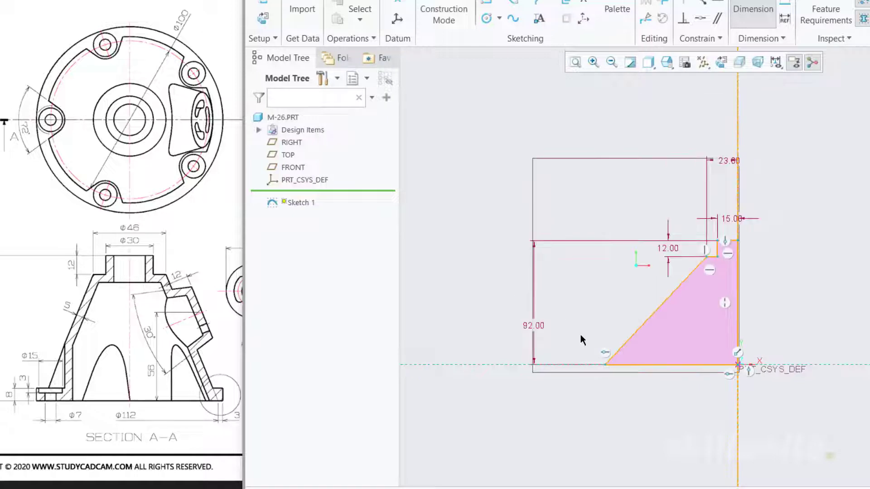
Dimension the base's outer corner from the centerline as 112/2 (56 mm) and finish the sketch.
scroll(724, 351, "down", 3)
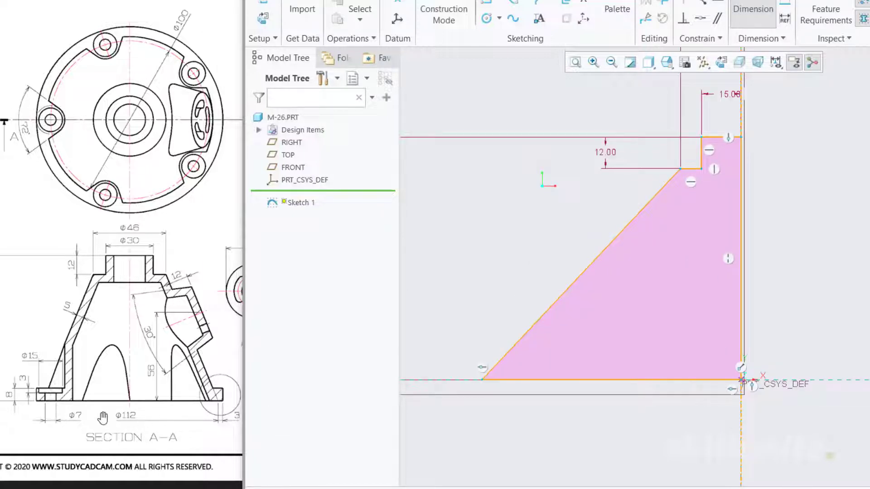
left_click_drag(103, 416, 78, 410)
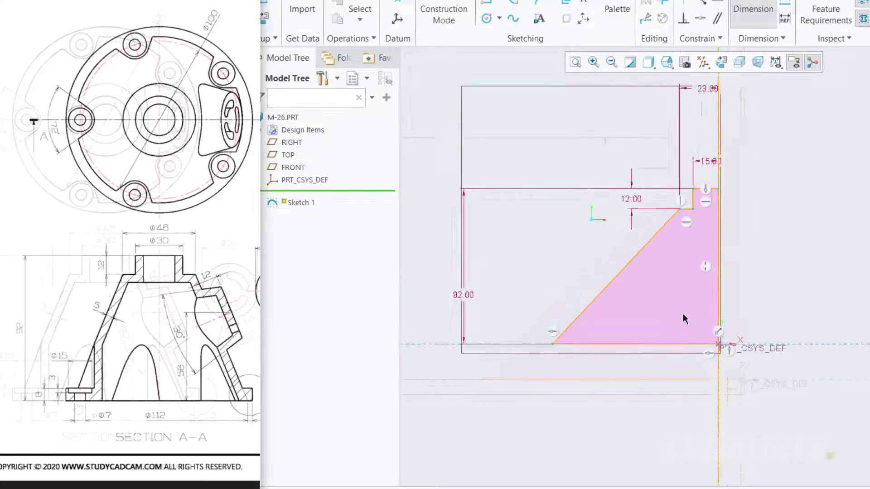
left_click(551, 343)
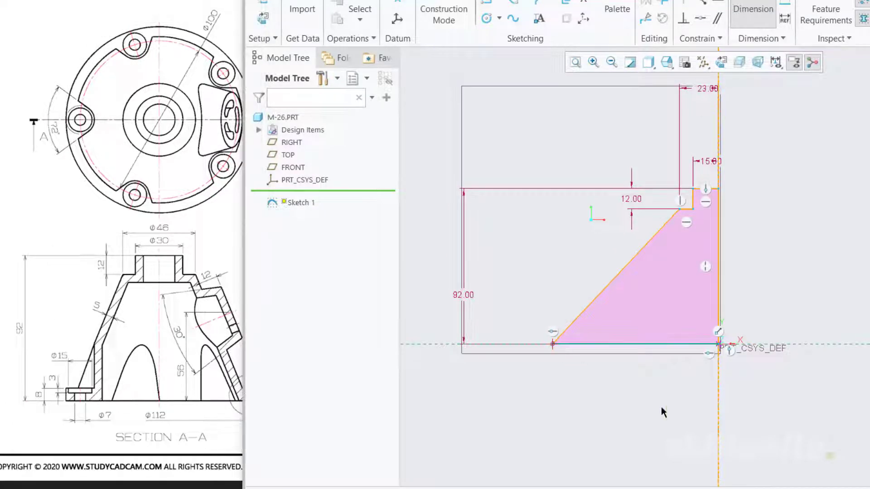
left_click(718, 401)
middle_click(646, 390)
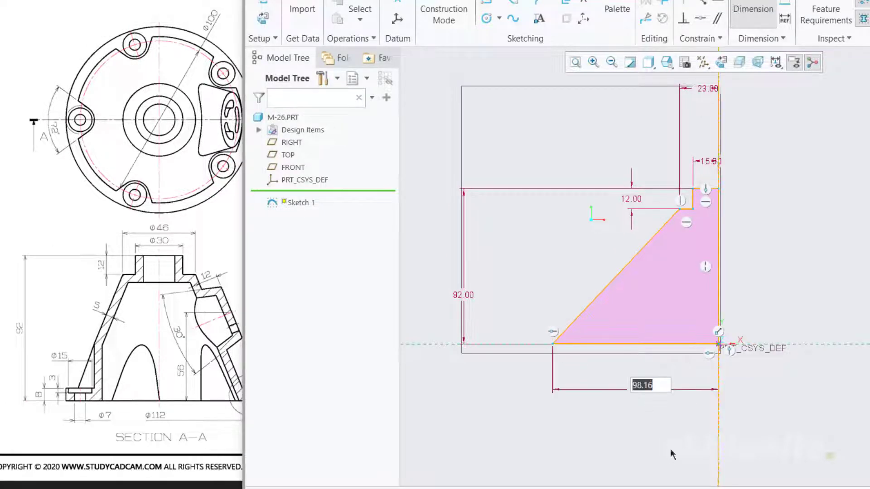
left_click_drag(134, 411, 70, 398)
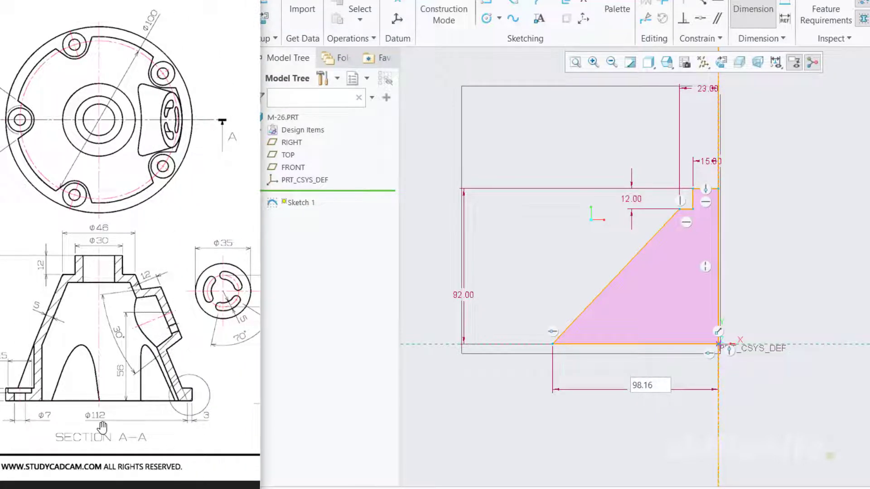
left_click(649, 386)
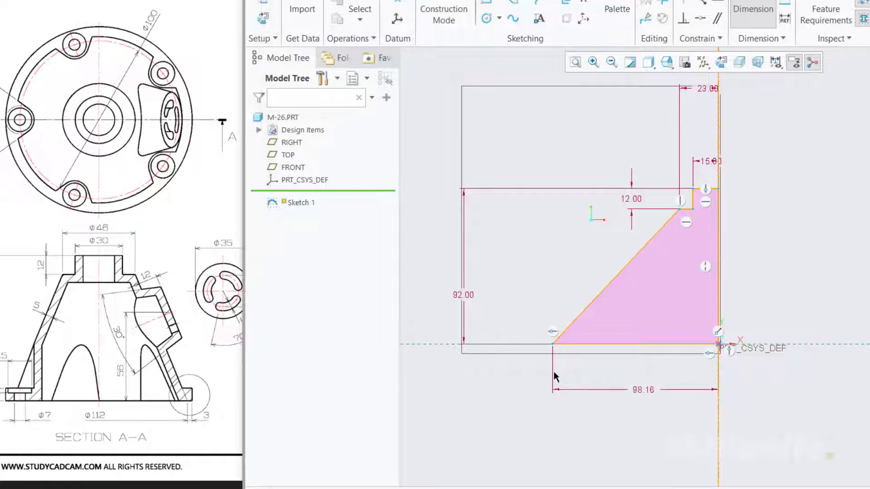
double_click(639, 386)
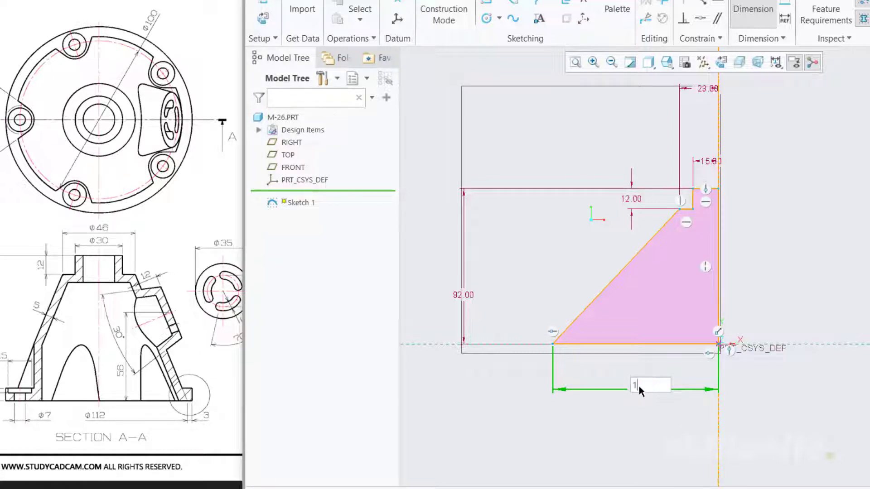
type("112/2")
key("Return")
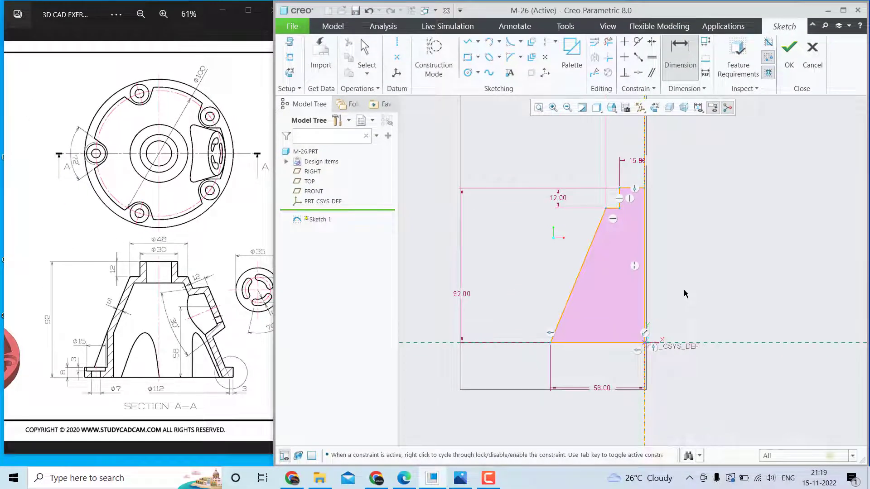
middle_click(698, 229)
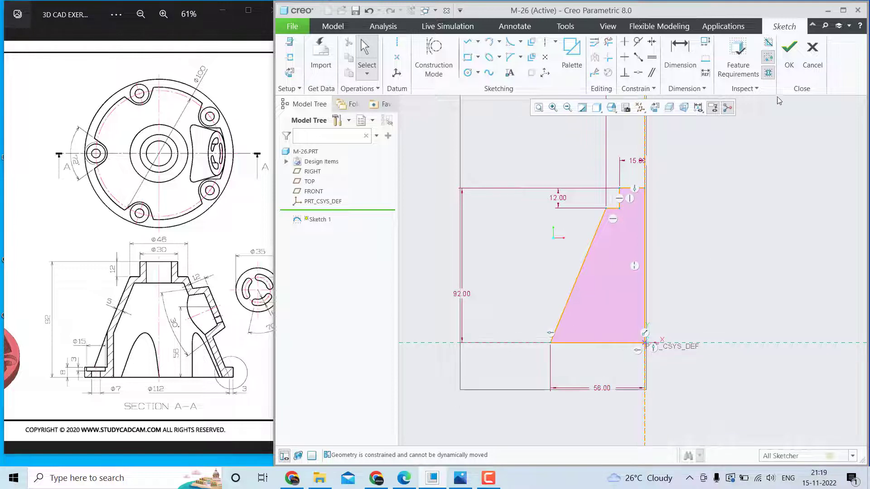
left_click(789, 49)
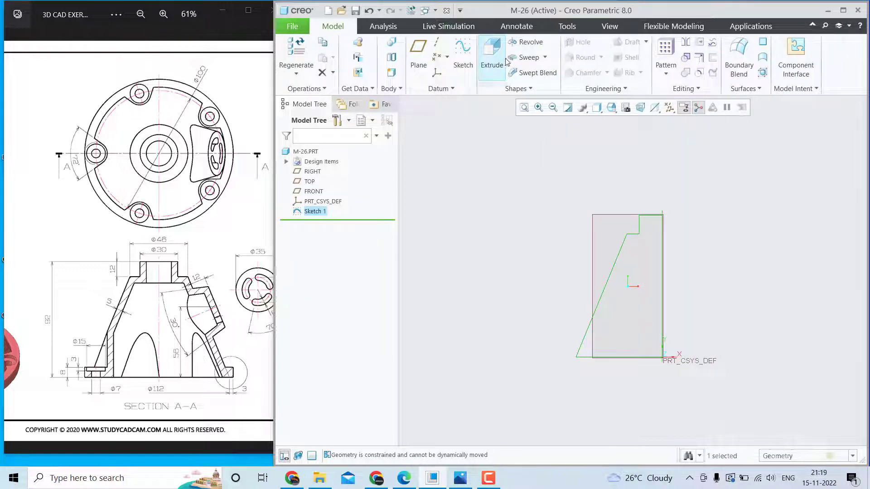
Revolve the stepped profile 360° about its internal centerline into a solid body.
left_click(526, 42)
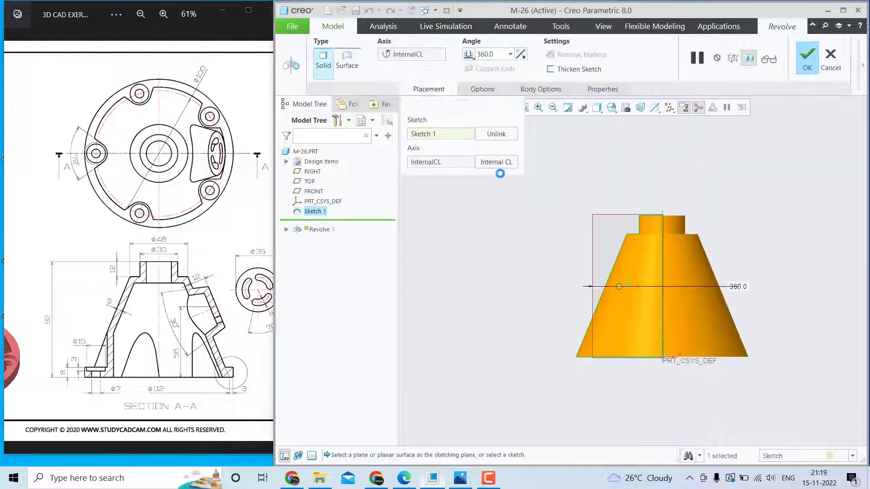
mouse_move(530, 260)
middle_mouse_down()
mouse_move(513, 301)
mouse_move(513, 276)
mouse_move(540, 258)
middle_mouse_up()
left_click(807, 59)
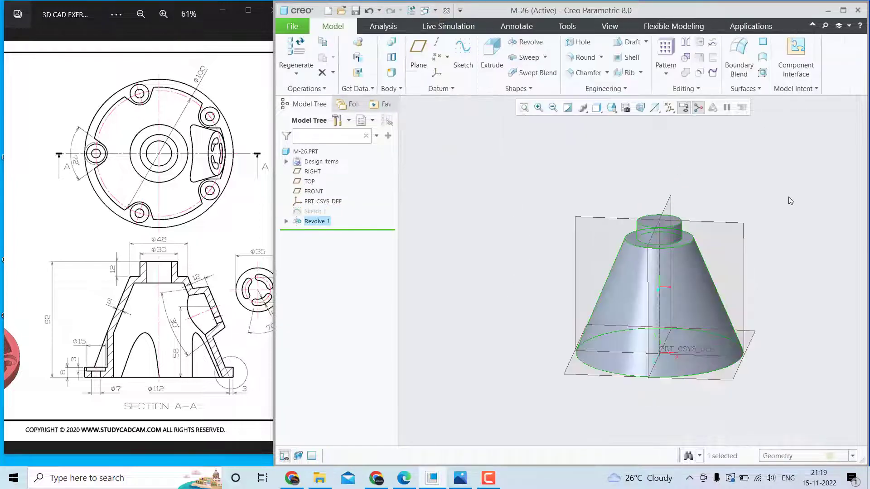
middle_click_drag(774, 268, 660, 287)
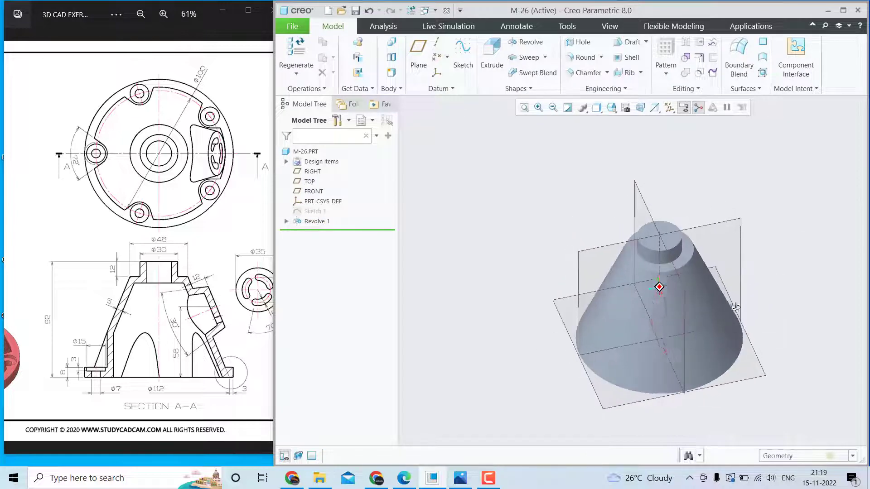
Set the model's display style to shading with reflections.
left_click(611, 108)
left_click(600, 111)
left_click(599, 112)
left_click(608, 122)
scroll(560, 236, "up", 3)
scroll(561, 238, "down", 3)
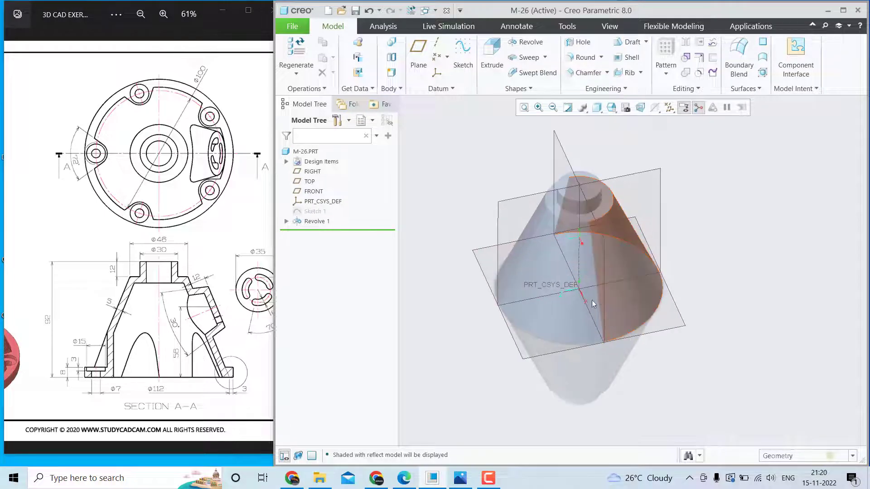
mouse_move(561, 239)
middle_mouse_down()
mouse_move(550, 286)
mouse_move(536, 273)
mouse_move(612, 273)
mouse_move(670, 305)
mouse_move(644, 299)
middle_mouse_up()
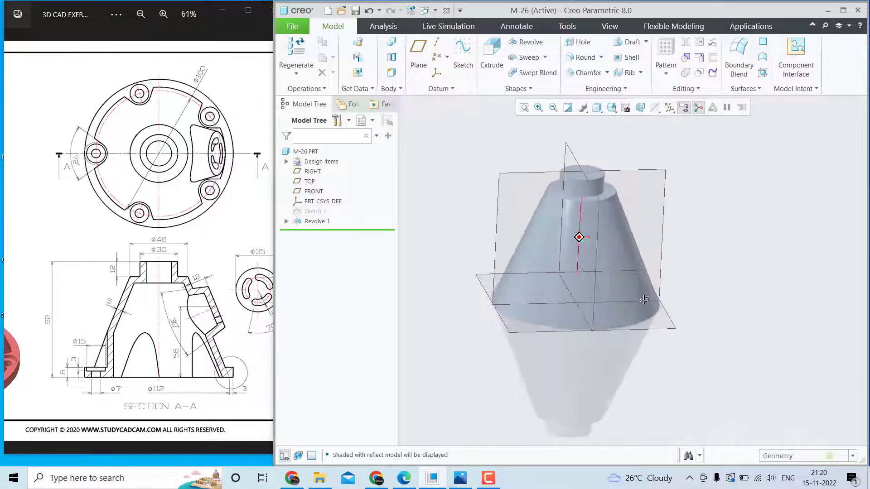
Start a sketch on the FRONT plane and draw a short line slanting upward and outward across the cone's slanted edge.
left_click(631, 172)
left_click(638, 124)
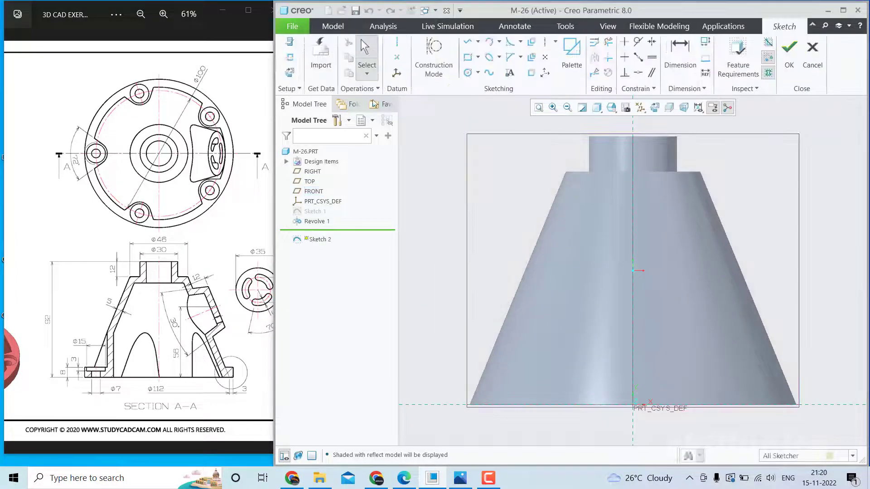
scroll(439, 257, "up", 2)
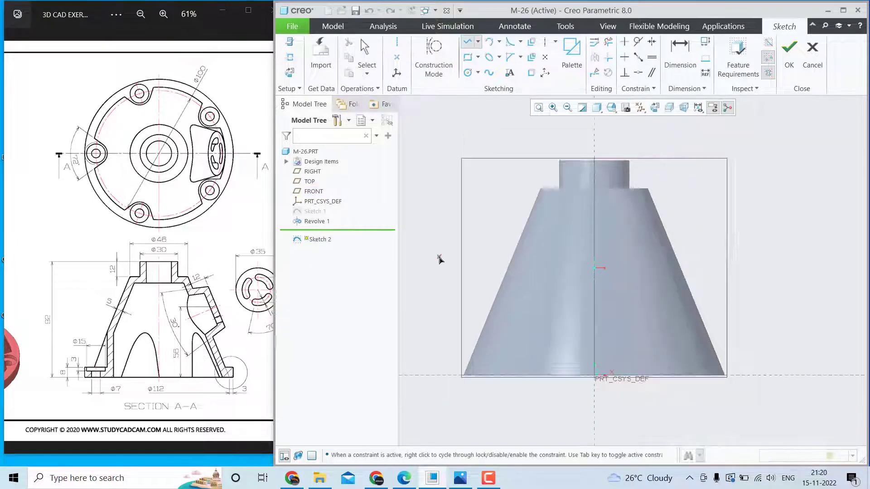
scroll(645, 256, "down", 2)
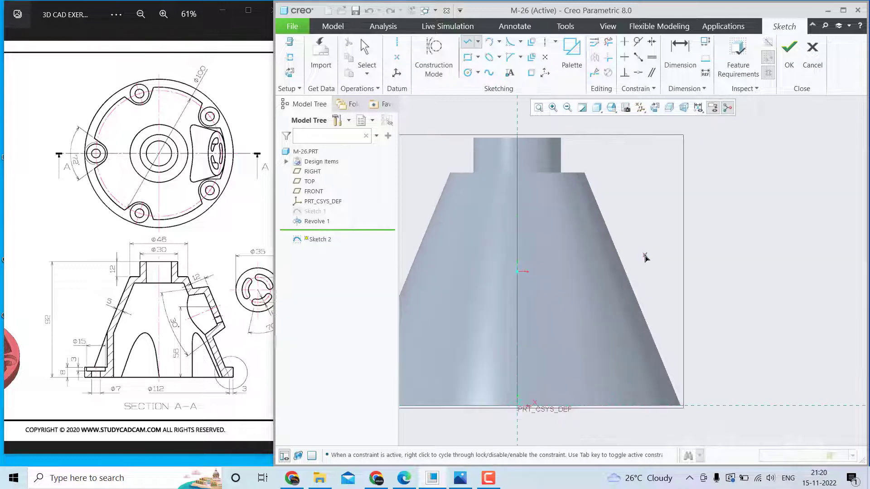
left_click(609, 262)
left_click(651, 239)
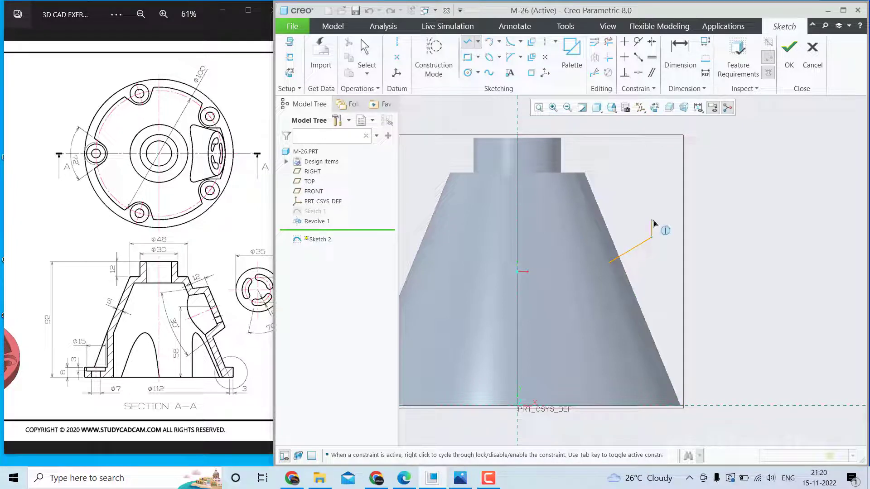
middle_click(652, 220)
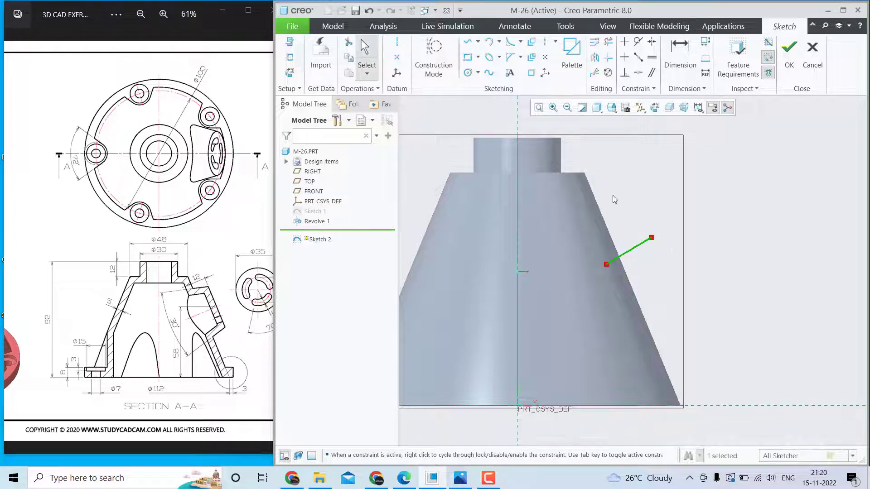
Project the cone's slanted edge on the short line's side to reference it, and delete the projected line.
left_click(531, 72)
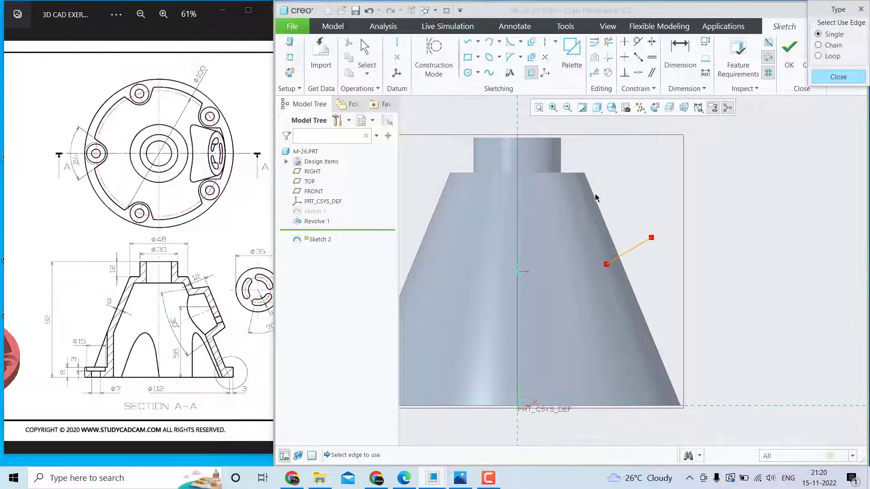
left_click(823, 78)
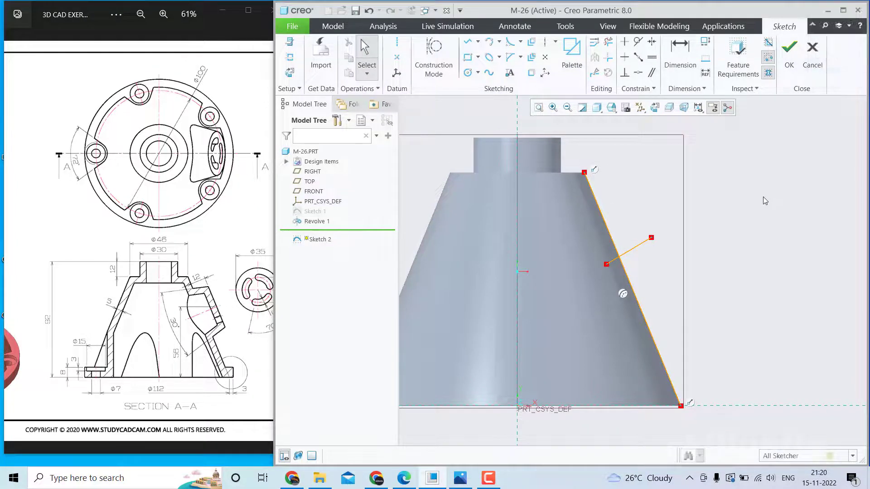
left_click(607, 213)
left_click(639, 211)
left_click(606, 222)
key("Delete")
Move the short line's inner endpoint to the cone's slanted edge and constrain it coincident with that edge.
left_click_drag(606, 264, 619, 257)
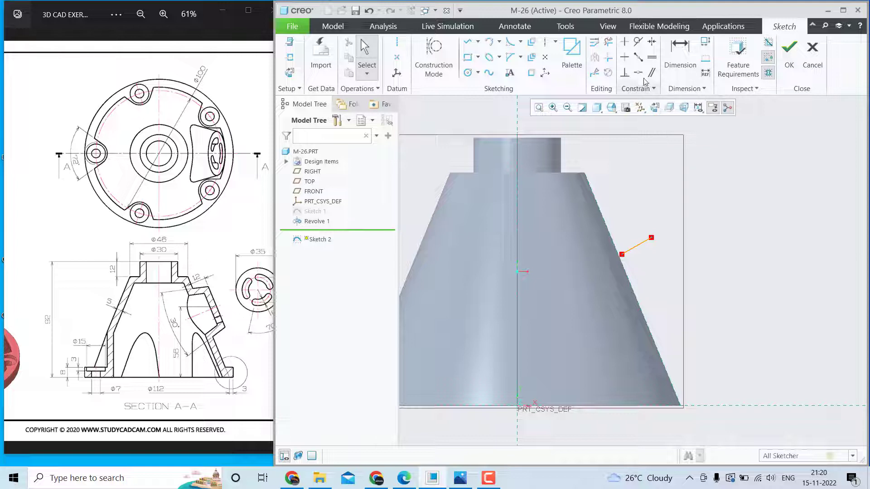
left_click(638, 72)
left_click(628, 272)
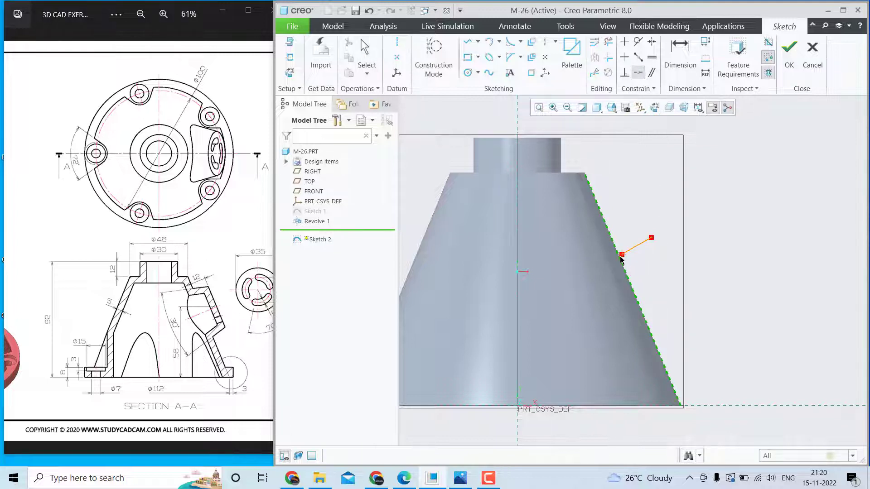
left_click(621, 256)
Dimension the distance from the slanted edge to the short line's outer endpoint as 12 mm.
left_click(680, 54)
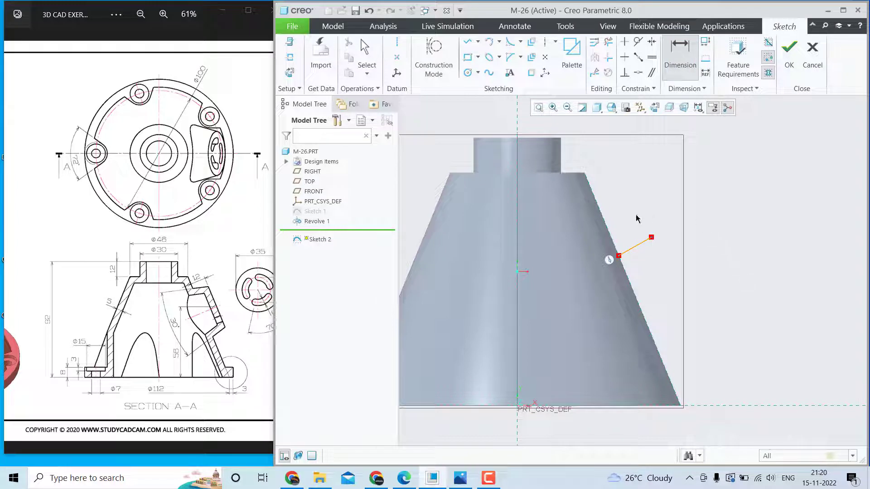
left_click(608, 231)
left_click(651, 237)
middle_click(628, 229)
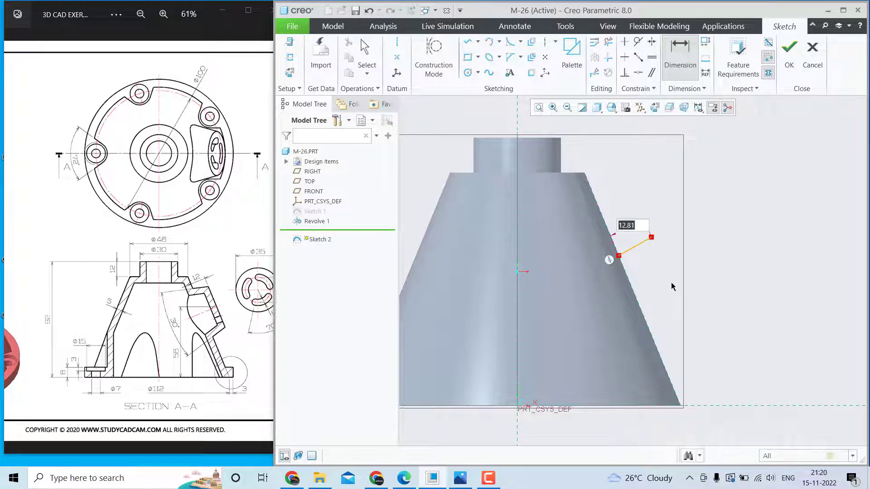
type("12")
key("Return")
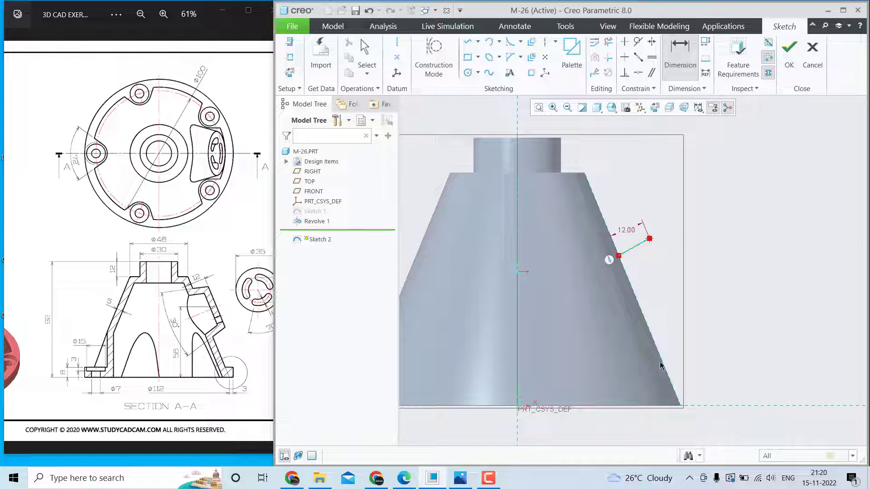
Dimension the short line's outer endpoint as 56 mm above the base line.
left_click(653, 407)
middle_click(730, 339)
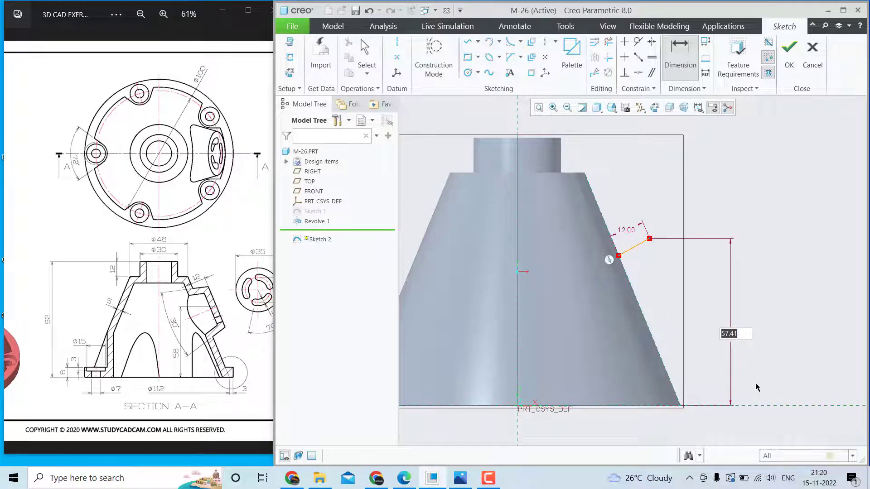
type("44")
key("Return")
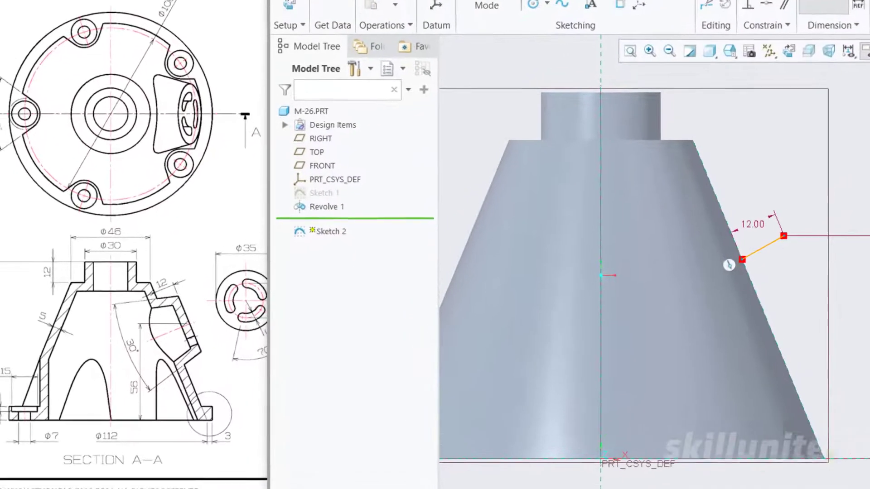
Move the short line's inner endpoint down along the slanted edge and add a horizontal centerline through its outer endpoint.
mouse_move(742, 259)
left_mouse_down()
mouse_move(756, 302)
mouse_move(753, 254)
mouse_move(759, 275)
left_mouse_up()
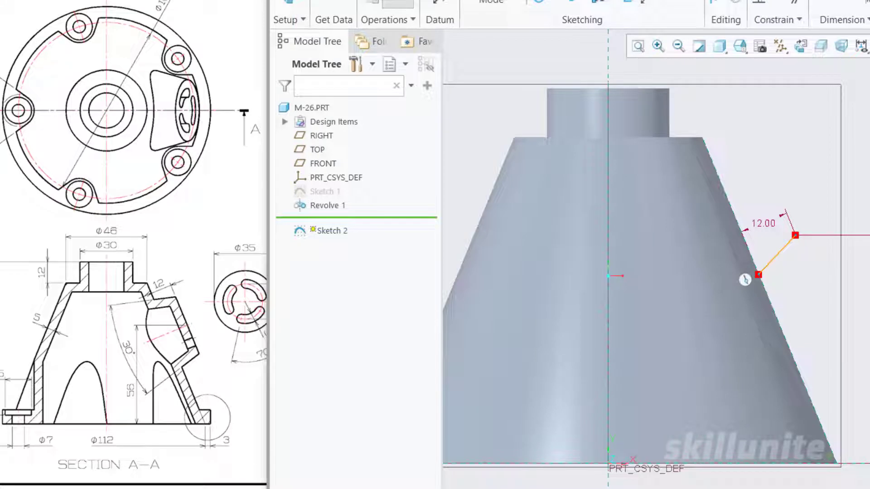
left_click(539, 2)
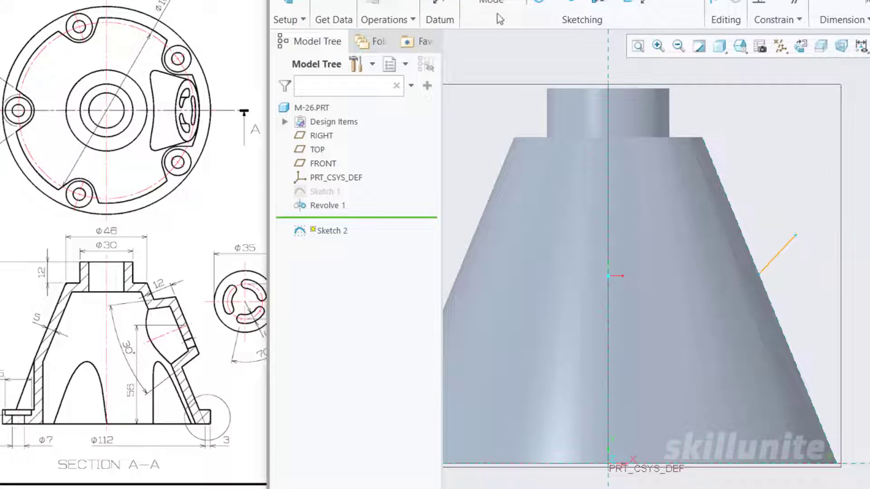
left_click(795, 236)
key("Escape")
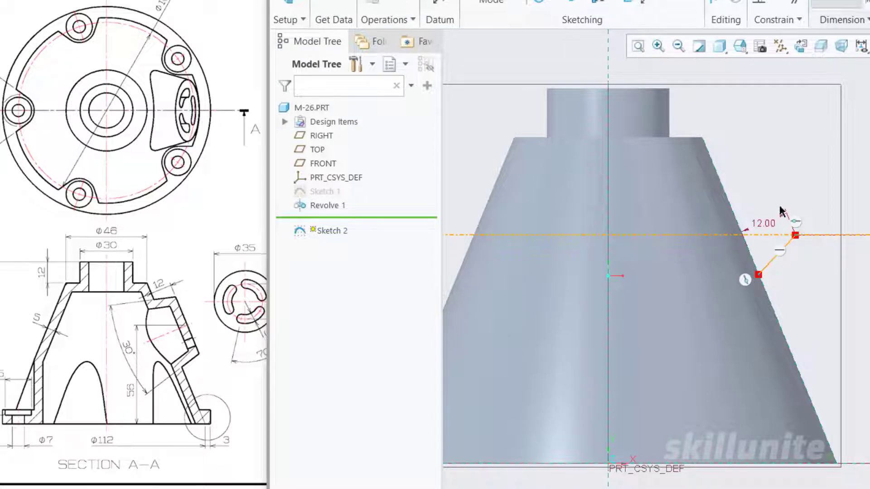
Dimension the angle between the short line and the horizontal centerline as 30° and finish the sketch.
left_click(765, 235)
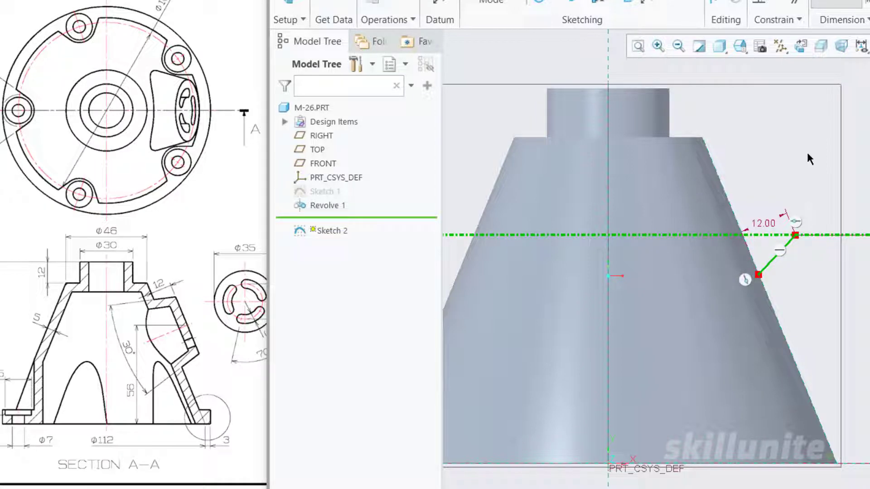
middle_click(692, 265)
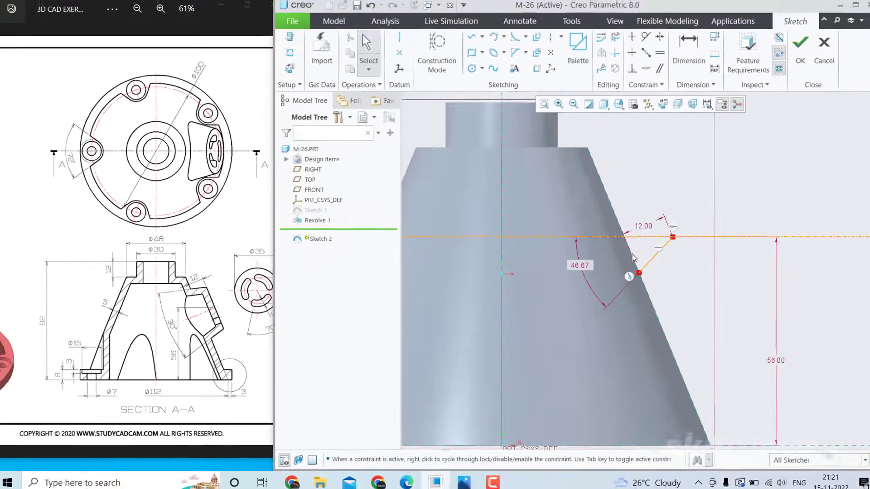
double_click(580, 265)
type("30")
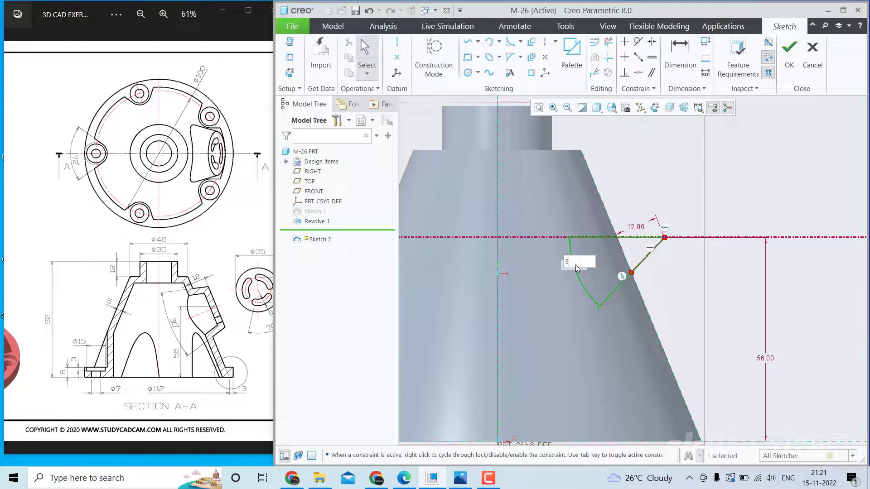
key("Return")
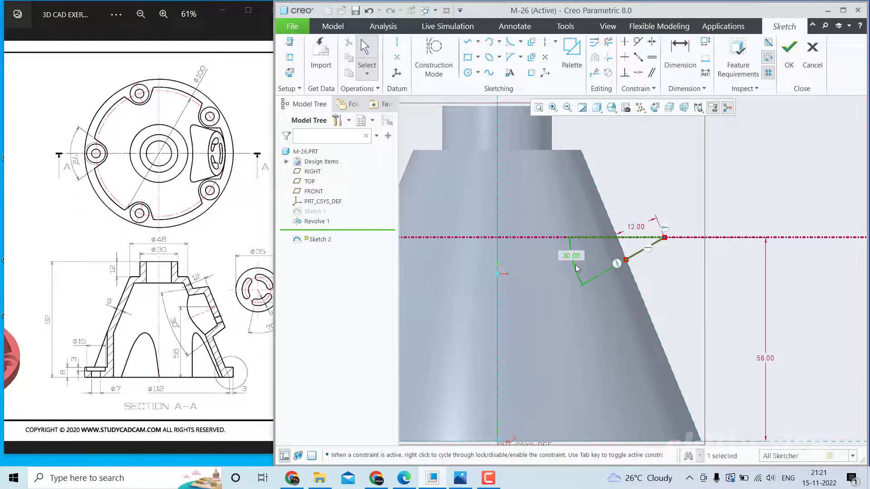
left_click(632, 200)
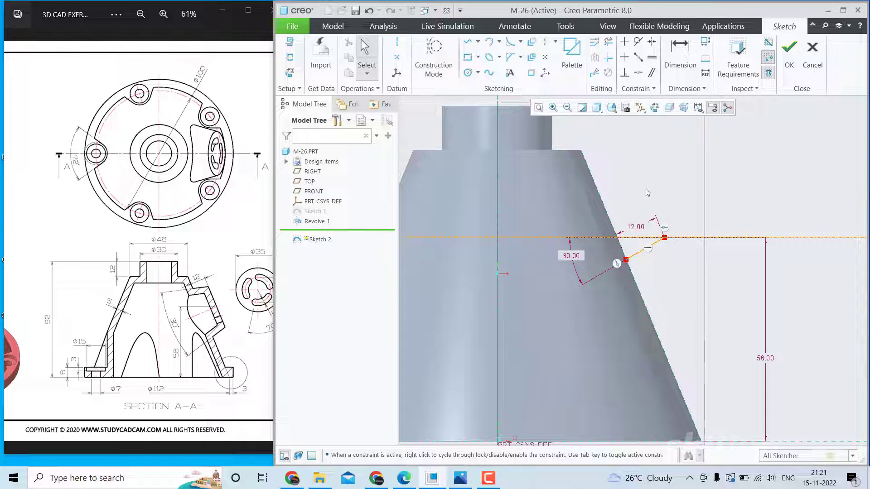
left_click(789, 48)
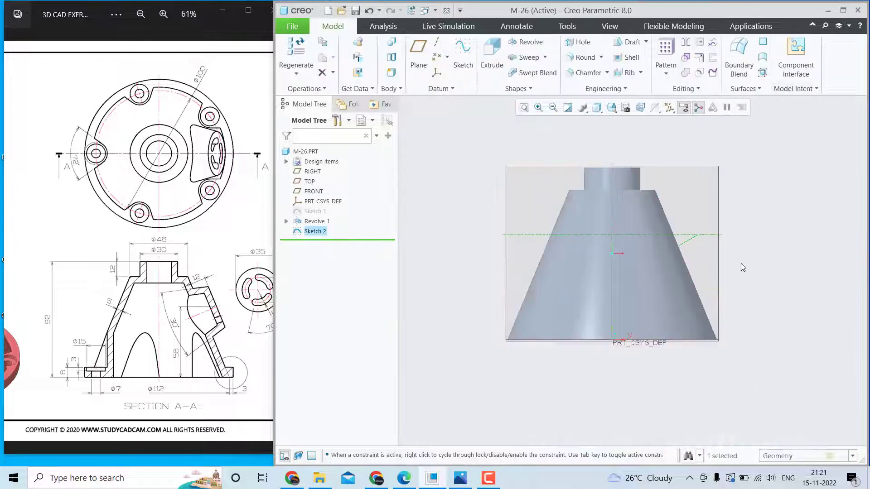
Create a datum plane normal to the sketched short line and through its outer endpoint.
mouse_move(739, 266)
middle_mouse_down()
mouse_move(694, 289)
mouse_move(705, 285)
middle_mouse_up()
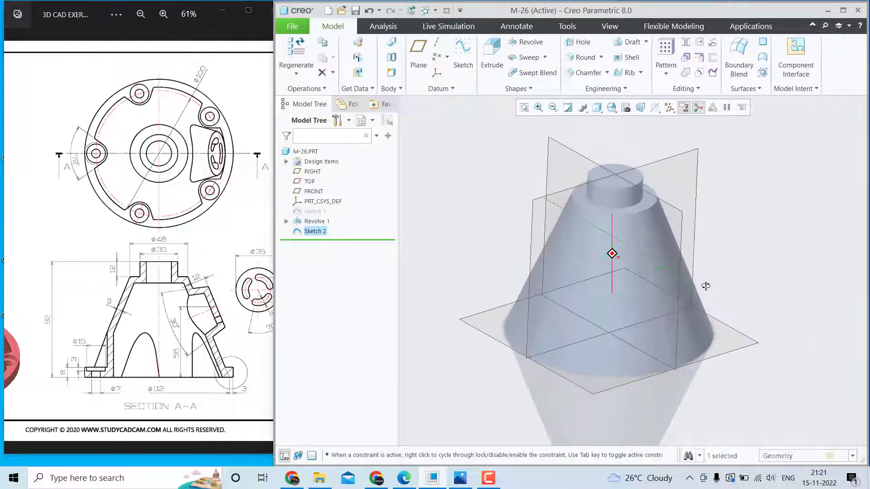
left_click(739, 263)
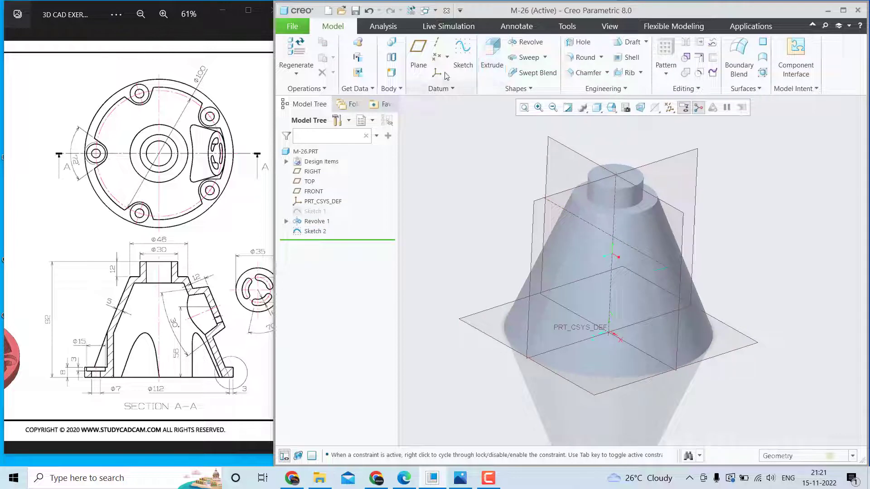
left_click(419, 59)
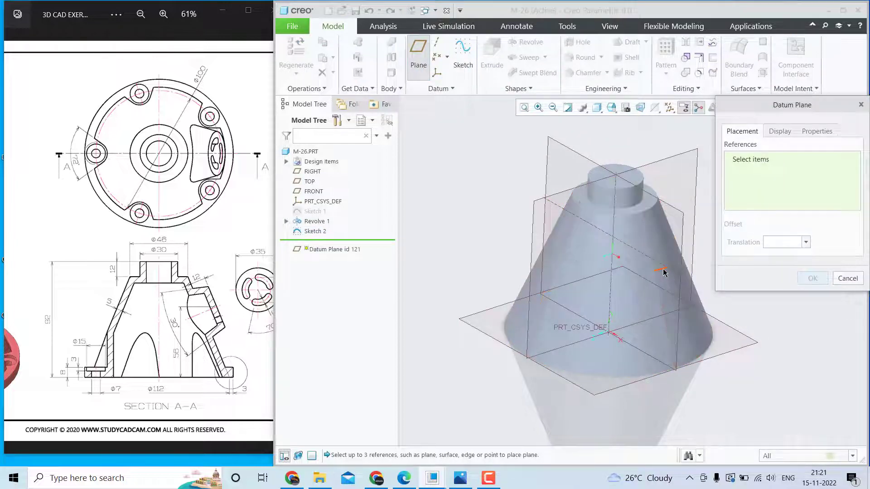
left_click(671, 273)
left_click(668, 271, "ctrl")
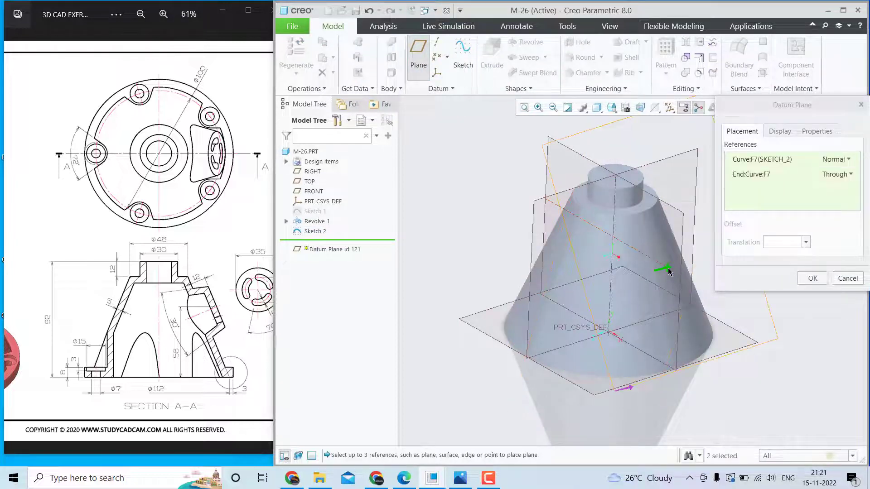
mouse_move(669, 272)
middle_mouse_down()
mouse_move(698, 317)
mouse_move(692, 323)
middle_mouse_up()
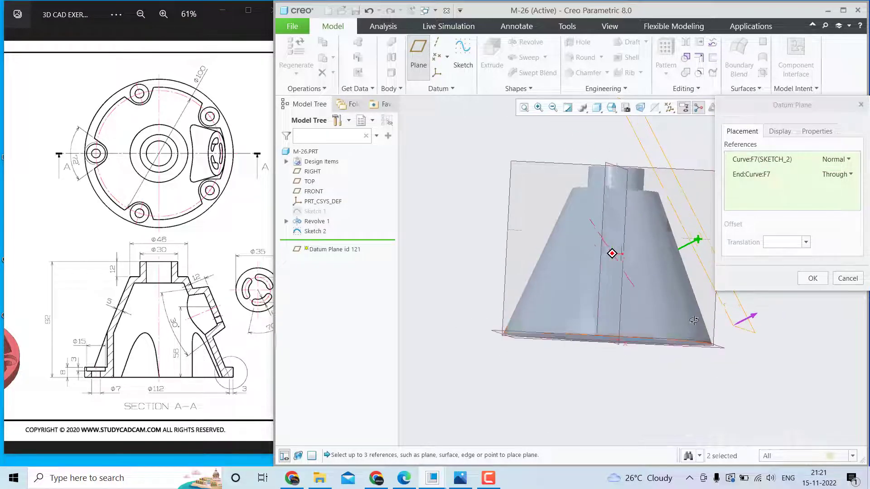
left_click(812, 278)
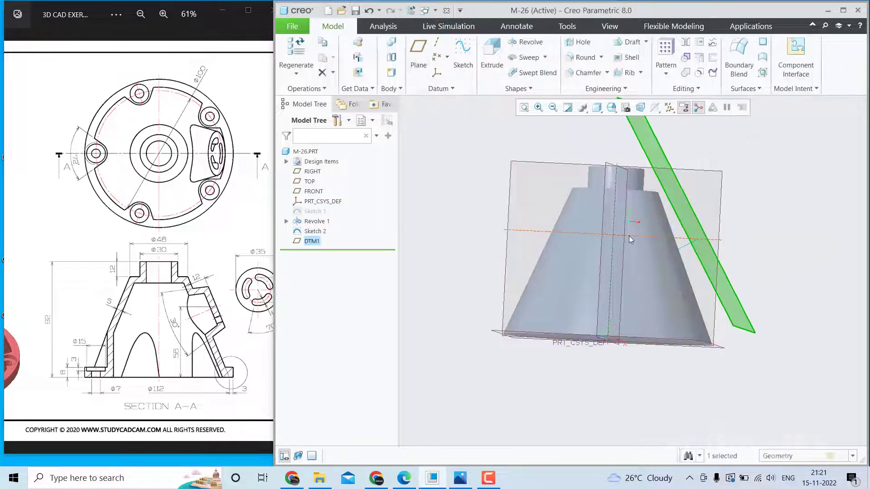
Inspect the inclined datum plane's position relative to the cone from several standard view orientations.
scroll(627, 235, "down", 2)
left_click(611, 107)
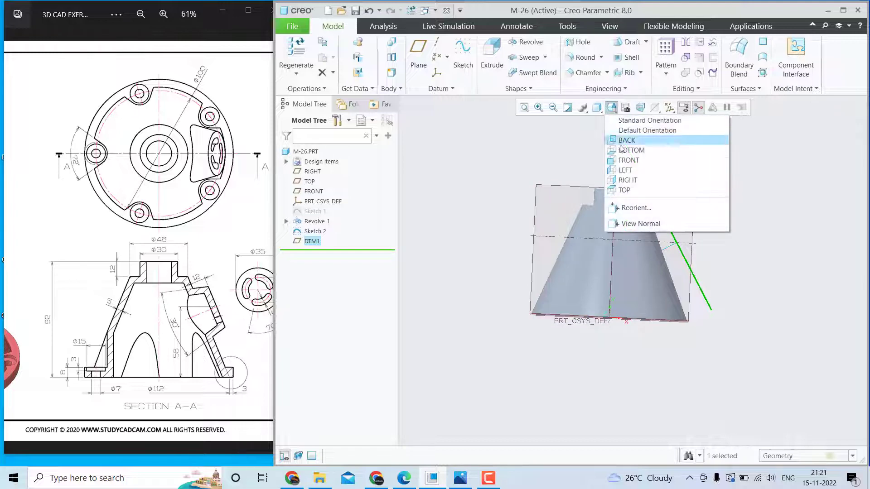
left_click(626, 180)
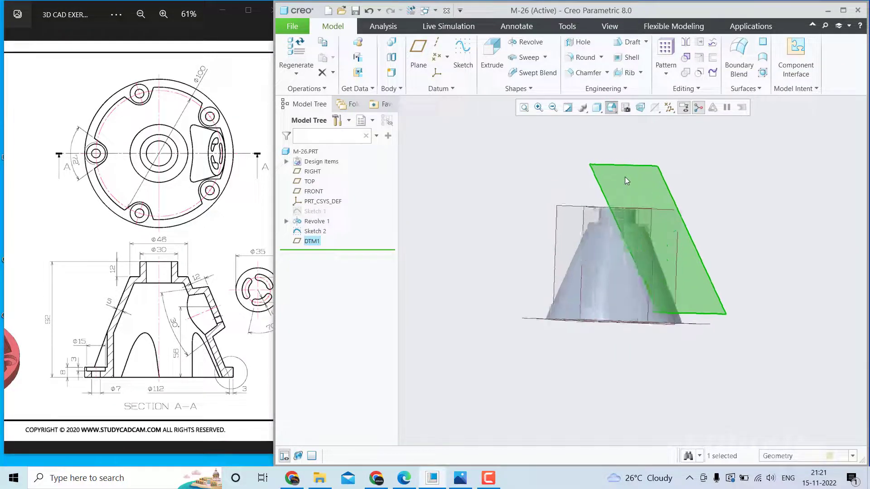
left_click(612, 107)
left_click(615, 149)
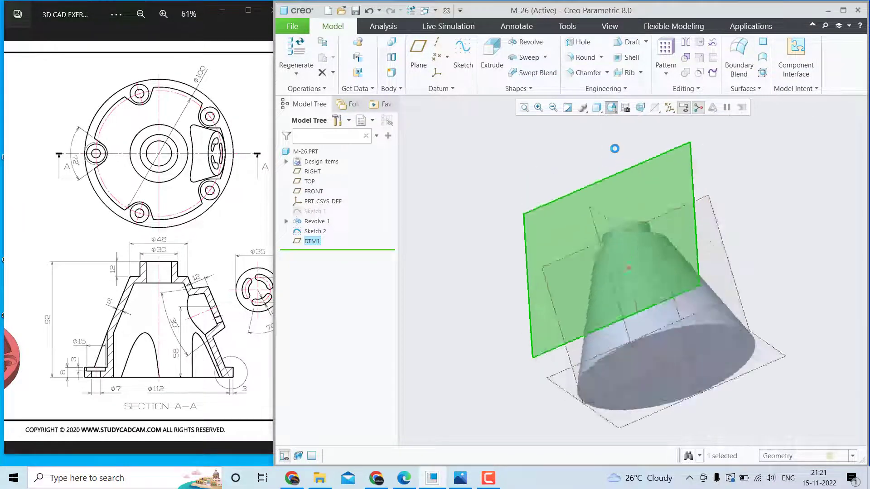
left_click(611, 107)
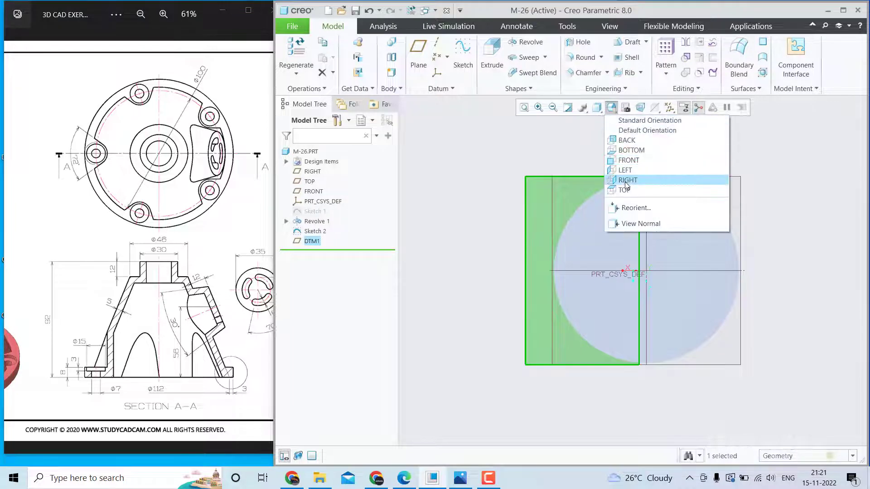
left_click(628, 170)
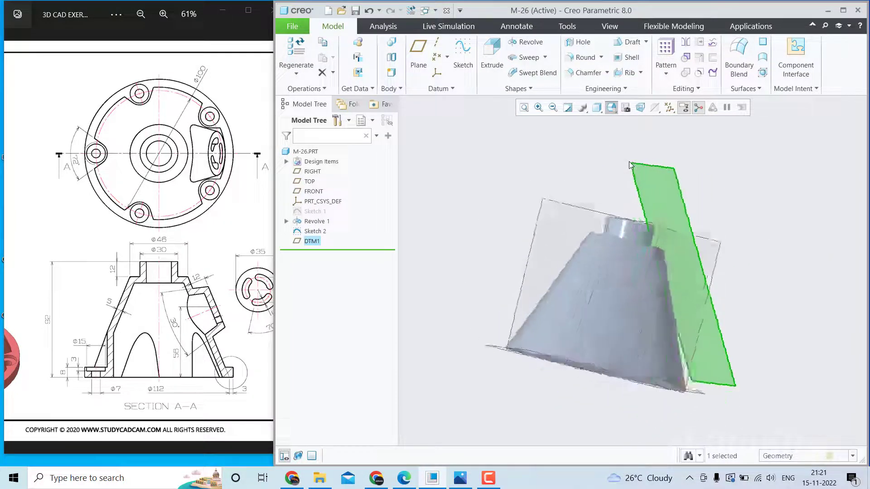
scroll(707, 313, "up", 2)
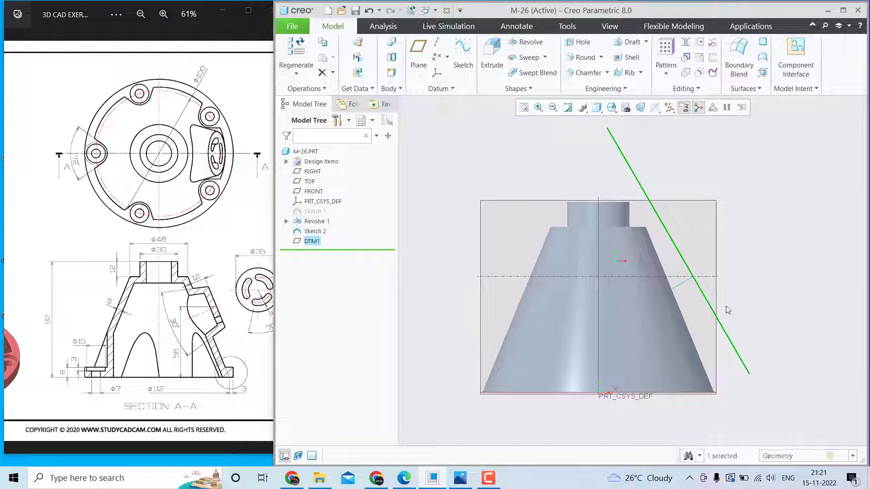
Edit Sketch 2 and delete the 30° angle dimension between the short line and the horizontal centerline.
left_click(316, 232)
left_click(335, 185)
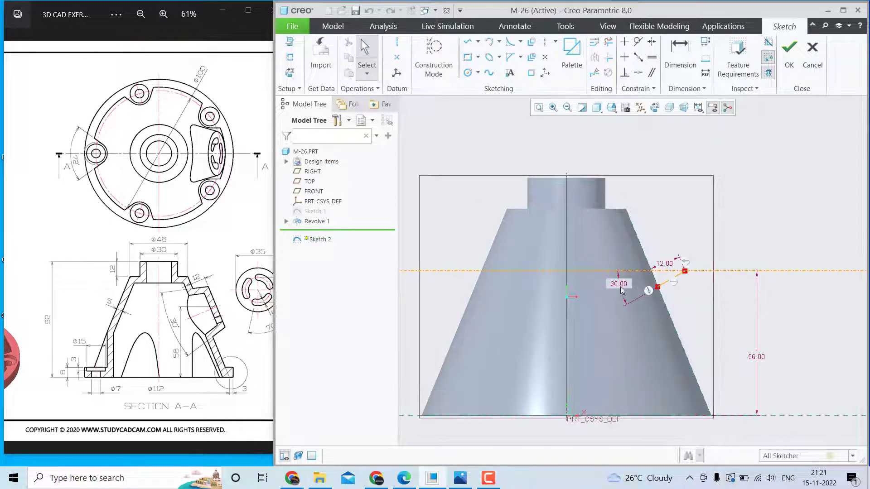
left_click(621, 285)
key("Delete")
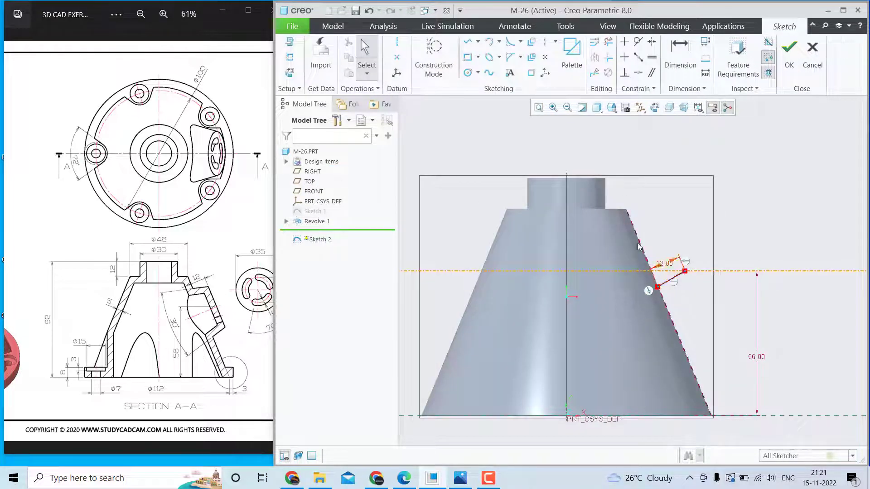
Add a centerline through the short line's outer endpoint, parallel to the cone's slanted edge.
left_click(398, 42)
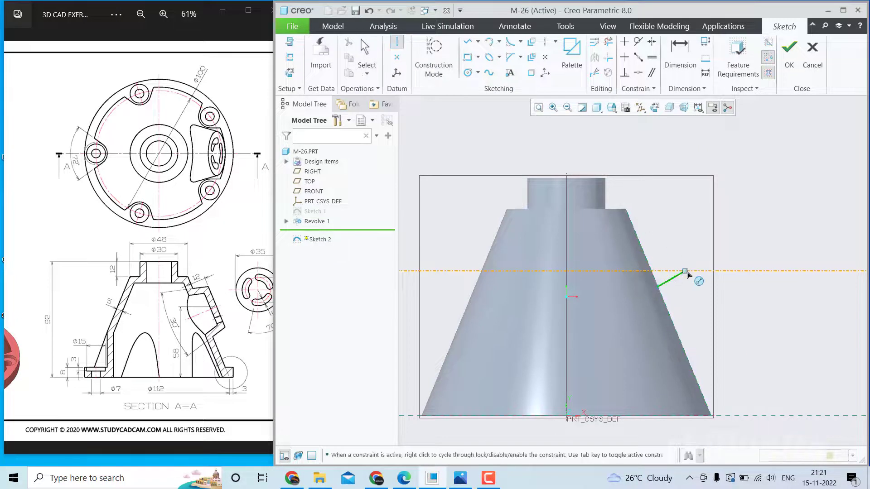
left_click(685, 271)
left_click(669, 231)
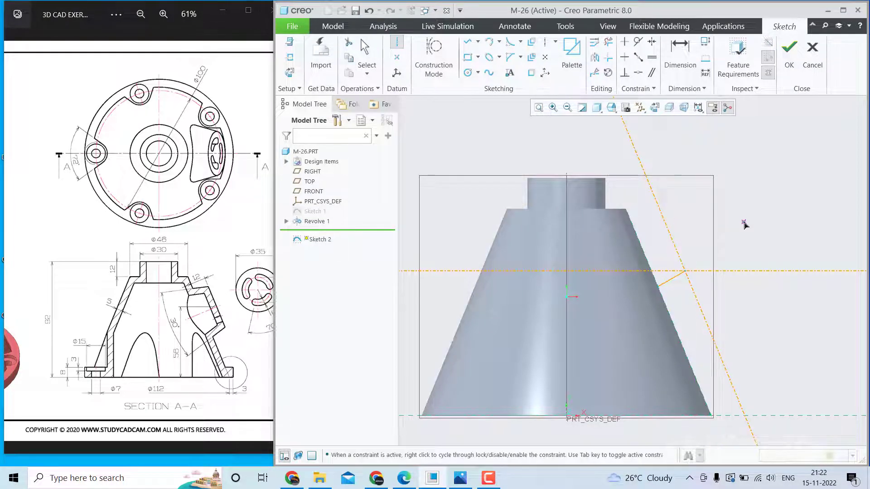
middle_click(745, 224)
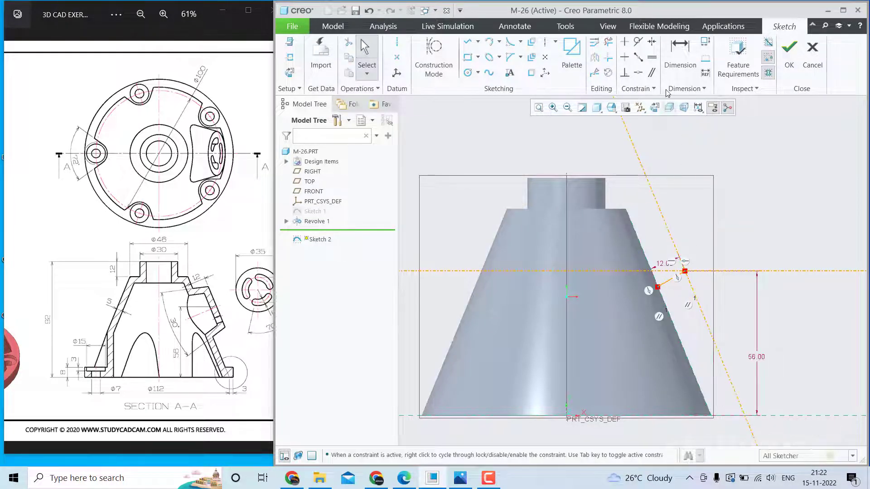
left_click(679, 52)
scroll(684, 230, "down", 1)
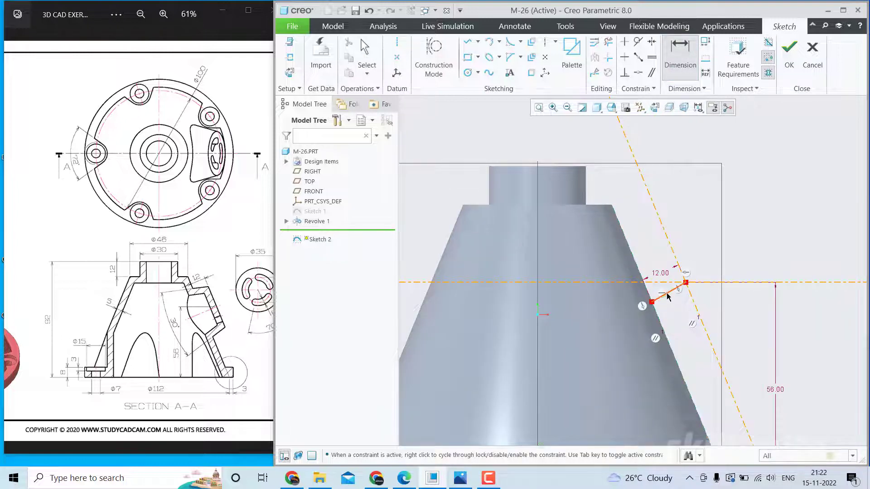
middle_click(662, 258)
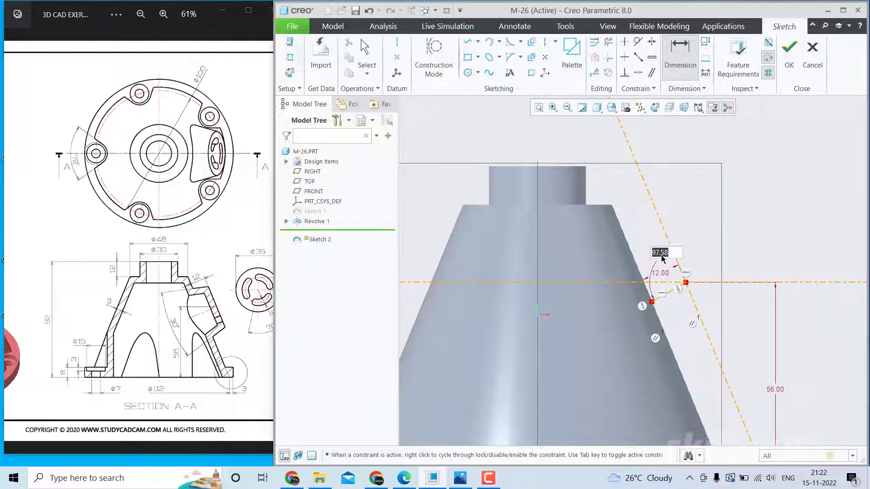
middle_click(686, 249)
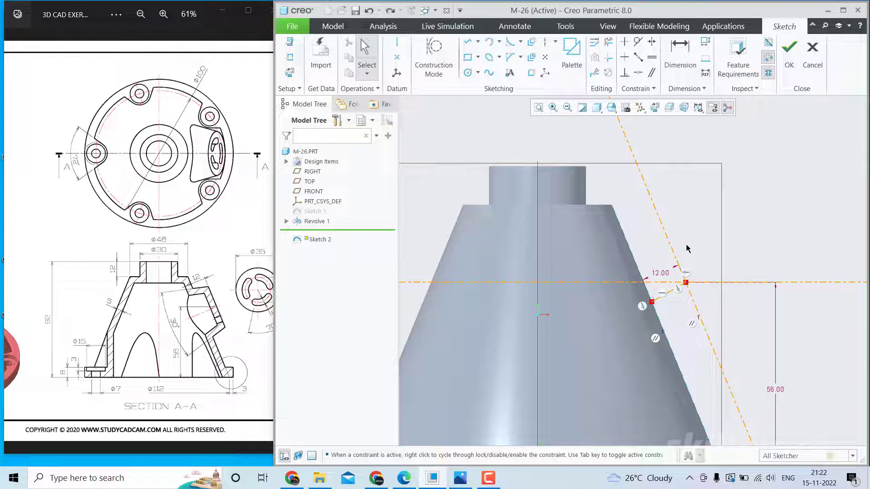
Make the short line perpendicular to the slanted centerline, add a datum point at its outer endpoint and finish the sketch.
left_click(624, 73)
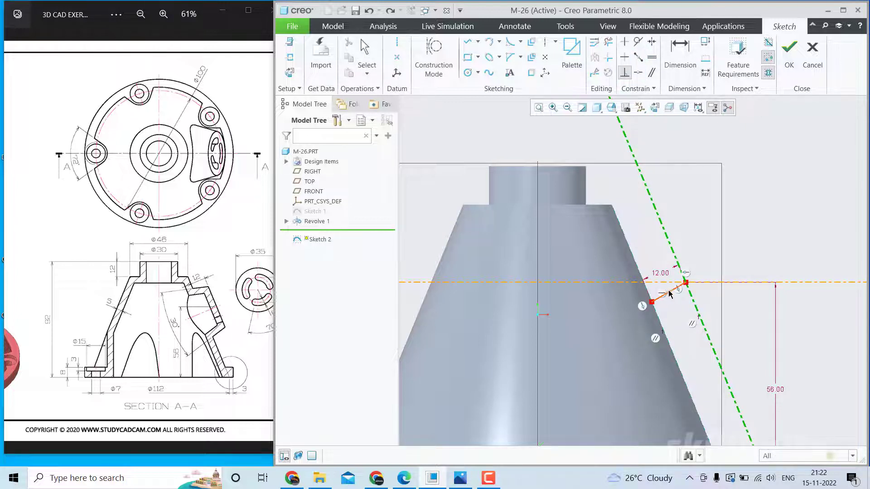
left_click(670, 293)
middle_click(716, 253)
left_click(788, 51)
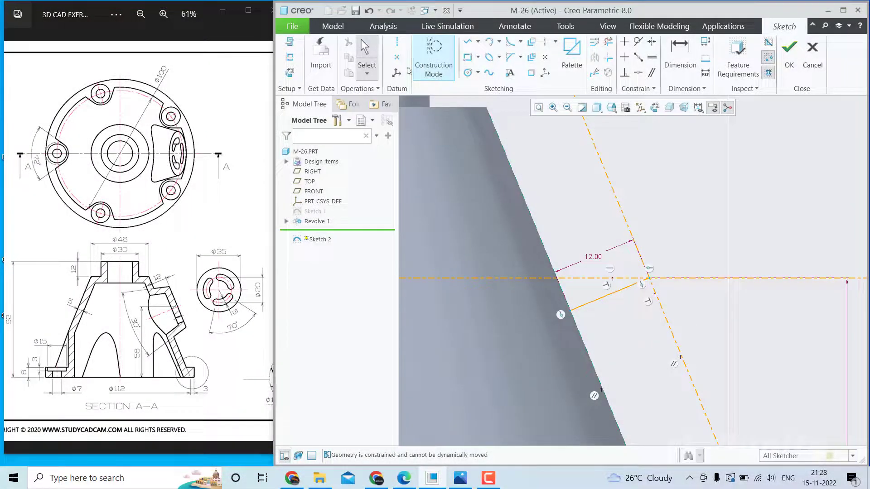
left_click(397, 57)
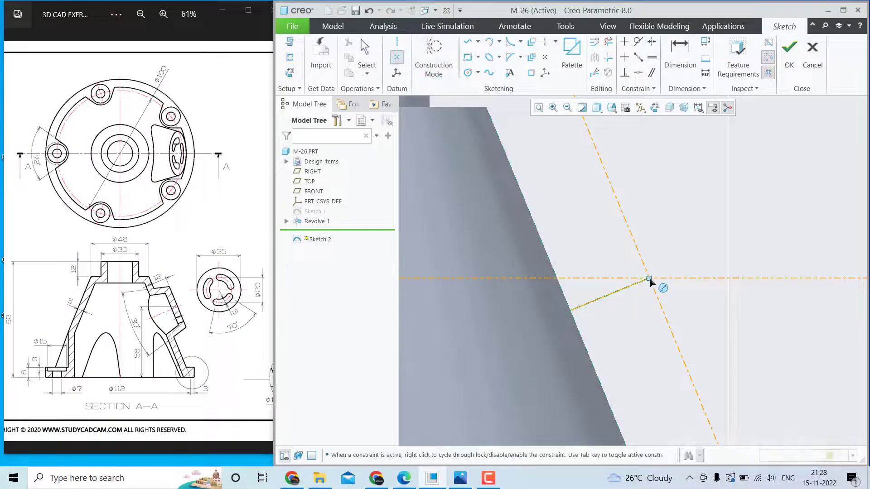
left_click(789, 51)
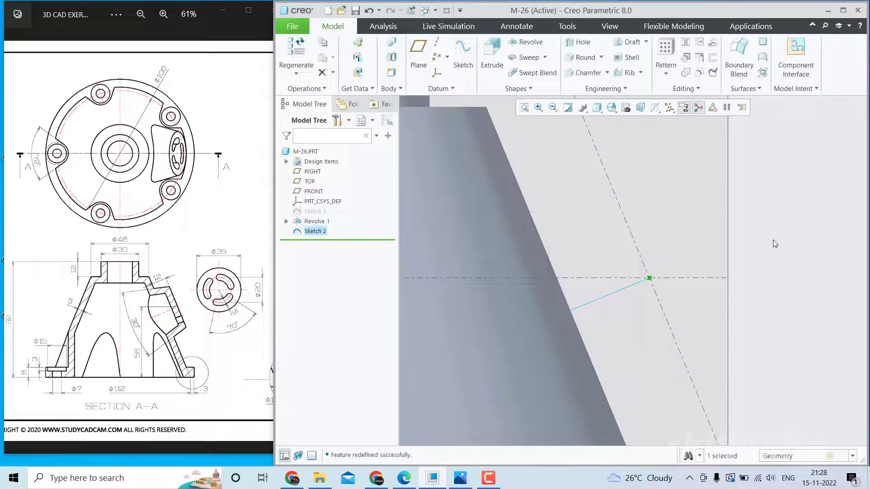
Create a datum plane through the sketched datum point and normal to the short line.
scroll(772, 263, "down", 3)
key("ctrl+d")
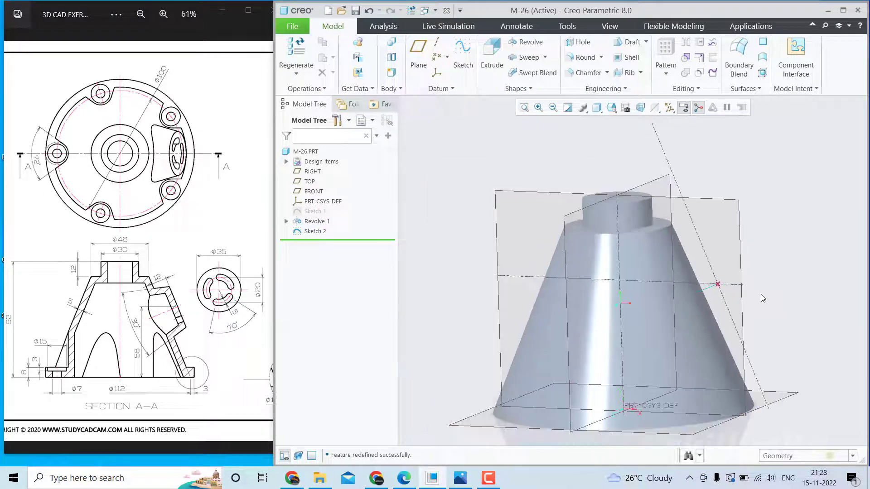
left_click(418, 54)
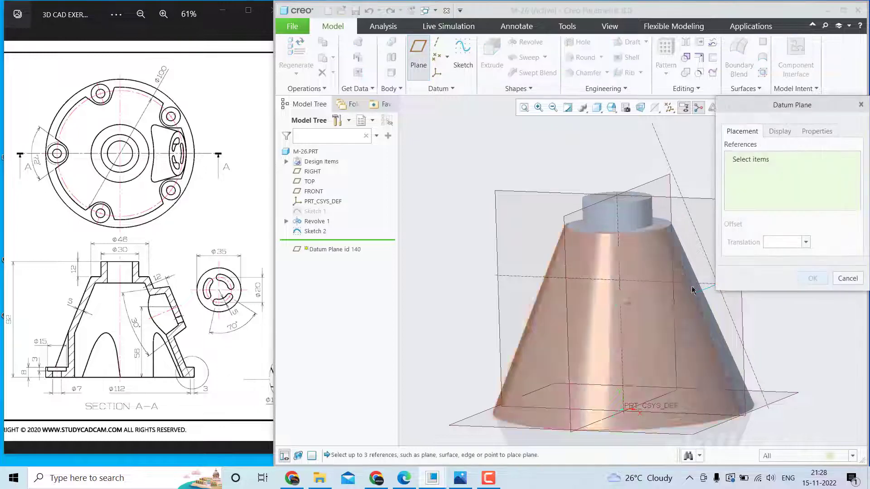
left_click(708, 293)
scroll(693, 296, "up", 2)
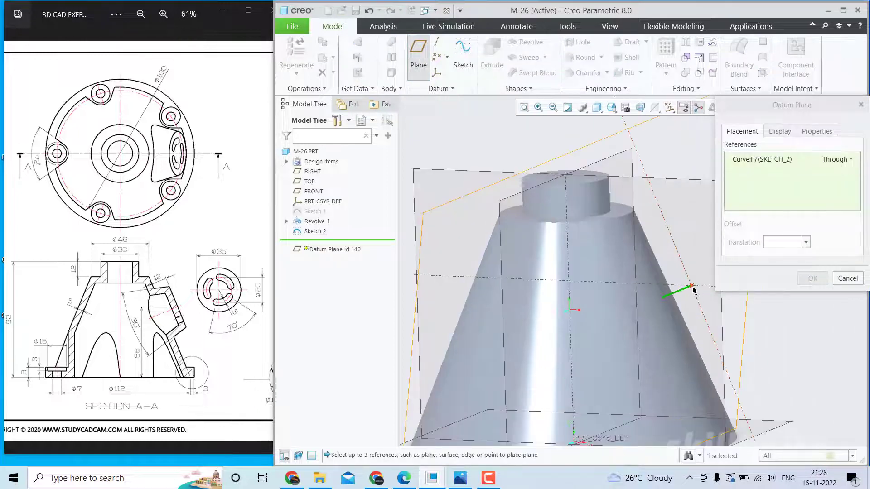
left_click(692, 286)
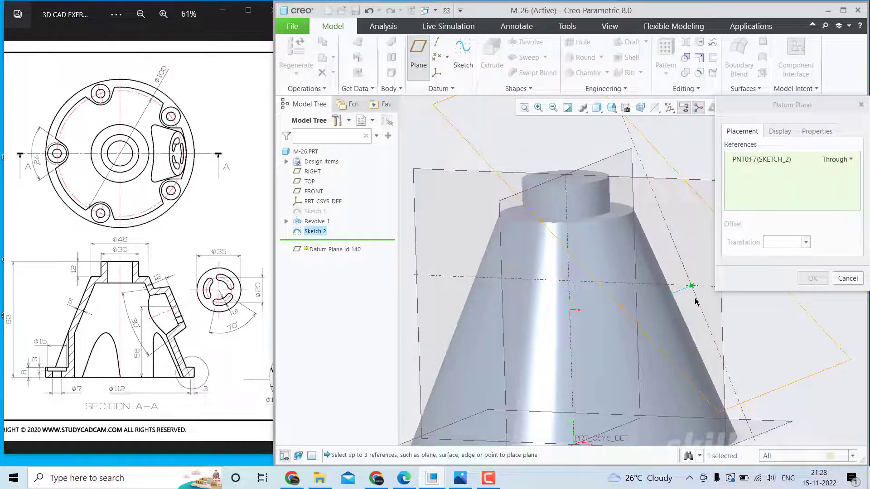
left_click(682, 293, "ctrl")
left_click(815, 281)
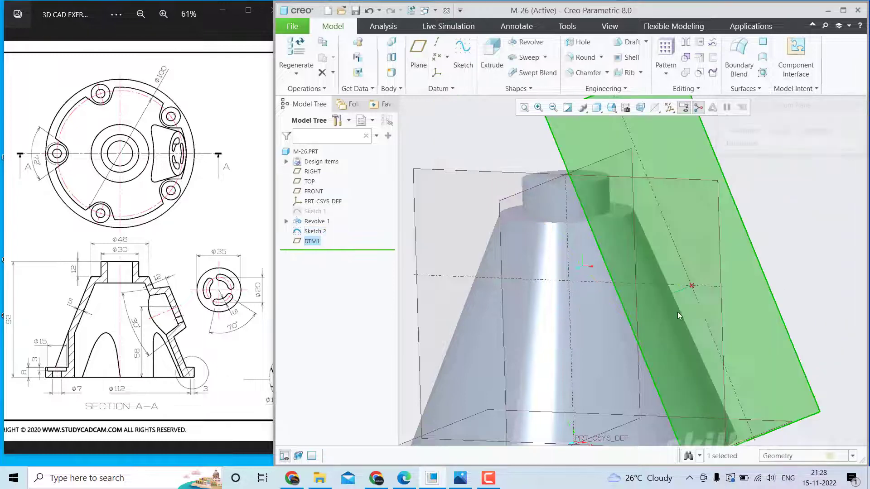
Sketch a 35 mm diameter circle on the inclined datum plane, centred on the datum point, and finish the sketch.
scroll(662, 326, "up", 3)
middle_click_drag(658, 326, 665, 319)
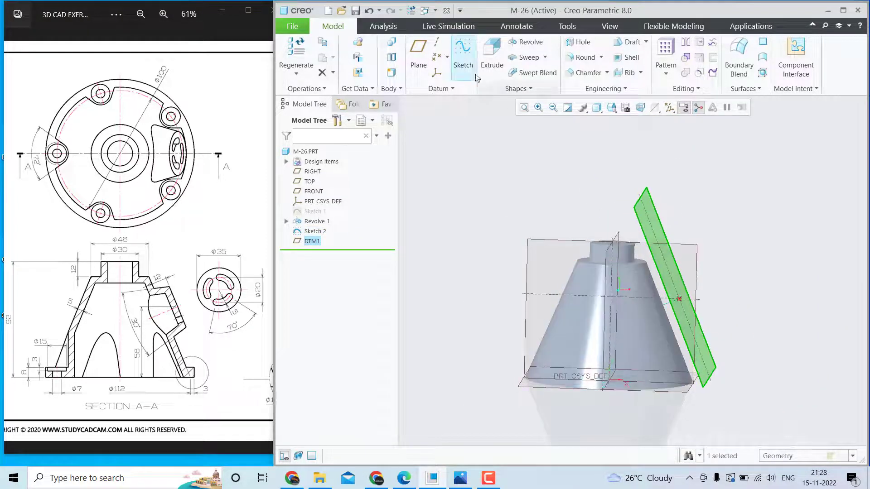
left_click(466, 62)
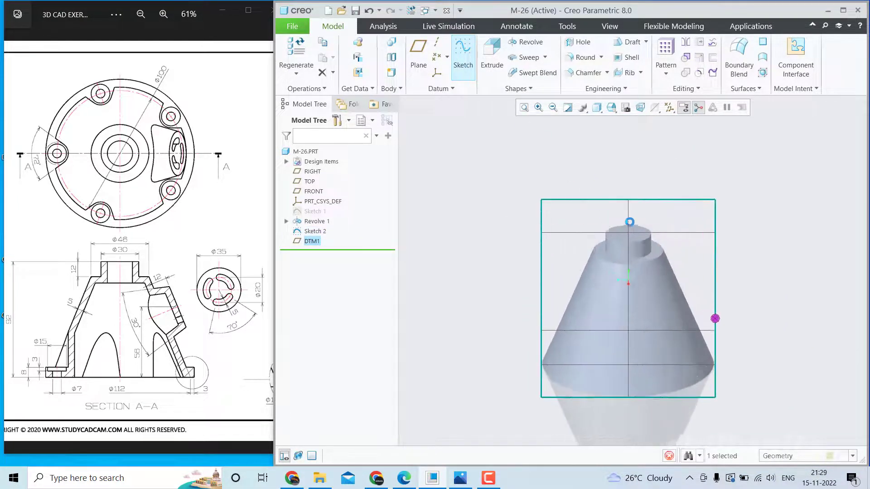
left_click(474, 76)
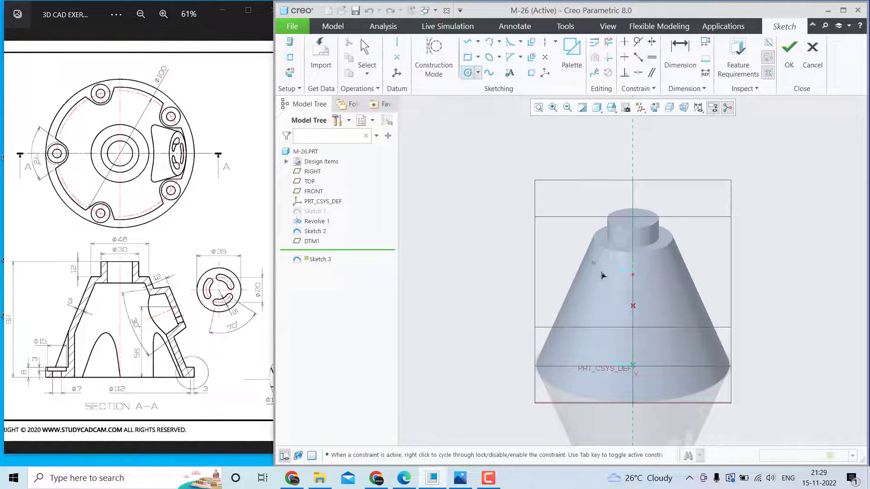
left_click(655, 293)
middle_click(655, 292)
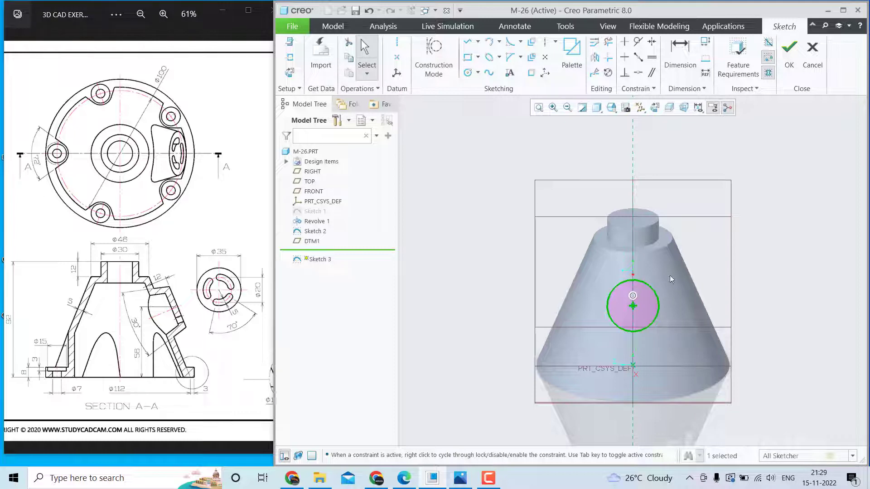
type("3")
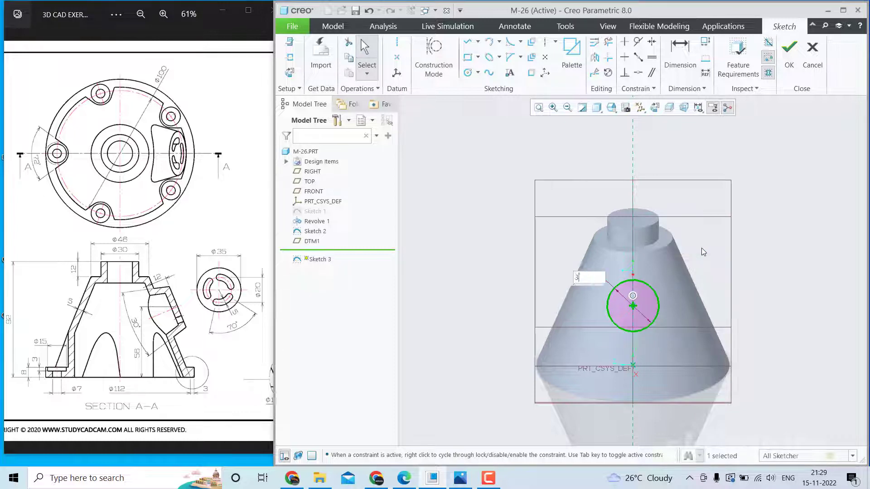
type("0")
key("Return")
left_click(789, 50)
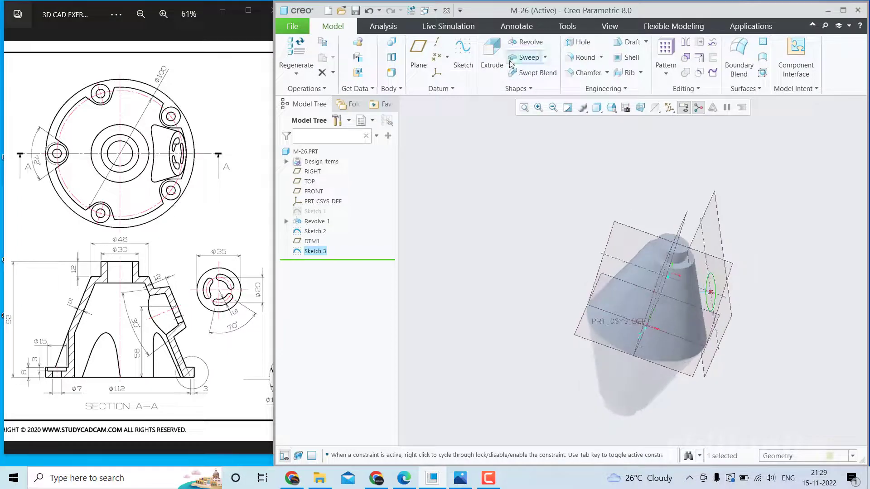
Start a solid extrusion of the circle sketch and reverse its direction toward the cone.
left_click(496, 59)
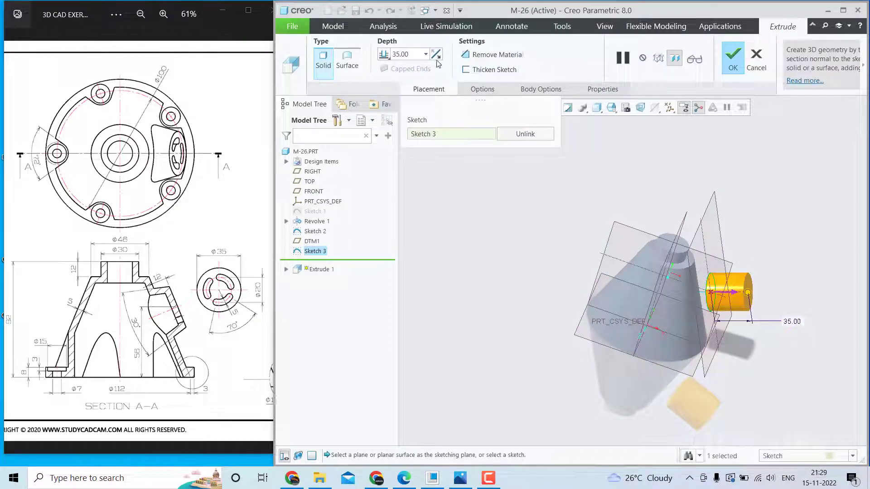
left_click(436, 54)
scroll(750, 306, "down", 3)
middle_click_drag(751, 306, 706, 298)
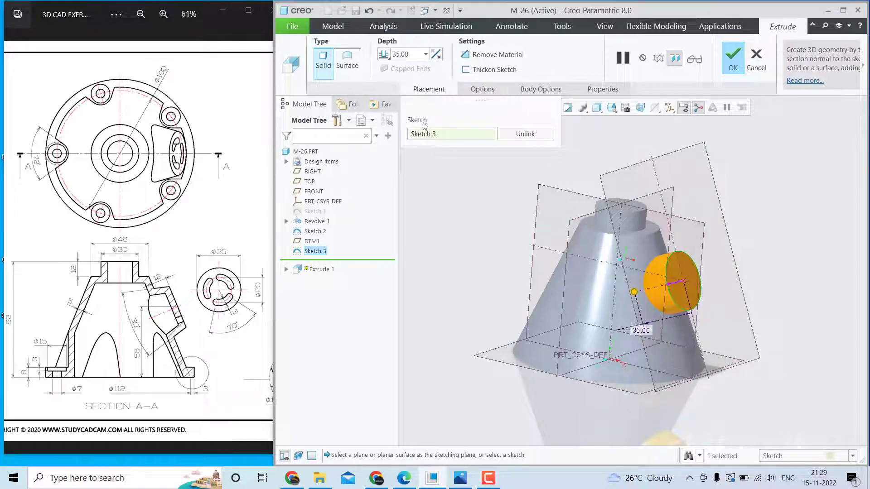
Add a 15° taper to the boss extrusion.
left_click(474, 90)
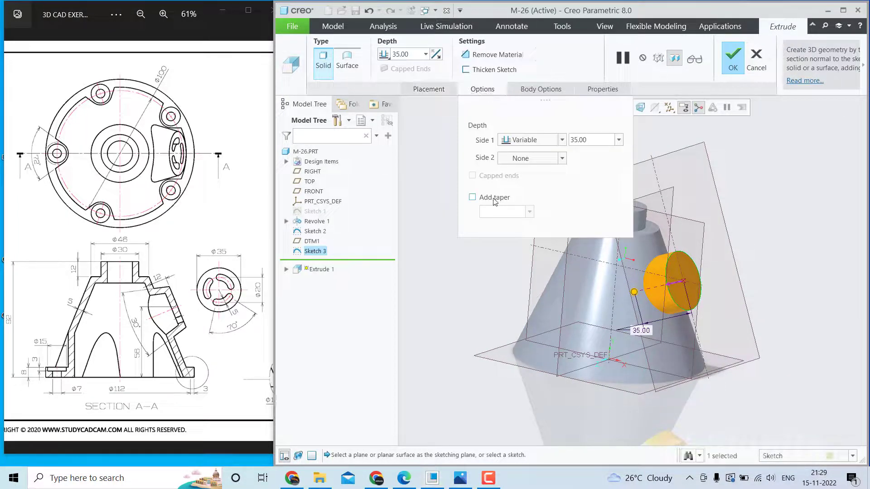
left_click(473, 197)
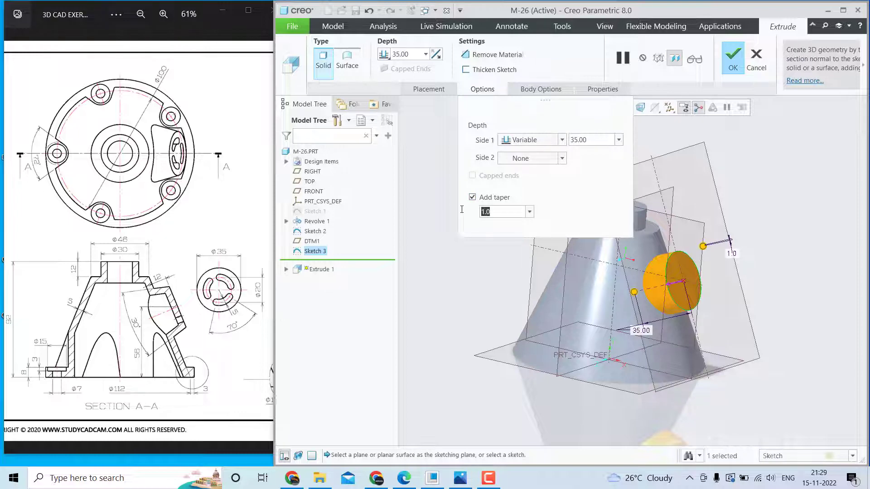
type("15")
key("Return")
Set the tapered boss extrusion's depth to end at the conical surface of the revolved body and complete the extrusion.
mouse_move(688, 366)
middle_mouse_down()
mouse_move(598, 363)
mouse_move(702, 341)
mouse_move(710, 274)
mouse_move(708, 301)
middle_mouse_up()
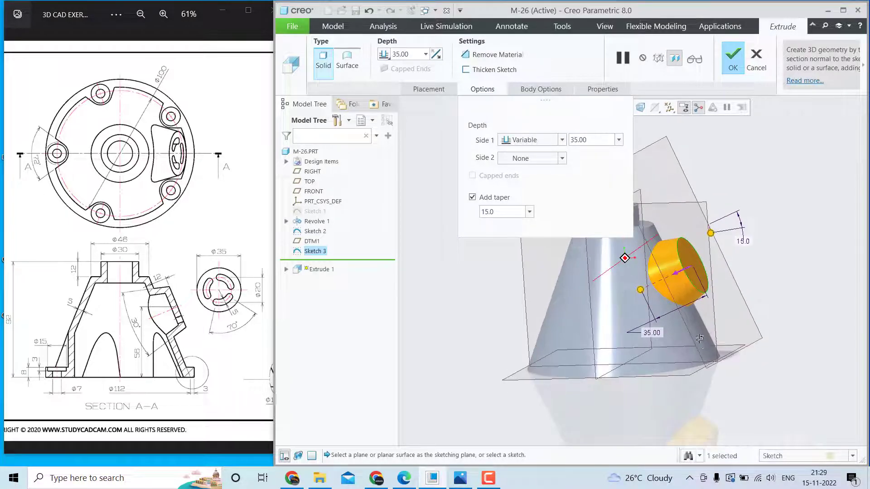
left_click(544, 142)
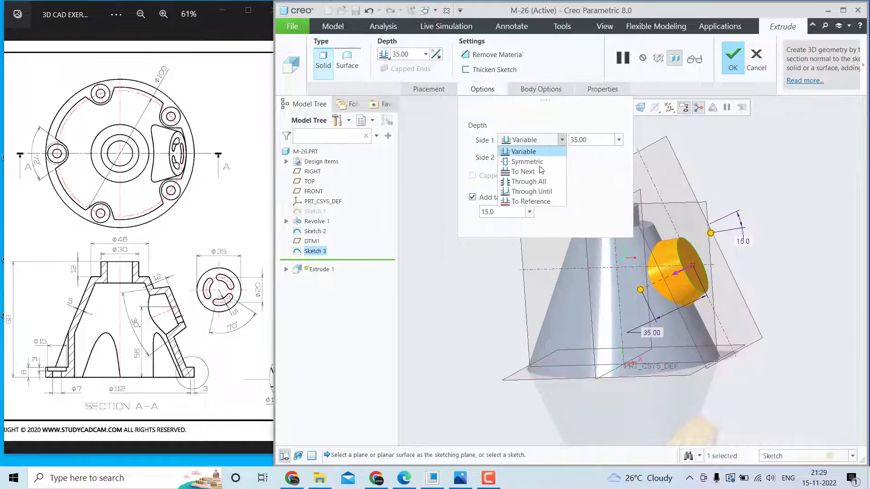
left_click(536, 202)
left_click(641, 304)
middle_click_drag(641, 305, 581, 313)
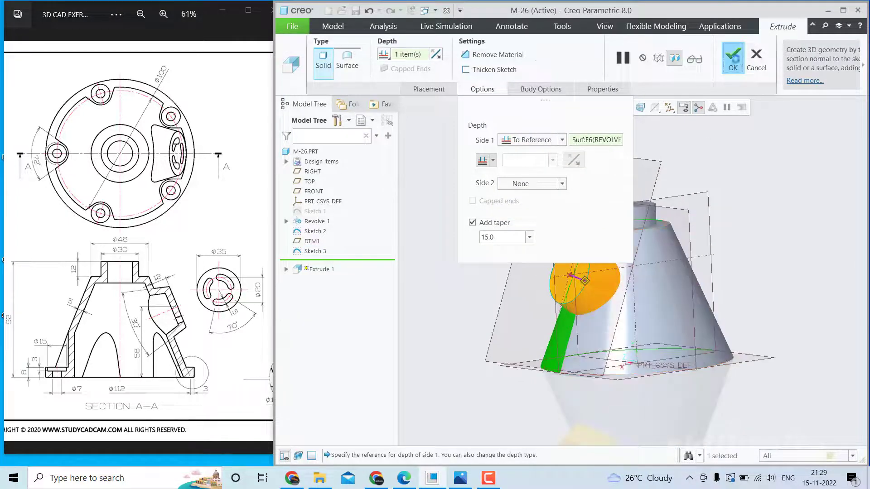
left_click(735, 59)
mouse_move(761, 248)
middle_mouse_down()
mouse_move(701, 247)
mouse_move(768, 261)
middle_mouse_up()
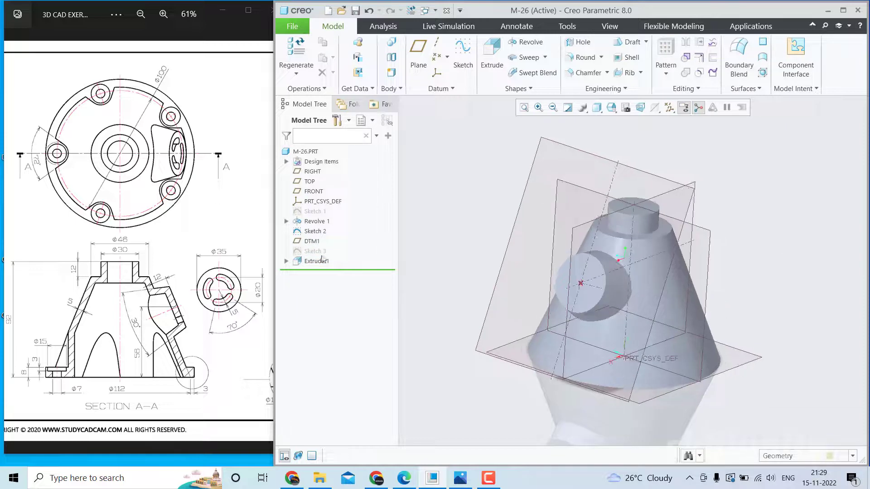
Hide the inclined datum plane DTM1 and Sketch 2.
left_click(311, 244)
left_click(345, 209)
scroll(493, 285, "up", 1)
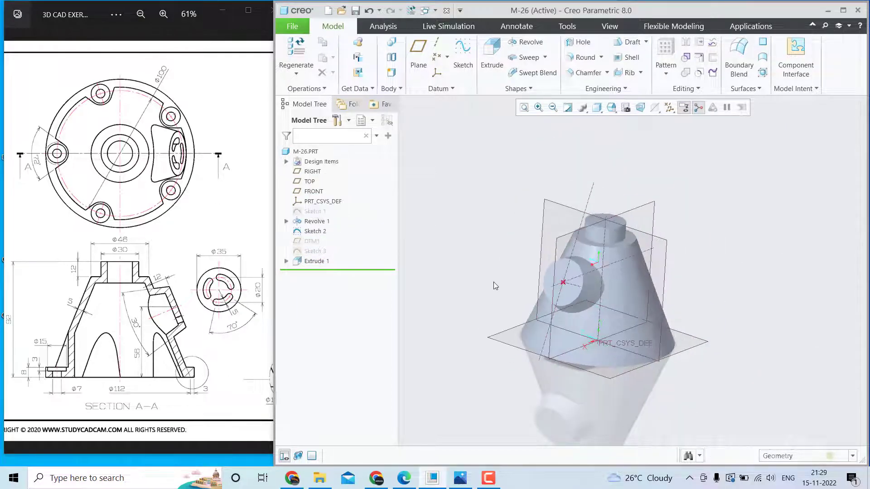
middle_click_drag(511, 274, 566, 276)
left_click(316, 231)
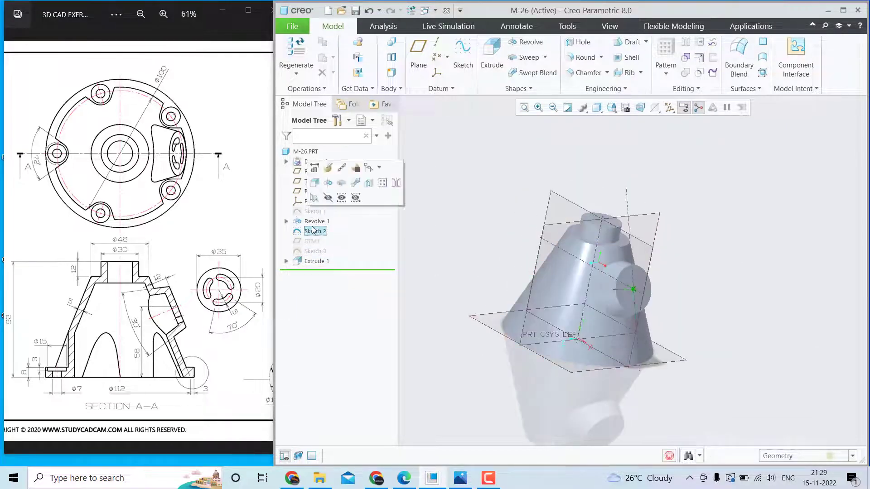
left_click(332, 199)
mouse_move(435, 218)
middle_mouse_down()
mouse_move(493, 223)
mouse_move(505, 250)
mouse_move(490, 268)
mouse_move(502, 237)
mouse_move(487, 195)
mouse_move(488, 252)
middle_mouse_up()
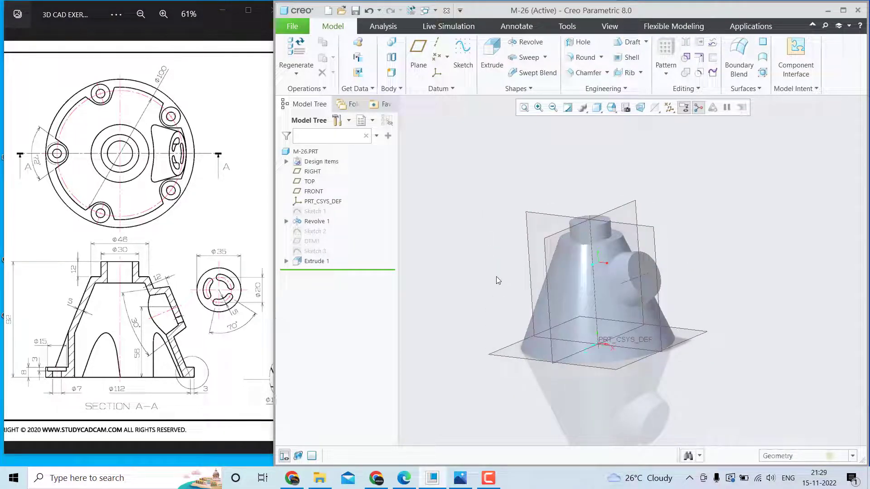
Create a datum plane offset 8 mm upward from the TOP plane.
scroll(503, 283, "up", 2)
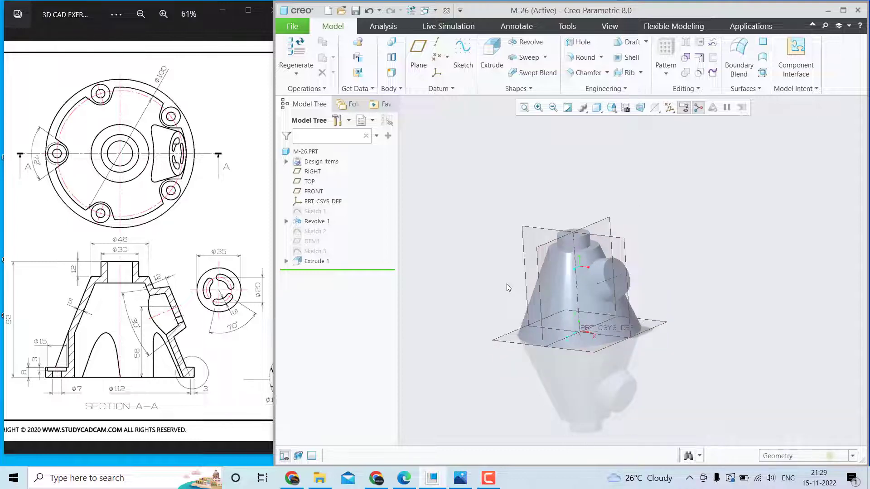
scroll(507, 284, "down", 2)
mouse_move(507, 285)
middle_mouse_down()
mouse_move(512, 271)
mouse_move(518, 275)
middle_mouse_up()
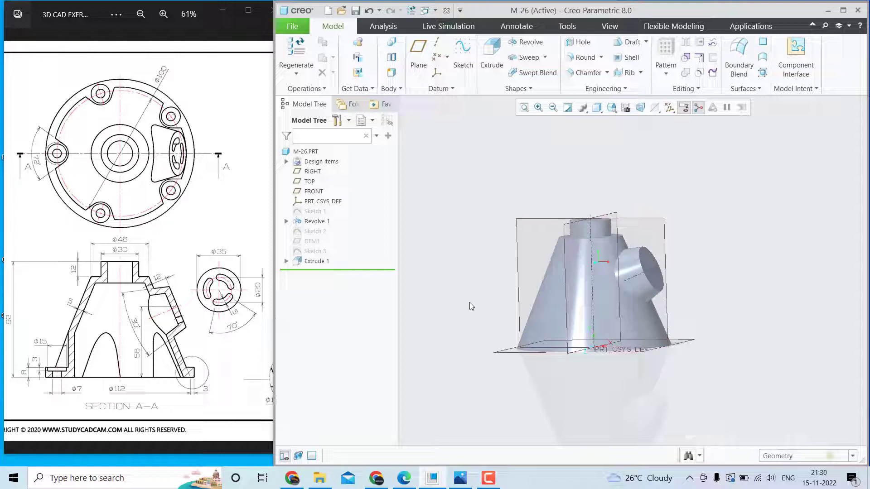
mouse_move(471, 306)
middle_mouse_down()
mouse_move(470, 292)
mouse_move(477, 301)
middle_mouse_up()
left_click(418, 54)
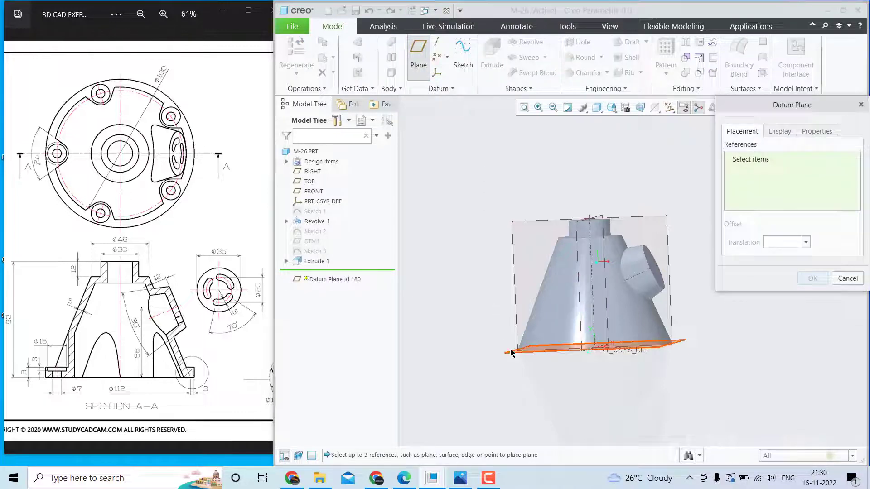
left_click(510, 352)
left_click_drag(777, 243, 758, 242)
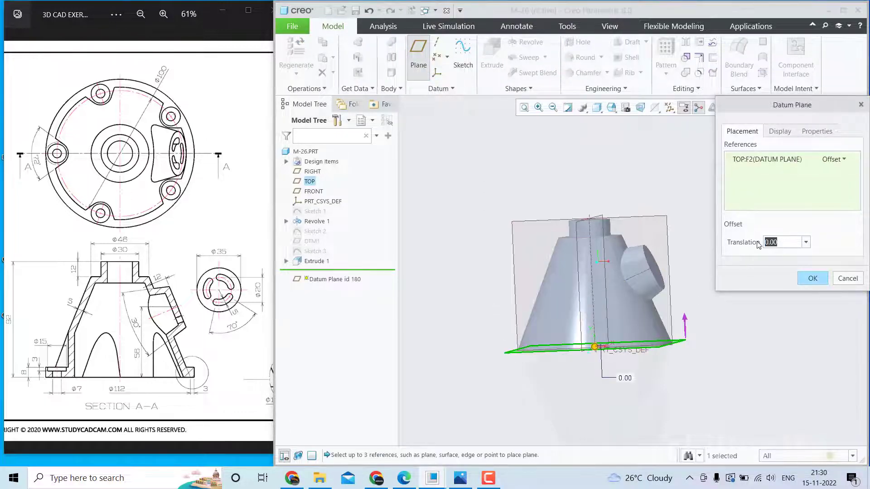
type("8")
key("Return")
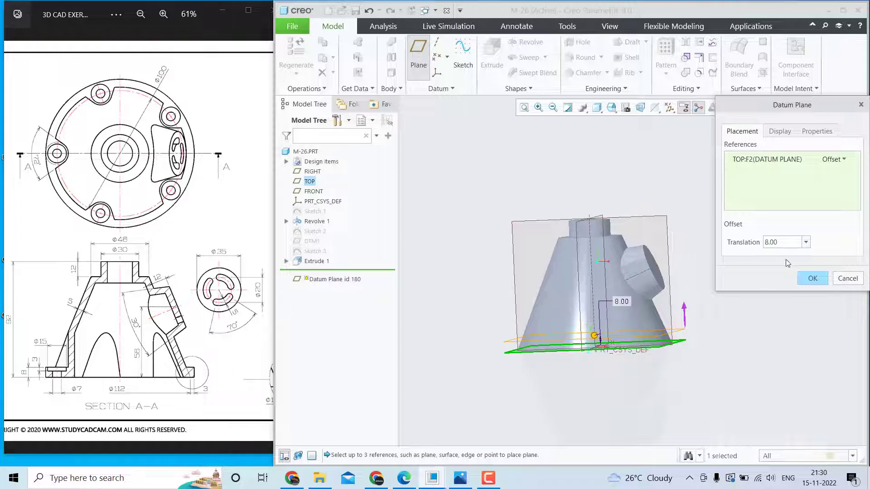
left_click(811, 279)
On the offset plane, sketch a circle on the horizontal axis near the cone's base edge, with a tangent line running out to that edge.
left_click(463, 59)
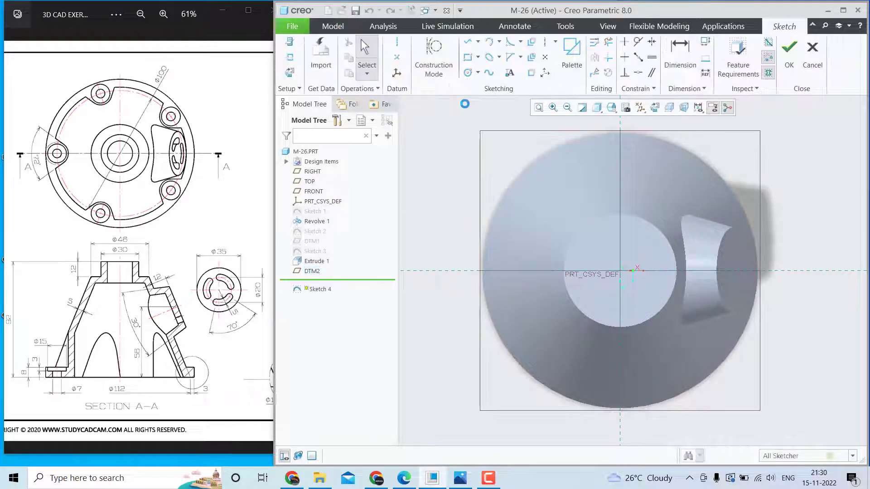
left_click(468, 72)
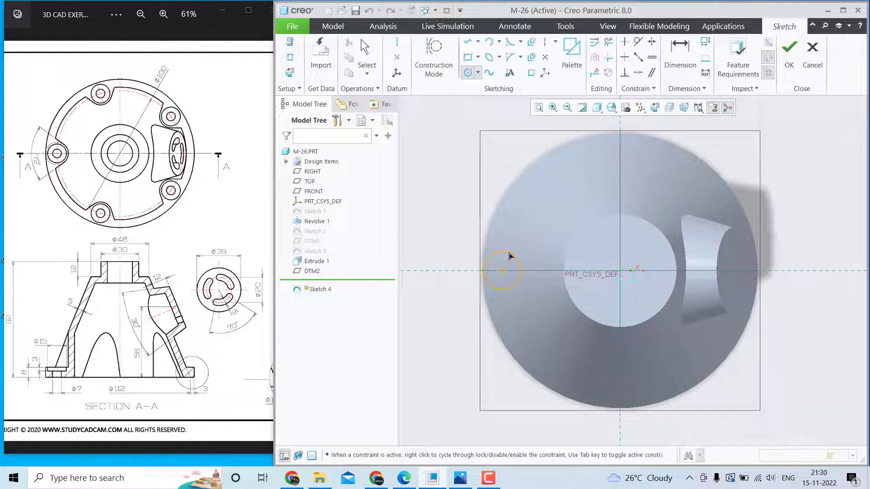
key("l")
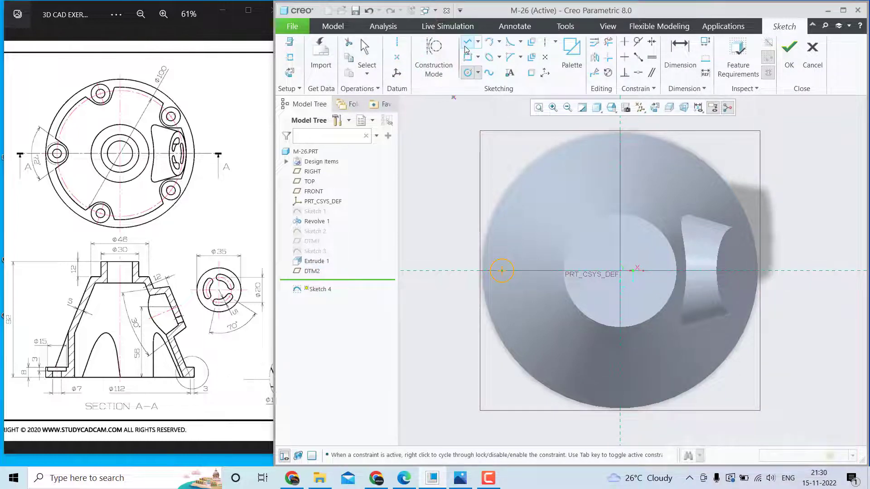
scroll(506, 261, "up", 3)
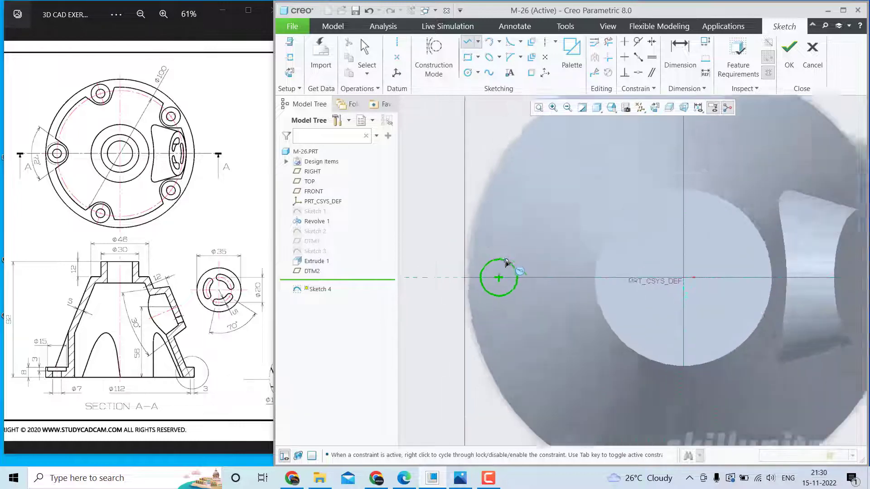
left_click(504, 265)
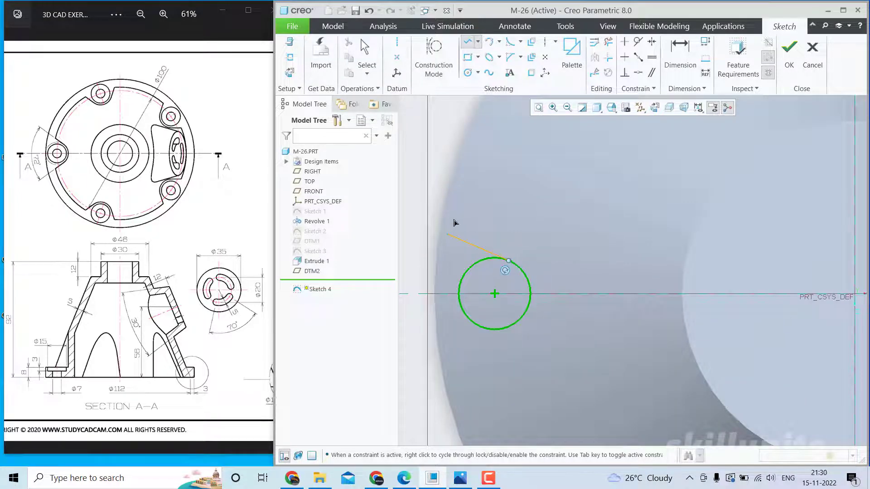
left_click(441, 235)
middle_click(485, 181)
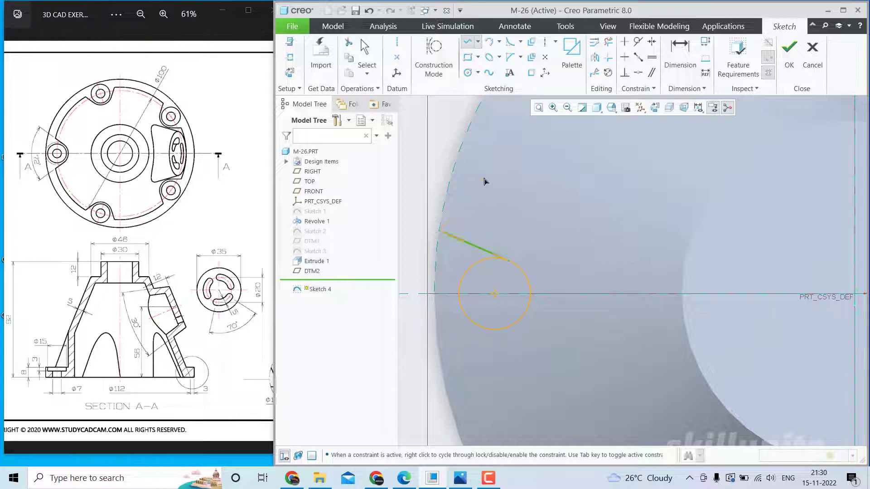
middle_click(485, 181)
Project the cone's outer base edge into the sketch.
left_click(532, 73)
left_click(435, 207)
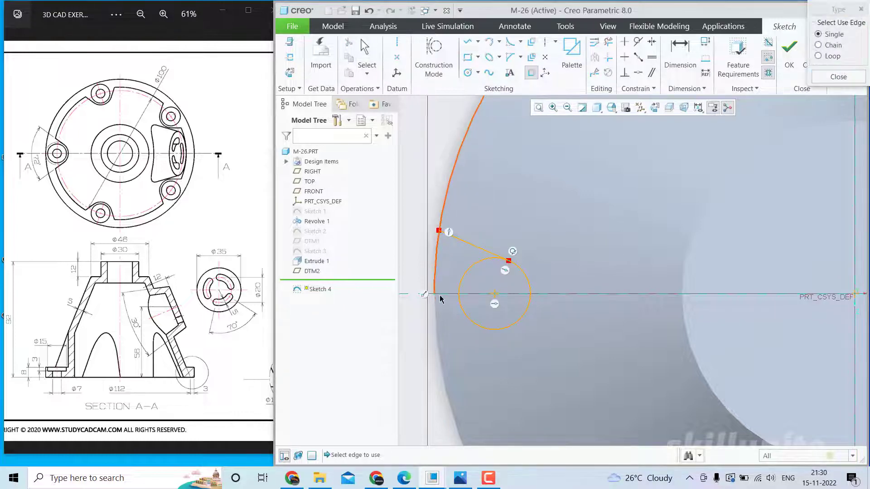
left_click(435, 311)
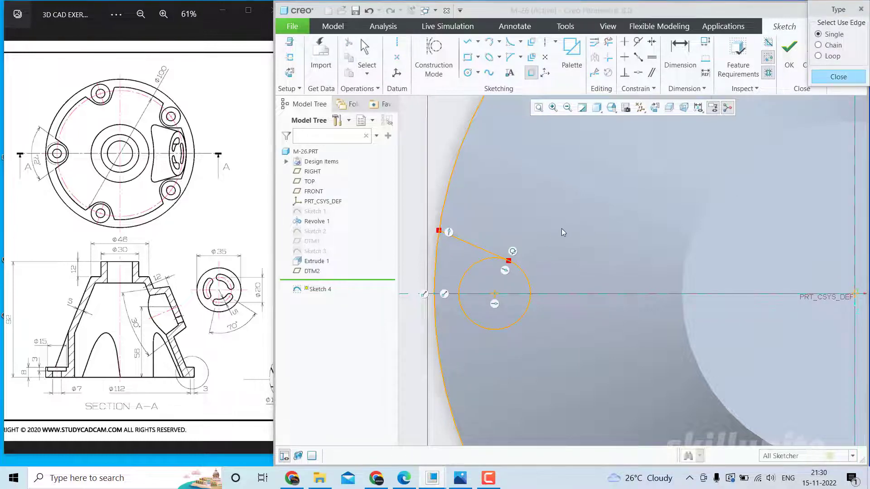
scroll(561, 231, "down", 3)
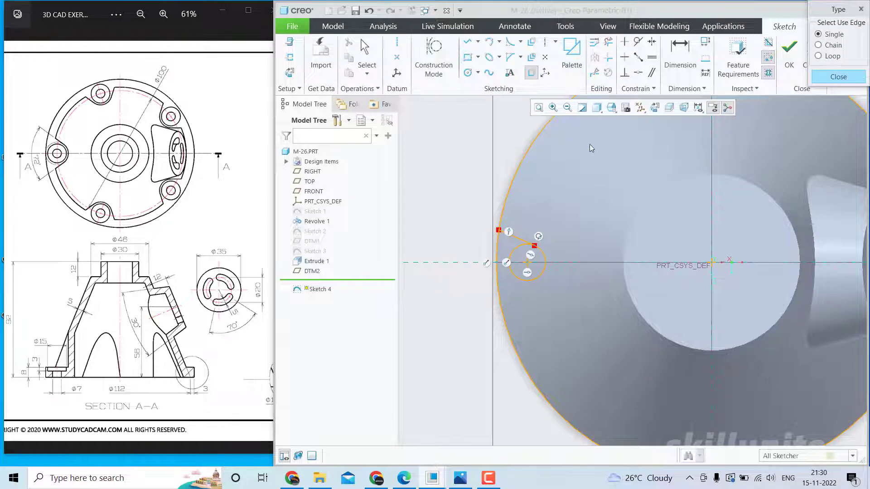
middle_click(566, 263)
Trim away the circle's upper arc on the side facing the cone's base edge.
scroll(543, 257, "up", 3)
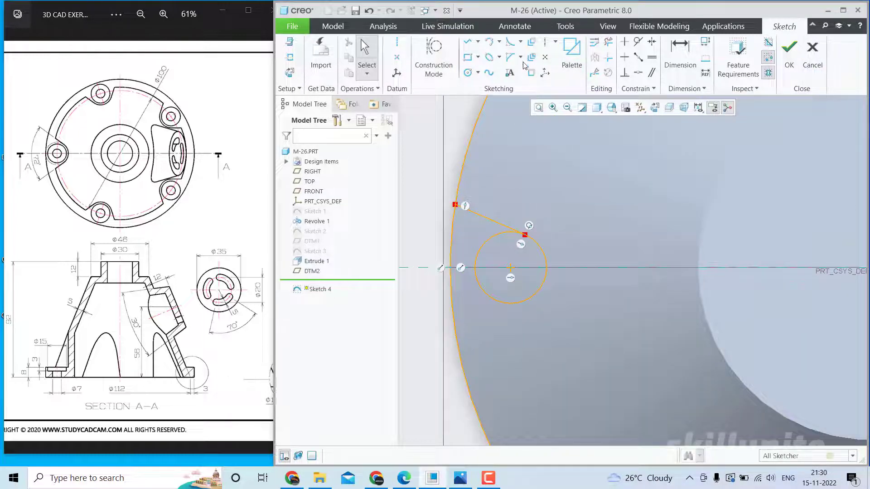
left_click(595, 57)
left_click(484, 247)
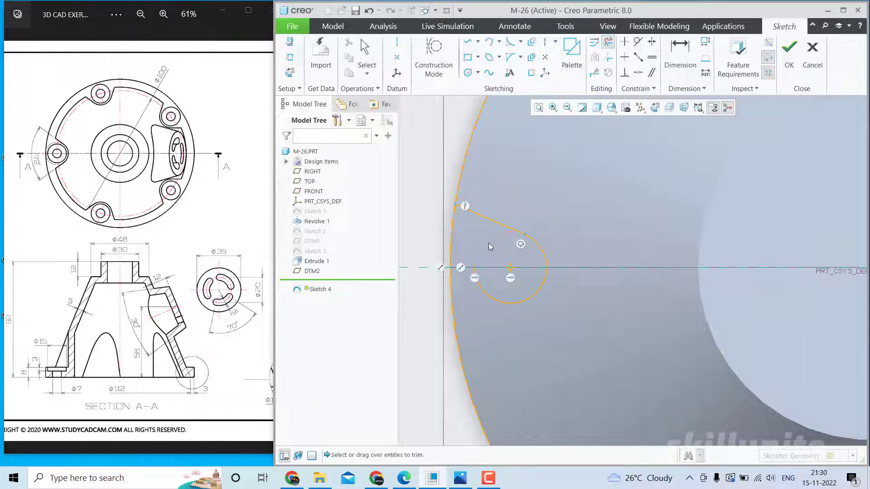
Mirror the tangent line about the horizontal reference axis.
left_click(506, 233)
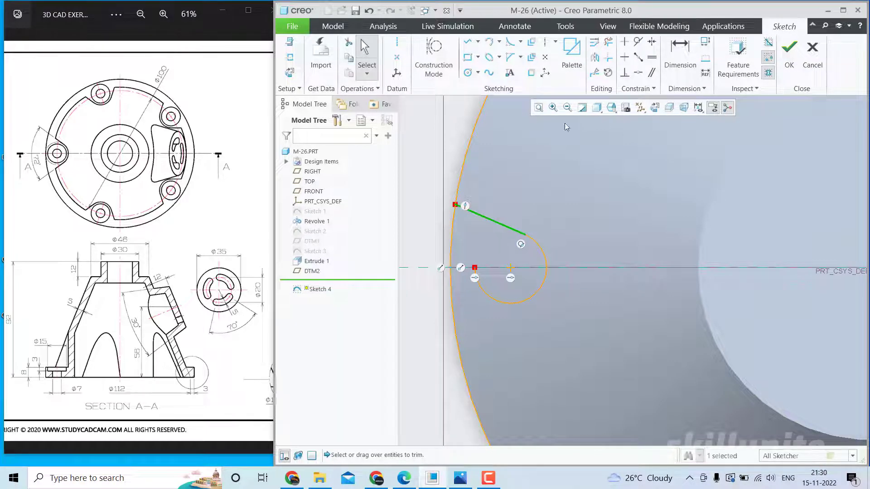
left_click(596, 58)
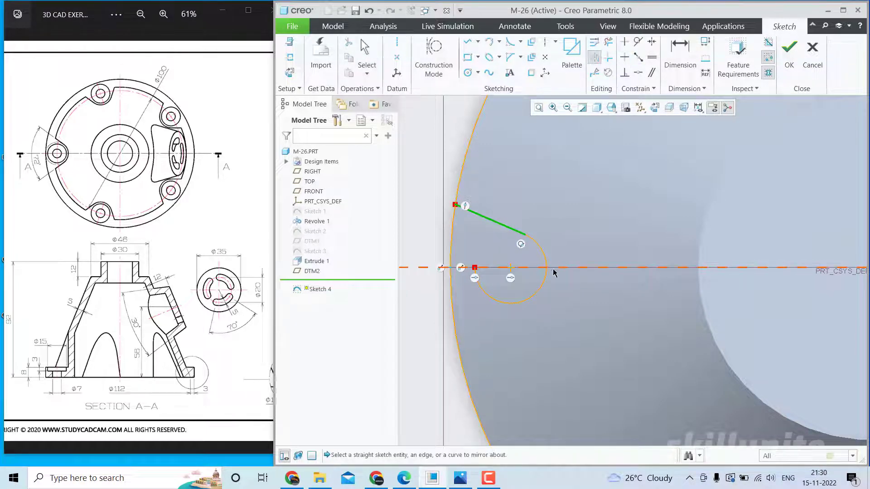
left_click(554, 268)
Trim the leftover inner arc and all projected edge segments outside the two slanted lines to leave a closed lug profile.
left_click(608, 42)
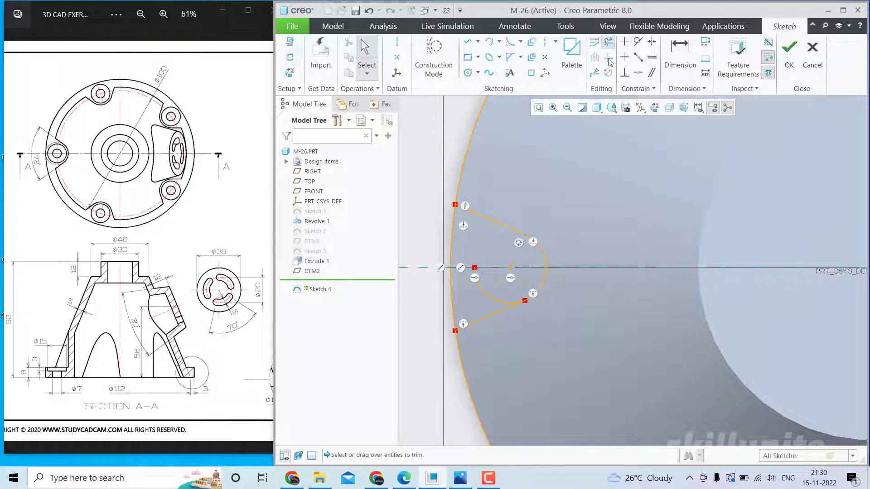
left_click(467, 162)
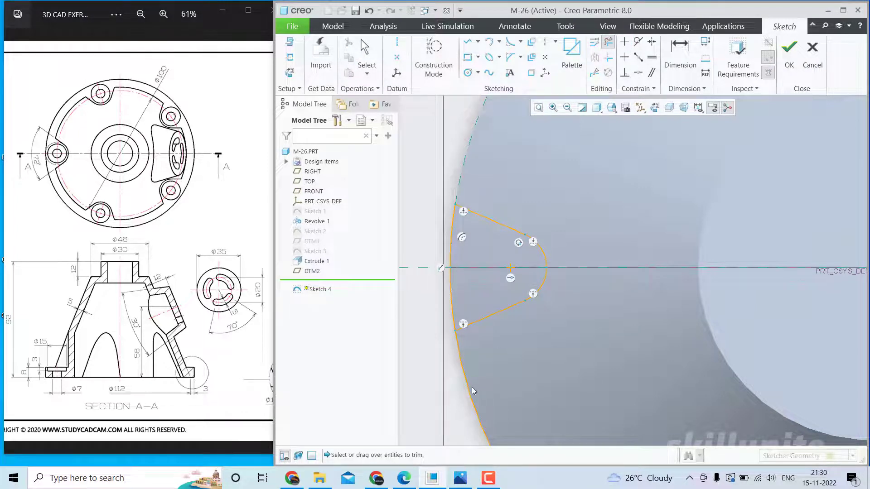
left_click(473, 391)
scroll(476, 387, "down", 5)
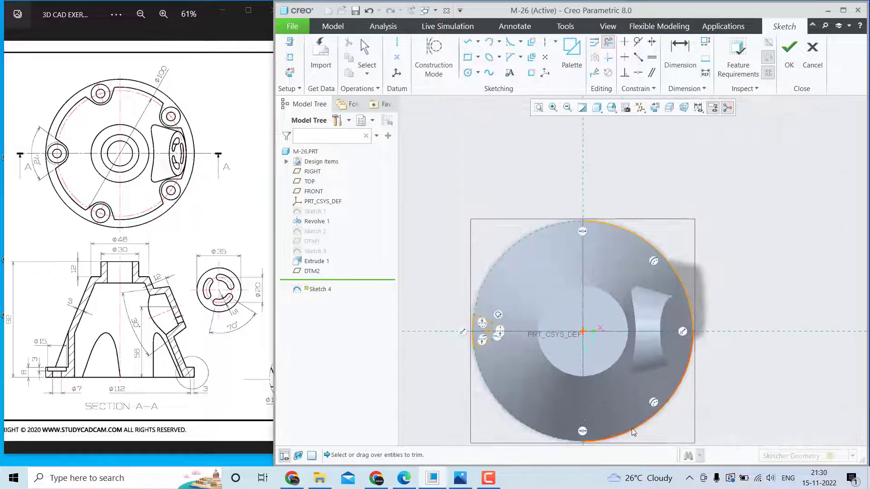
left_click(633, 432)
left_click(676, 285)
middle_click(481, 328)
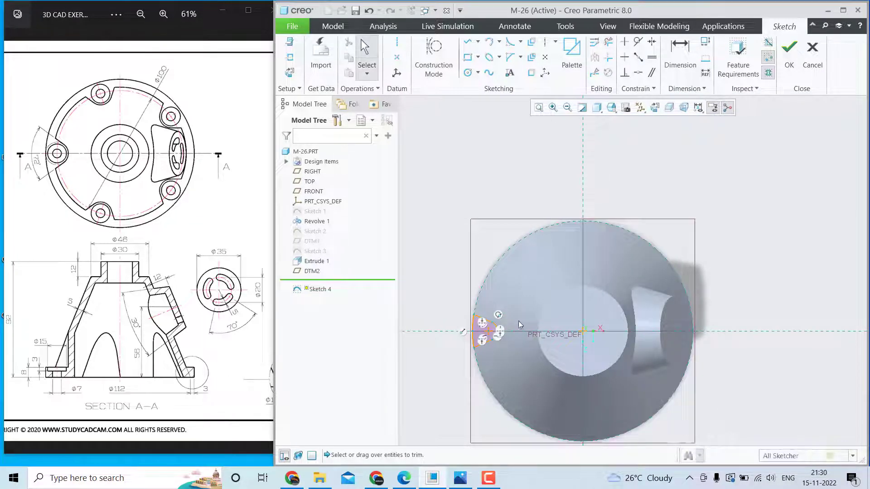
Dimension the angle between the lug profile's two slanted lines and set it to 72°.
scroll(487, 339, "up", 3)
scroll(487, 339, "up", 3)
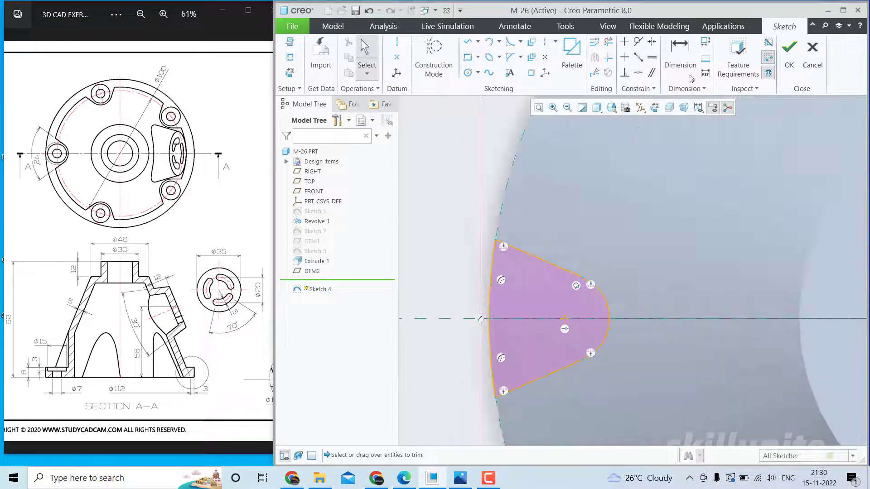
key("d")
left_click_drag(528, 260, 529, 367)
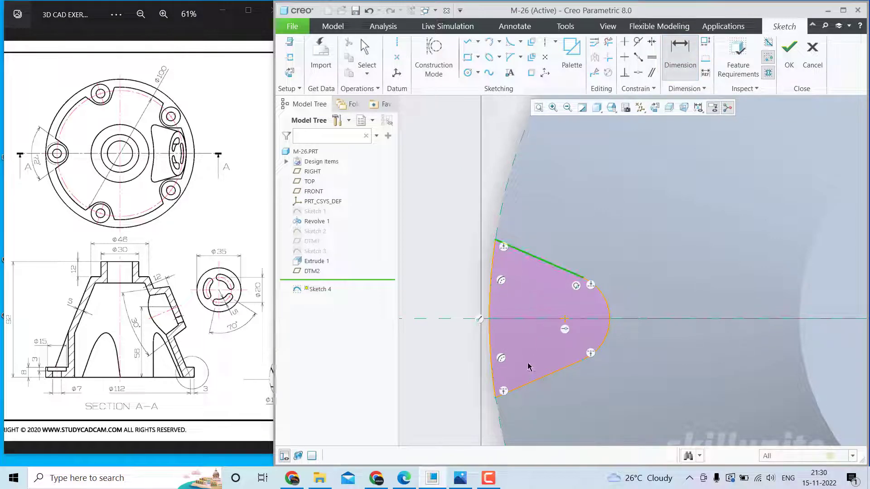
left_click(539, 380)
middle_click(460, 352)
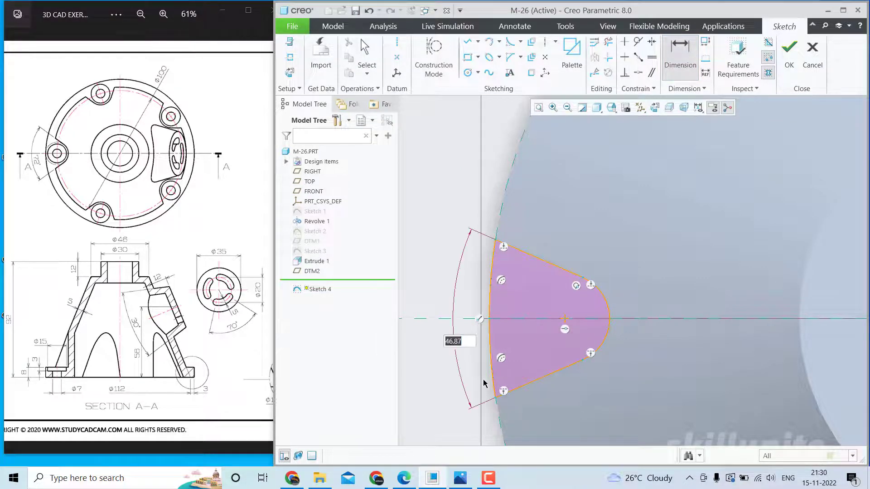
key("Return")
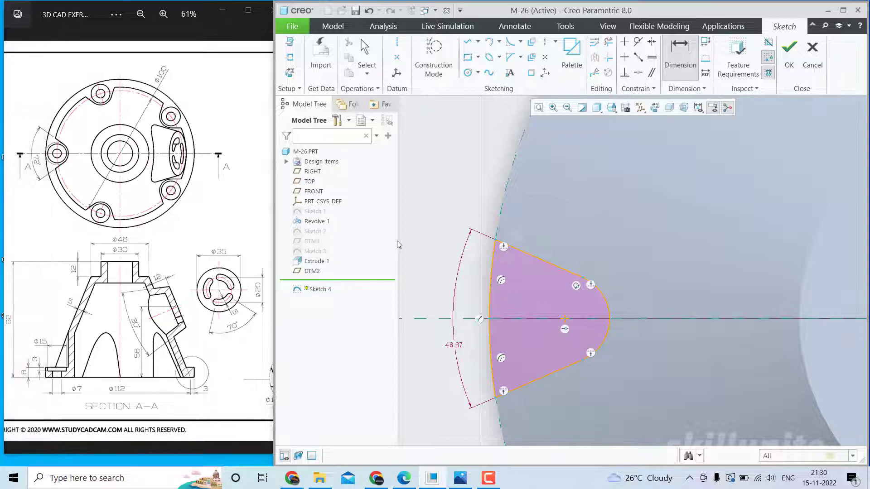
double_click(458, 346)
type("72")
key("Return")
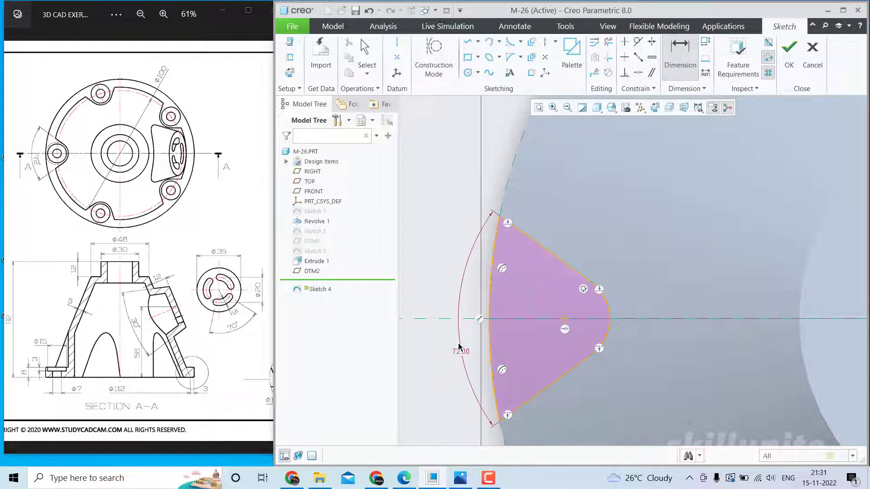
middle_click(697, 306)
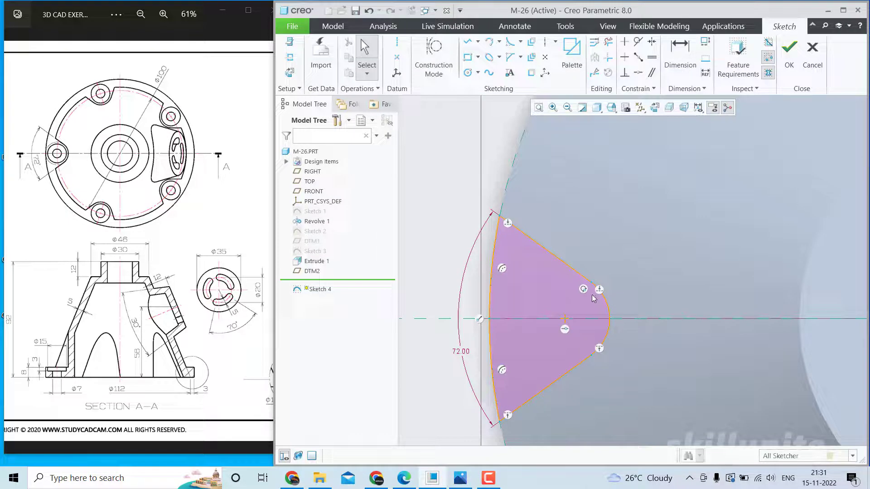
Sketch a circle centred on the origin through the centre of the lug profile's arc and convert it to construction geometry.
scroll(593, 297, "up", 5)
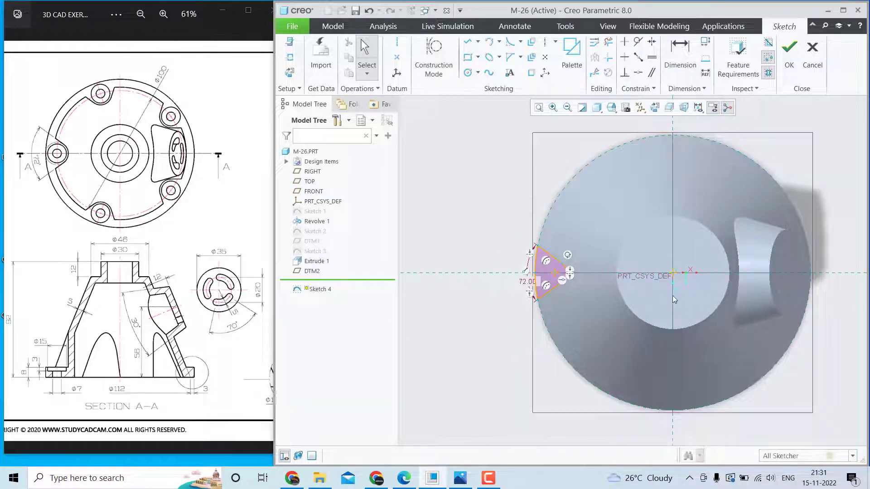
left_click(468, 73)
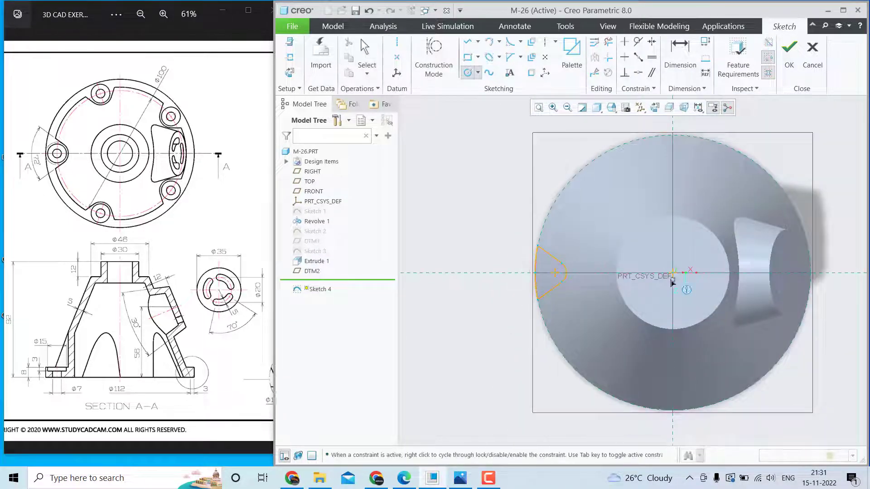
left_click(672, 273)
left_click(557, 272)
middle_click(591, 243)
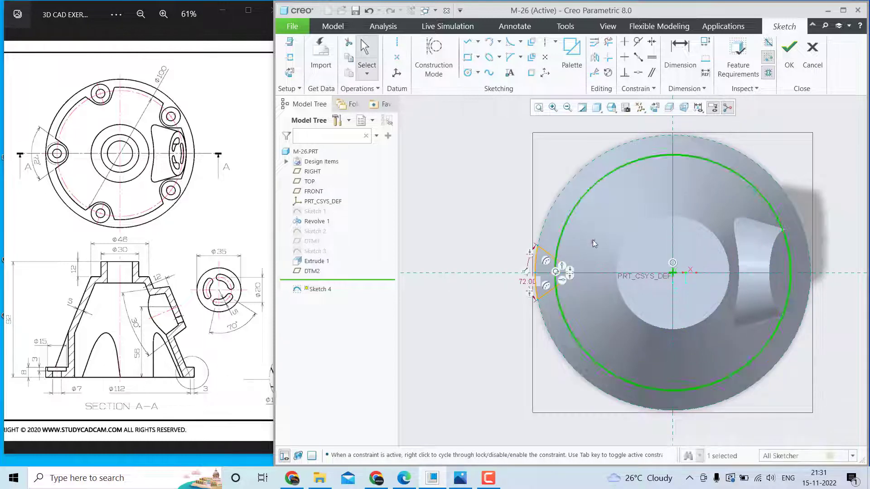
left_click(579, 203)
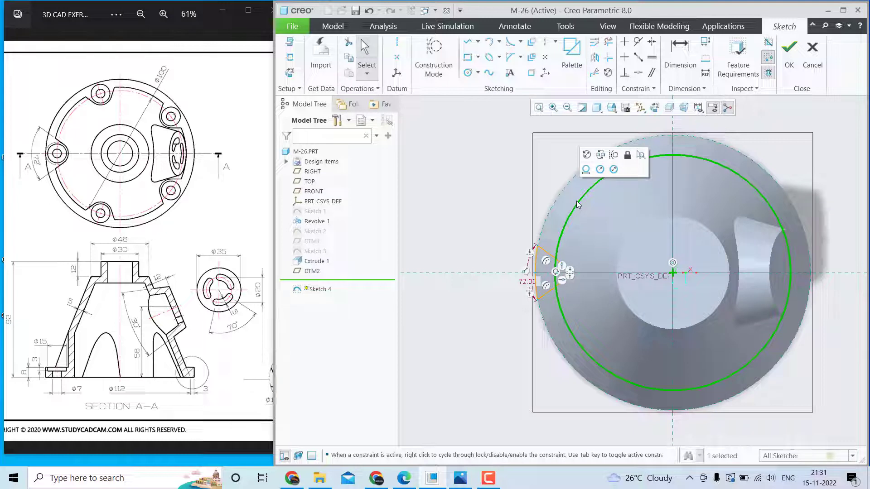
key("shift+g")
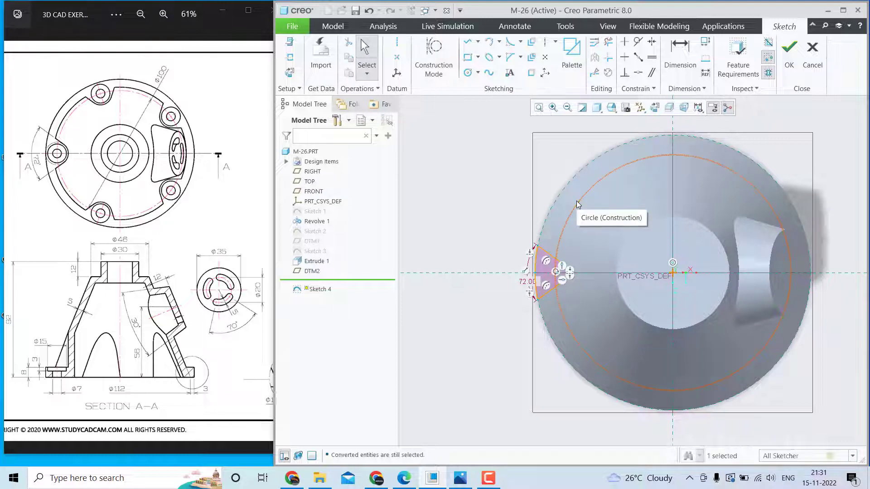
Dimension the construction circle's diameter and set it to 100 mm.
left_click(577, 203)
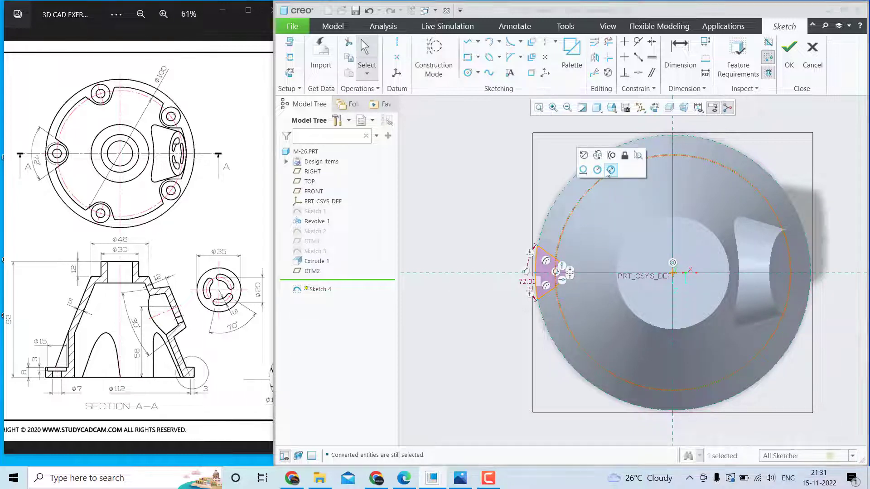
left_click(603, 172)
type("100")
key("Return")
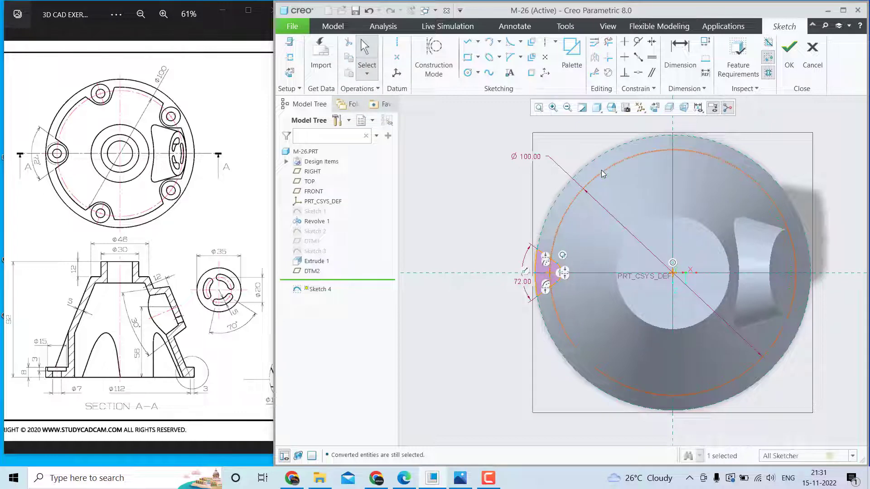
Dimension the radius of the lug profile's inner arc, set it to 8 mm, and finish the sketch.
scroll(552, 272, "down", 2)
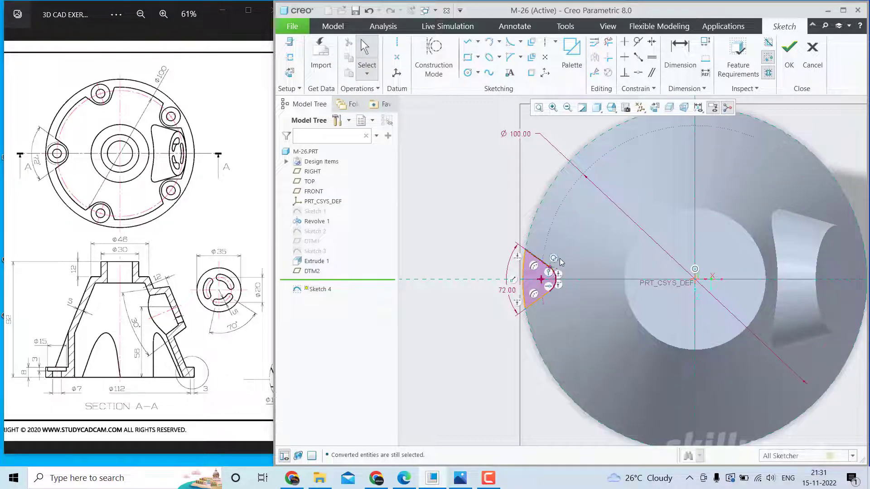
scroll(549, 283, "down", 2)
scroll(546, 286, "up", 2)
scroll(546, 286, "down", 3)
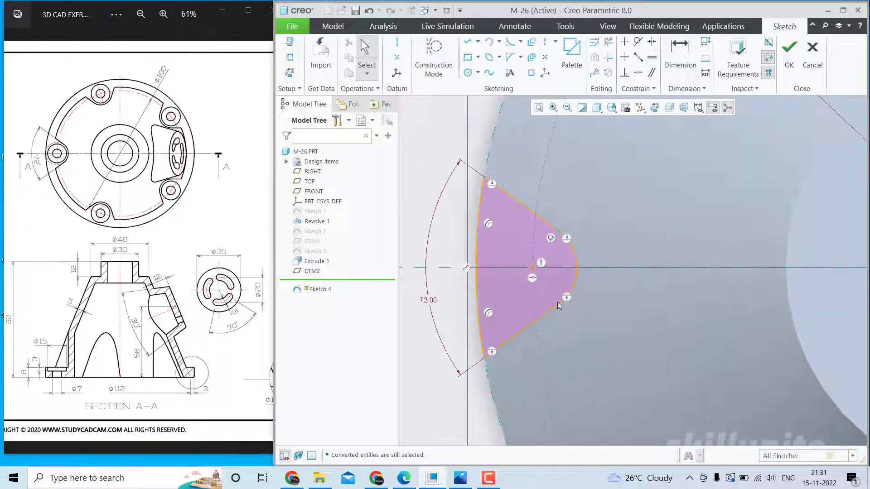
mouse_move(568, 299)
left_mouse_down()
mouse_move(590, 281)
mouse_move(562, 292)
left_mouse_up()
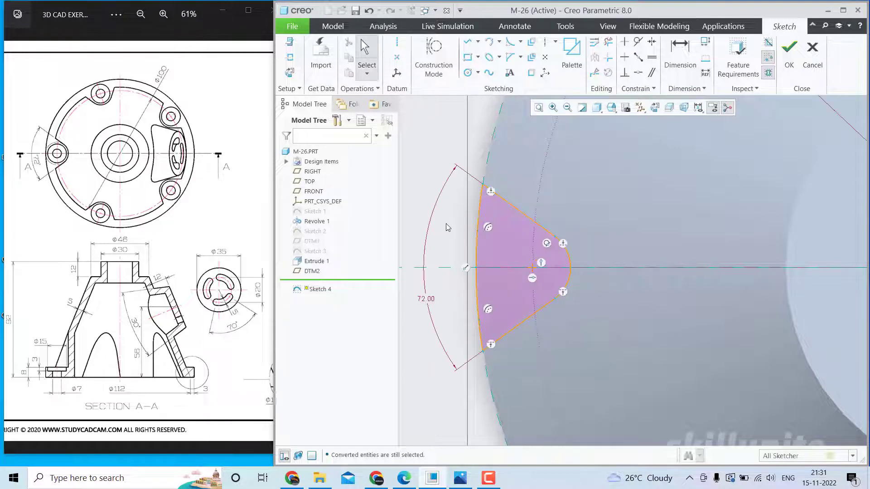
left_click(679, 54)
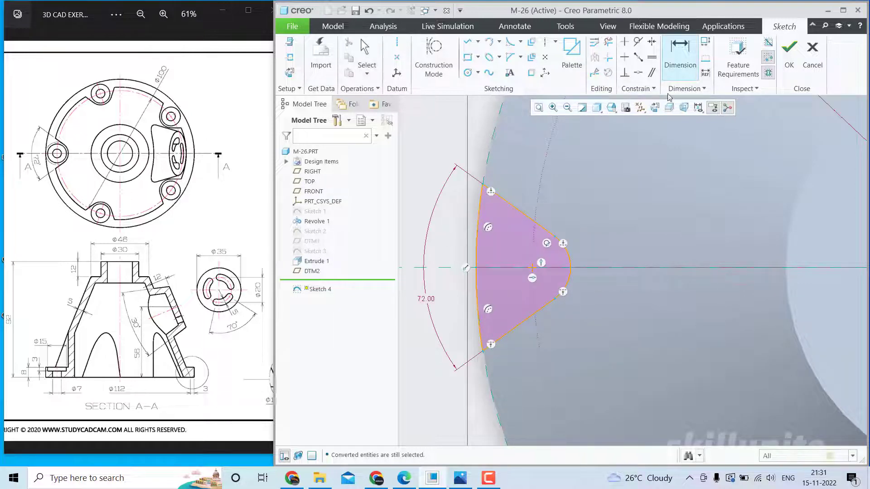
left_click(569, 281)
scroll(617, 300, "up", 2)
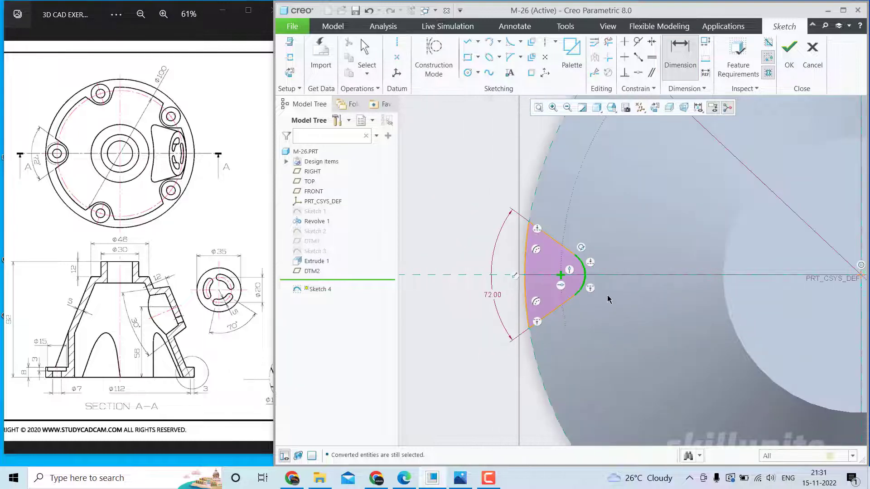
middle_click(607, 300)
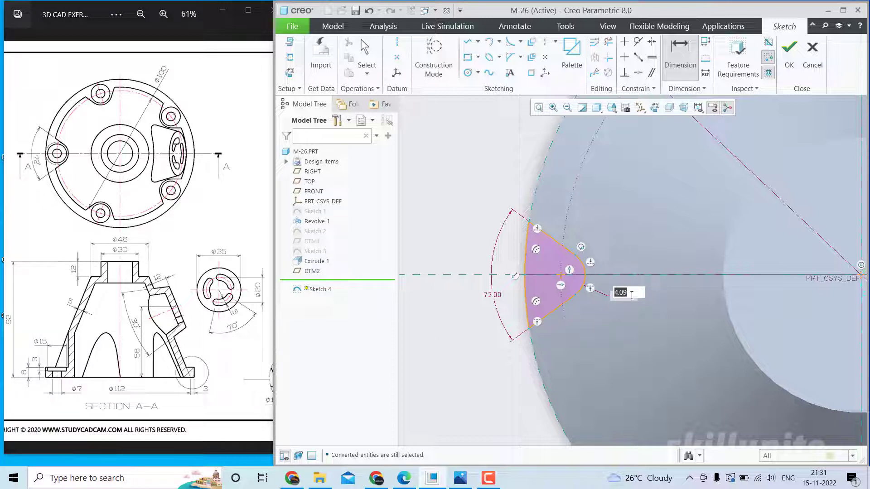
key("Return")
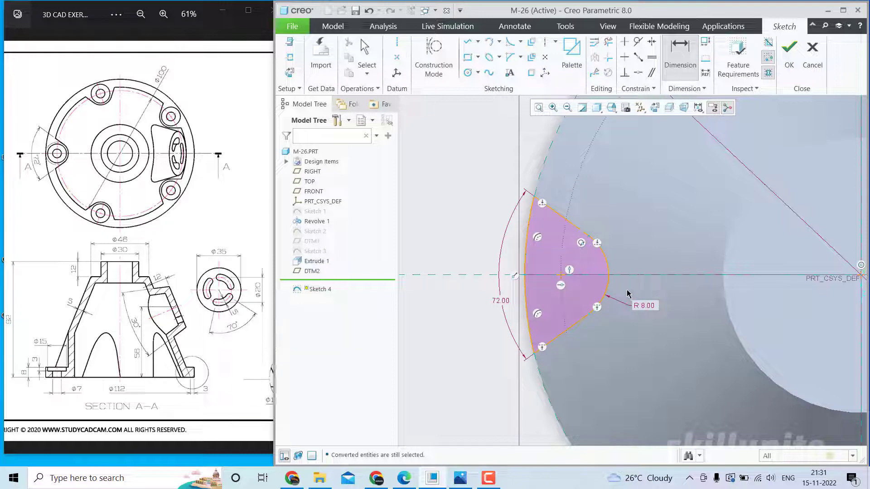
left_click(789, 47)
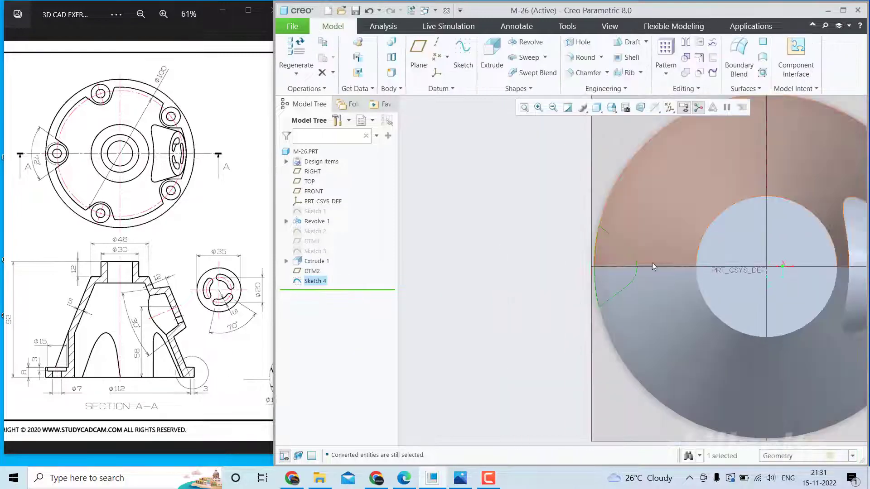
Extrude the lug profile upward as a material-removing cut with Through All depth.
left_click(496, 47)
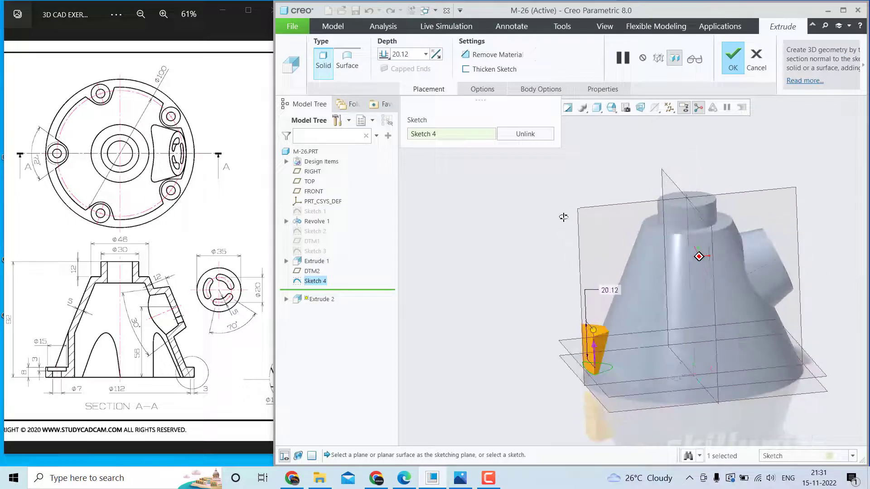
left_click(437, 55)
left_click(486, 55)
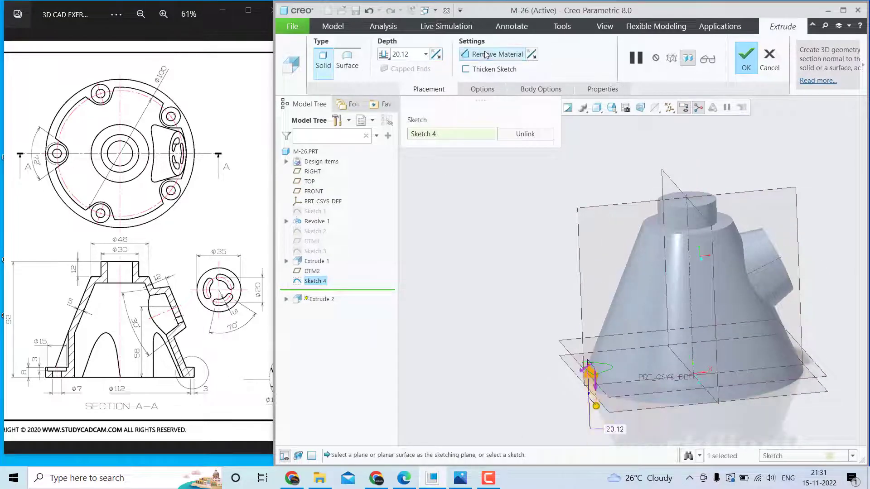
left_click(437, 55)
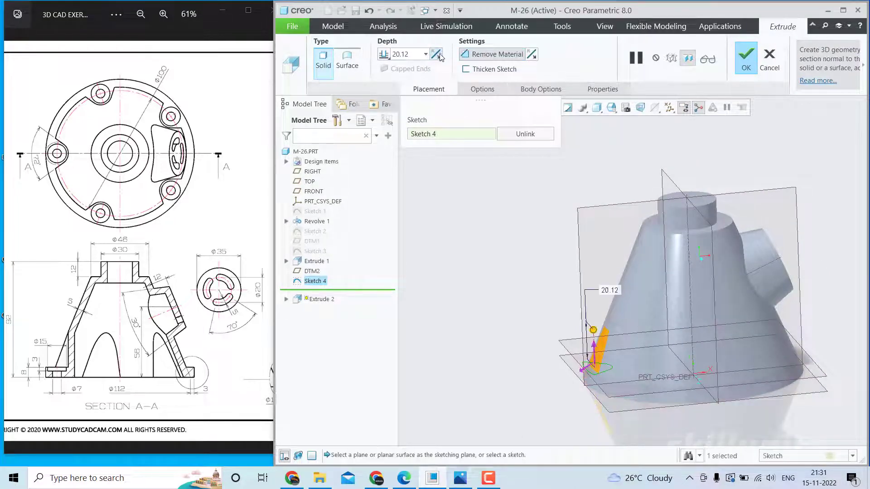
left_click(385, 55)
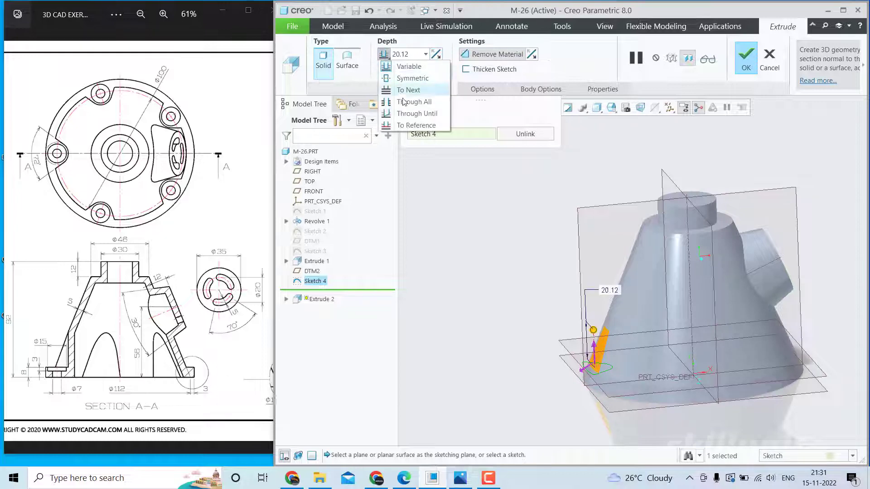
left_click(403, 99)
middle_click_drag(501, 249, 520, 264)
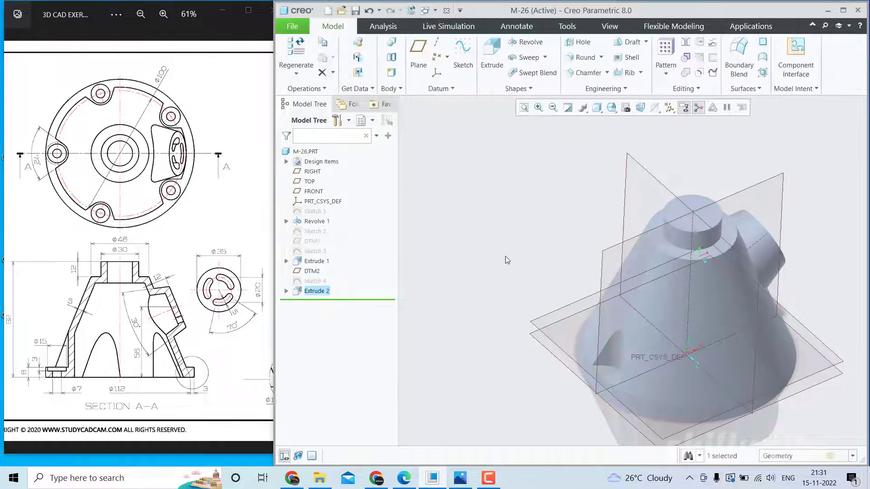
Examine the new cut at the cone's base and compare it with the 3D view on the reference drawing.
left_click(506, 260)
scroll(596, 417, "down", 5)
middle_click_drag(596, 417, 576, 385)
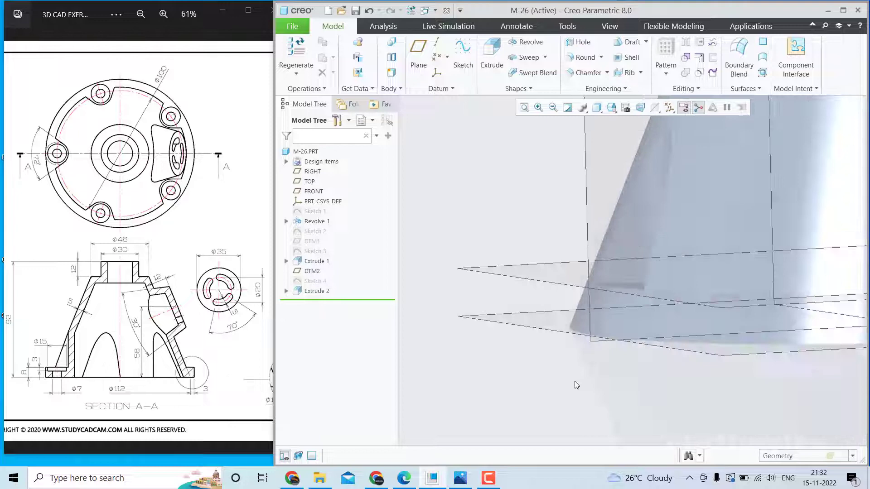
left_click(122, 352)
mouse_move(79, 340)
left_mouse_down()
mouse_move(192, 346)
mouse_move(125, 346)
left_mouse_up()
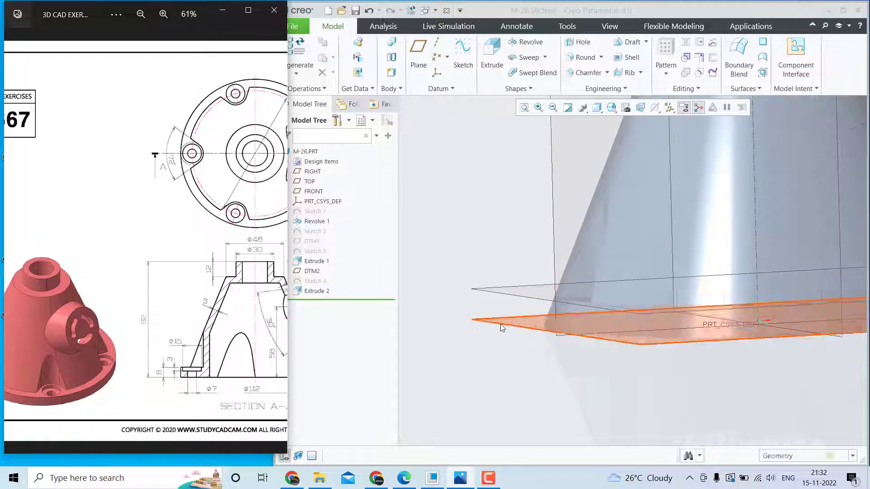
scroll(571, 333, "up", 3)
mouse_move(569, 357)
middle_mouse_down()
mouse_move(552, 326)
mouse_move(584, 367)
mouse_move(586, 408)
mouse_move(566, 367)
middle_mouse_up()
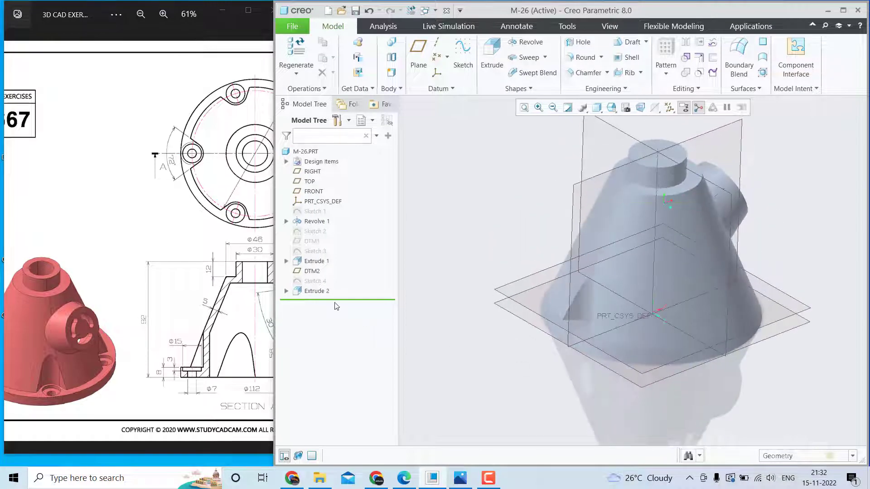
Hide datum plane DTM2 and bring the top and section views of the reference drawing back into view.
left_click(315, 271)
left_click(345, 244)
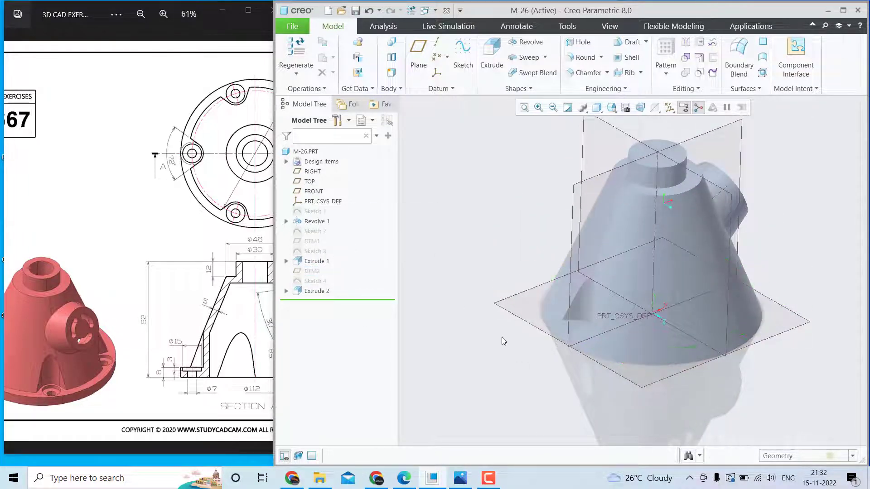
left_click(48, 349)
left_click_drag(48, 349, 10, 349)
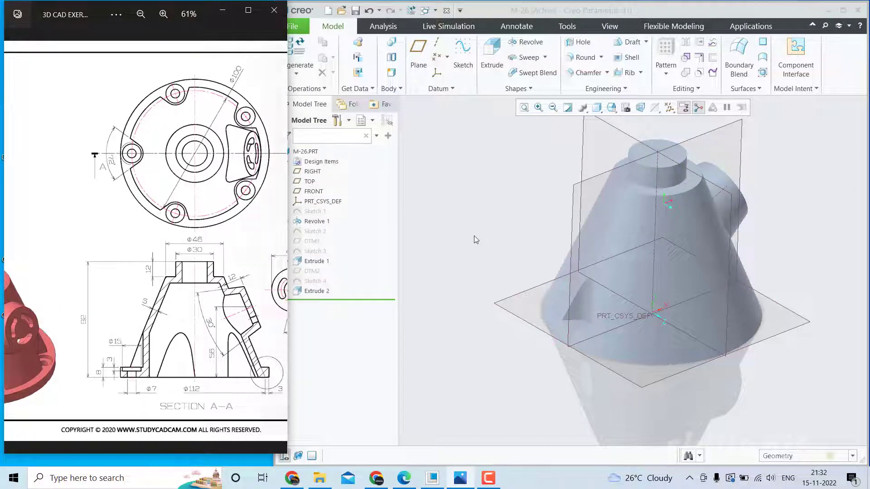
Pattern the lug cut around the housing's central vertical axis with 5 members spaced 72° apart.
left_click(330, 293)
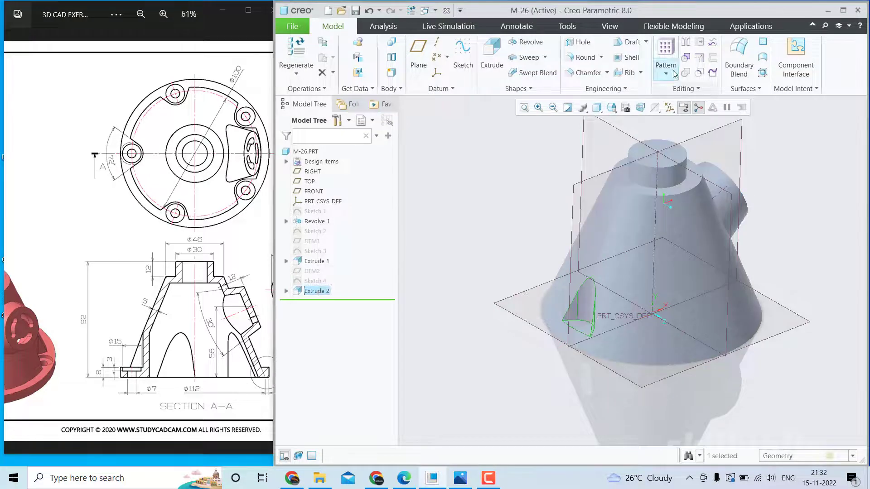
left_click(666, 50)
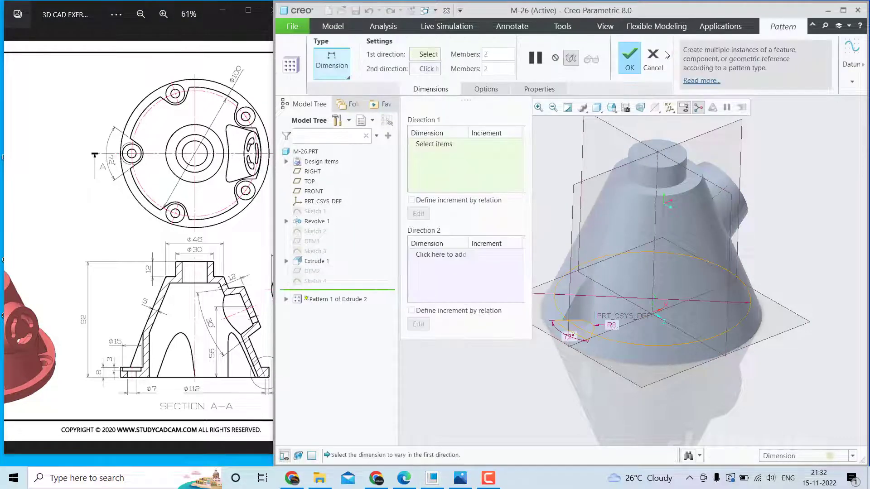
left_click(323, 70)
left_click(340, 107)
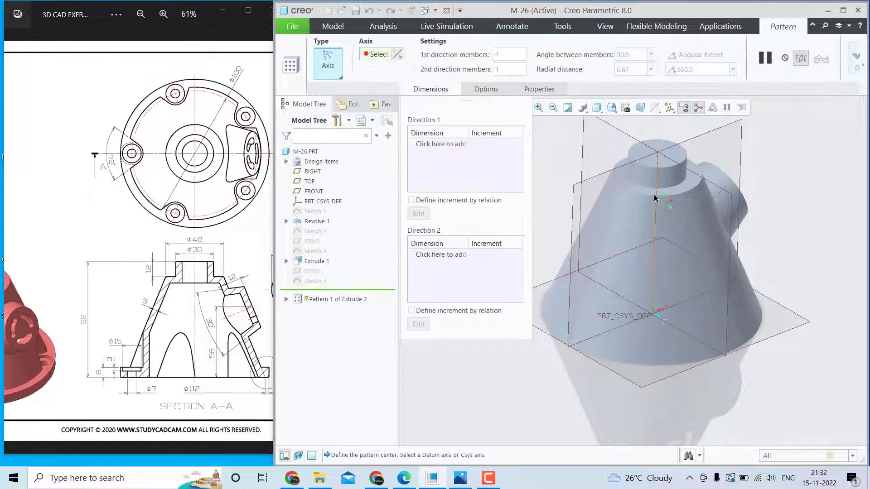
left_click(655, 198)
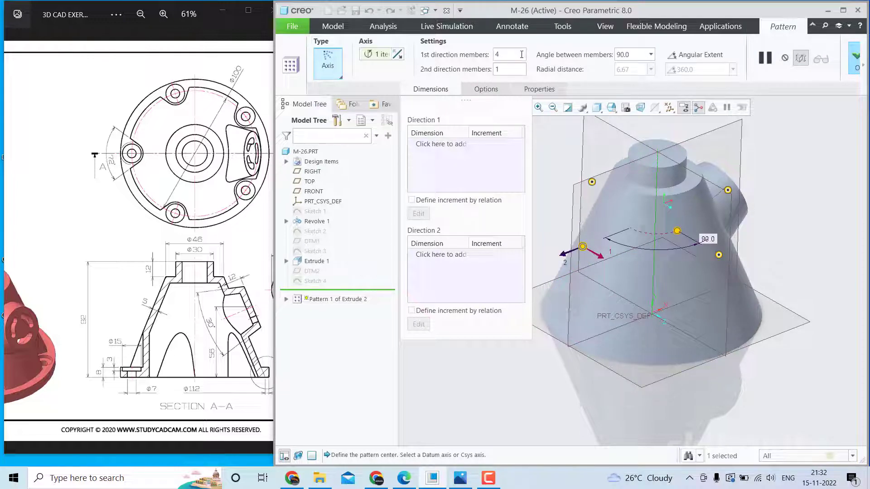
type("5")
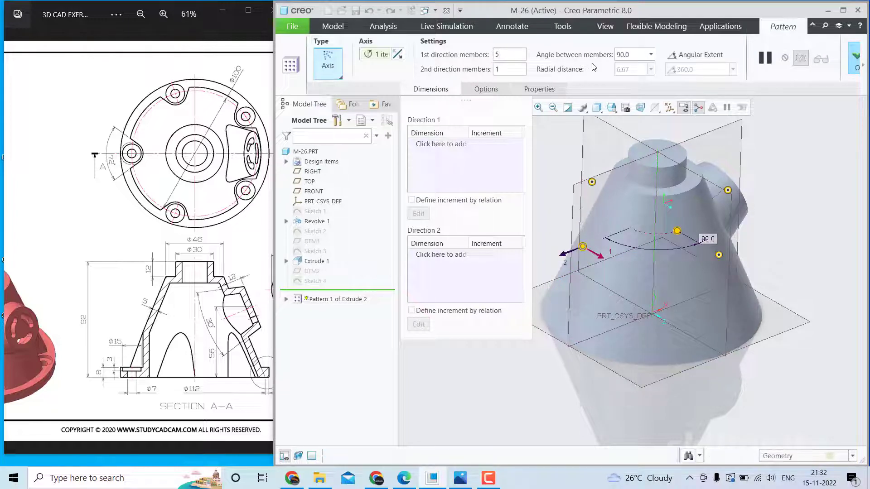
left_click(633, 55)
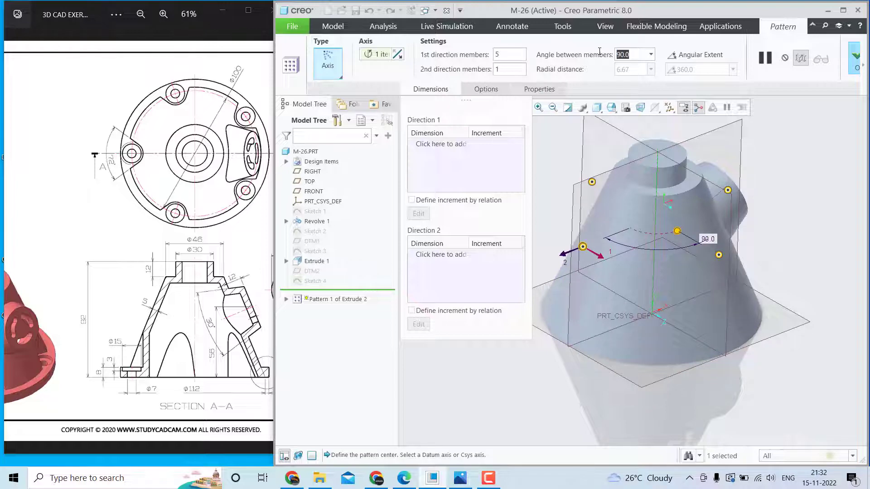
type("72")
key("Return")
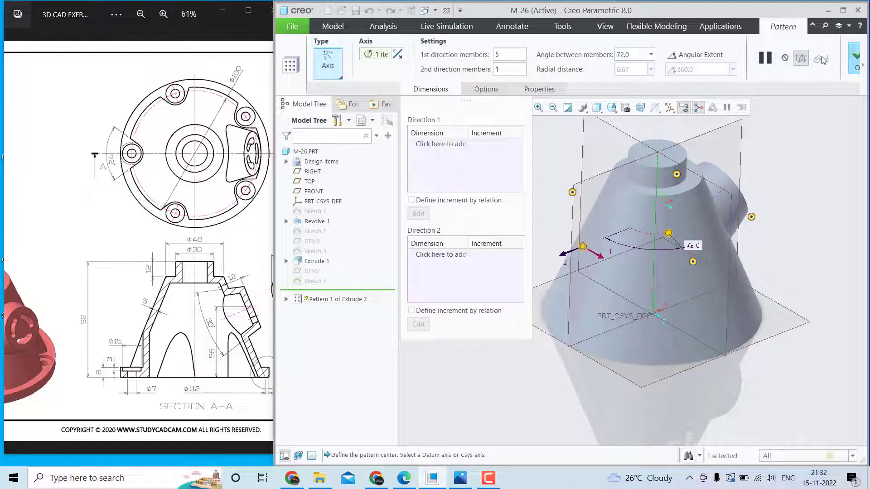
left_click(853, 63)
left_click(798, 219)
middle_click_drag(798, 219, 777, 248)
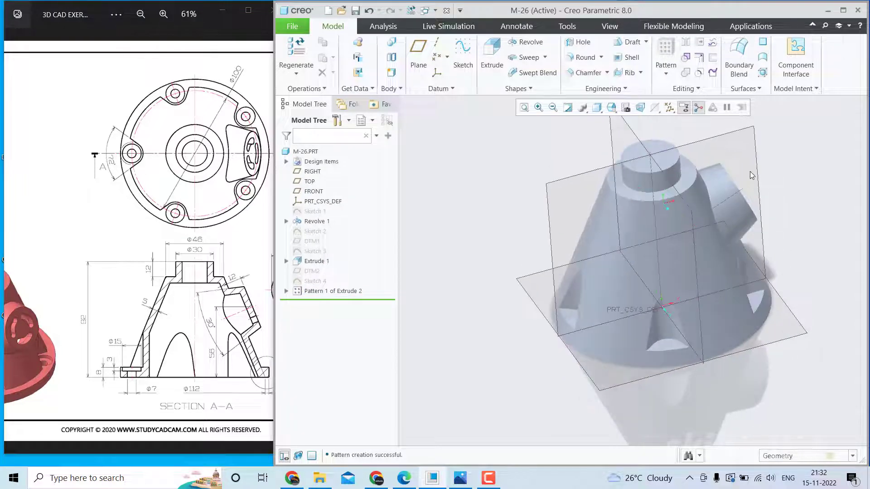
Shell the body to a 5 mm wall thickness, removing the flat bottom face of the base.
left_click(628, 57)
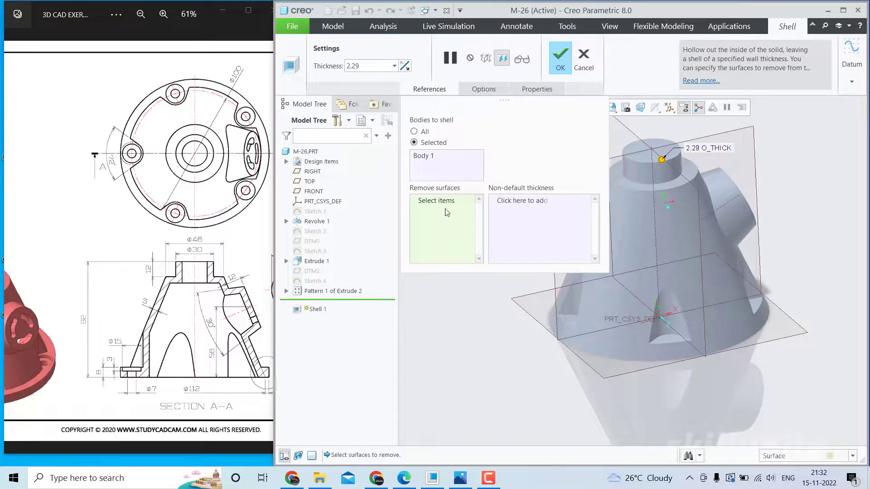
left_click(652, 152)
middle_click_drag(706, 368, 634, 342)
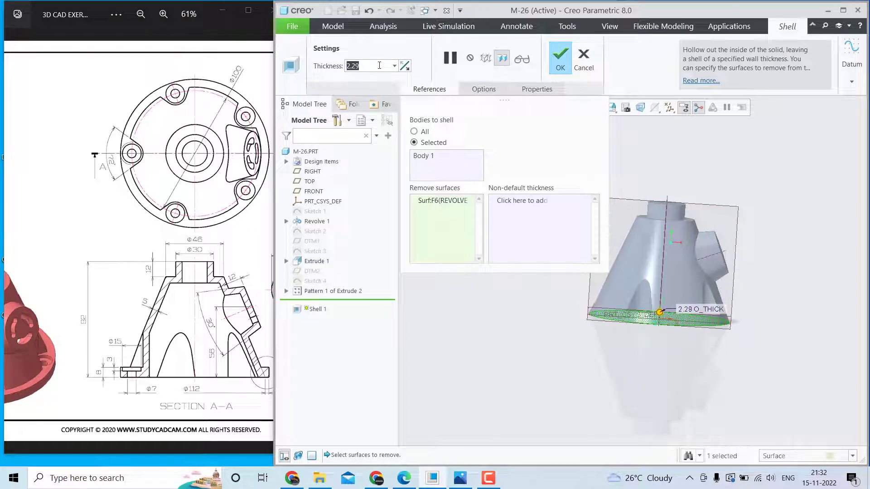
type("5")
key("Return")
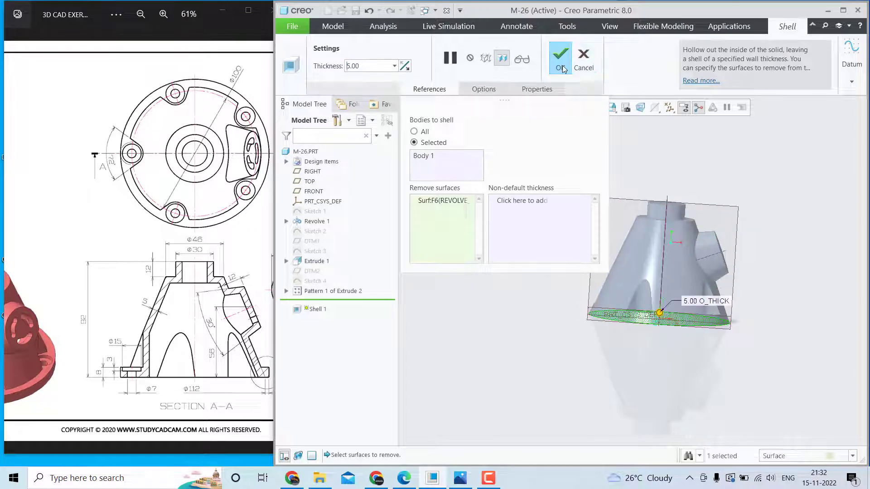
left_click(562, 69)
Preview a section through the FRONT plane to inspect the shelled walls, and discard the section.
middle_click_drag(542, 200, 421, 181)
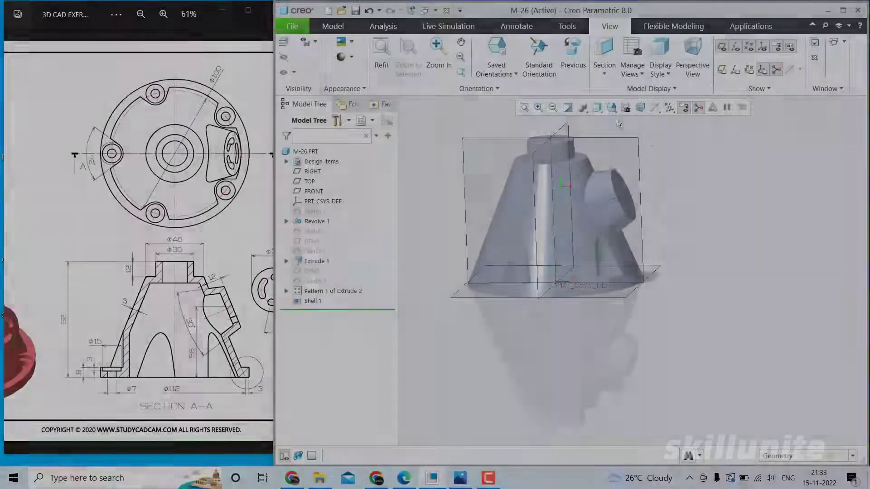
left_click(607, 63)
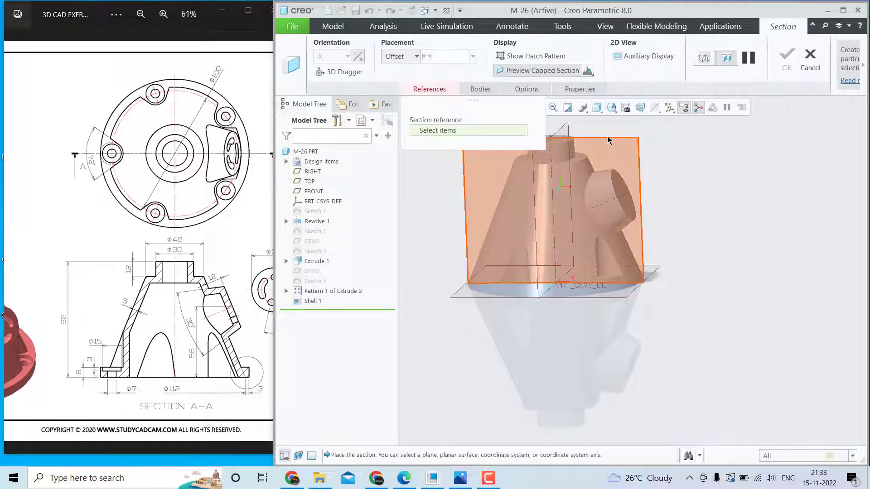
left_click(608, 141)
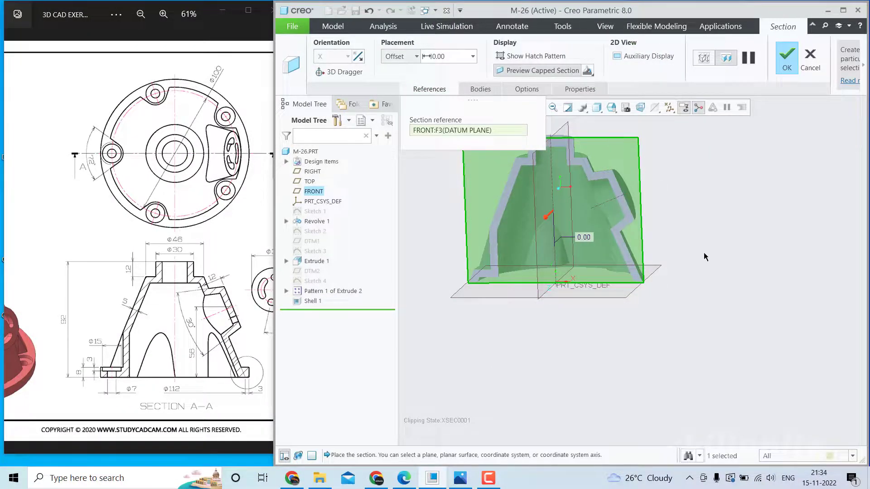
middle_click_drag(704, 257, 706, 246)
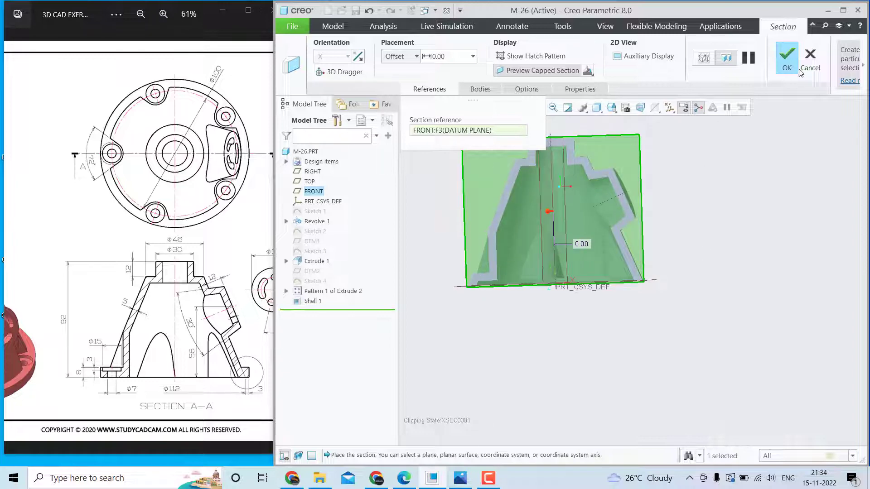
left_click(810, 59)
left_click(437, 260)
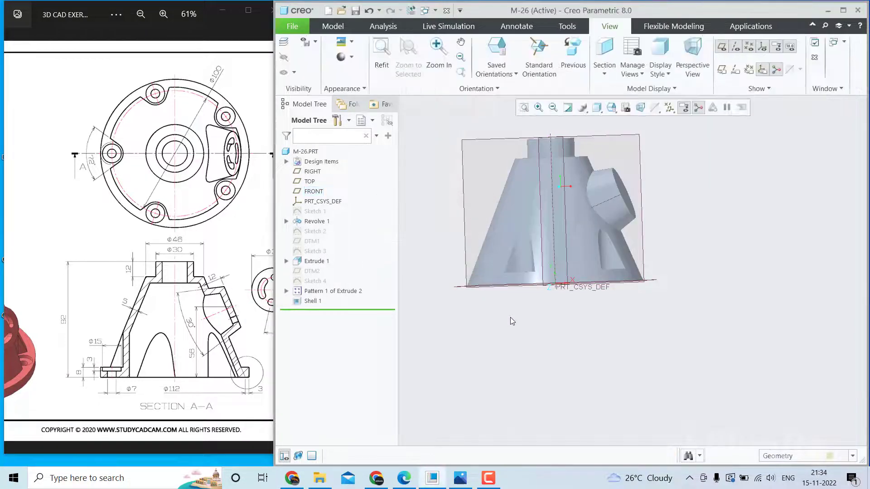
Sketch a closed four-sided profile on the FRONT plane, outside the base rim and sharing its slanted edge.
middle_click_drag(511, 320, 511, 324)
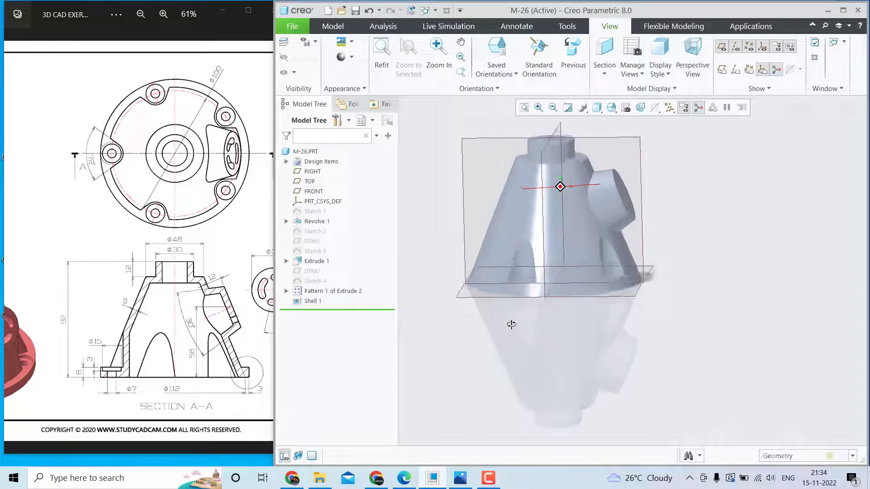
left_click(472, 142)
left_click(488, 96)
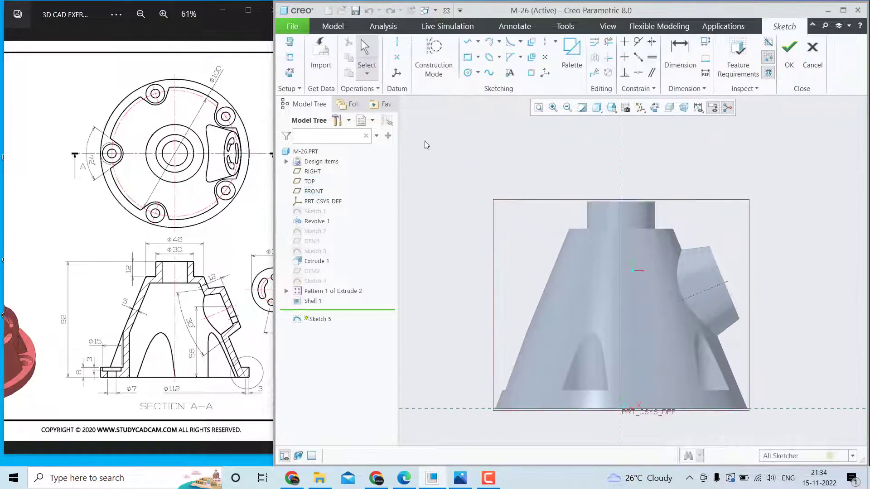
left_click(467, 42)
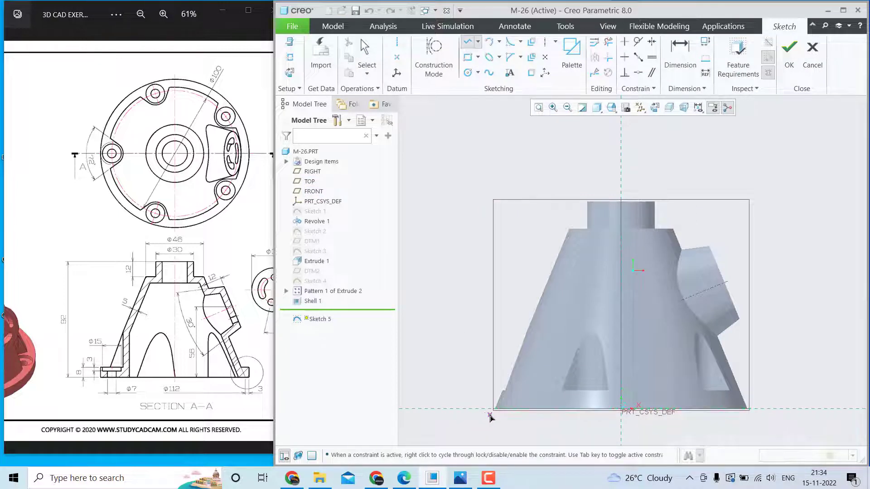
scroll(490, 415, "up", 3)
scroll(490, 416, "down", 6)
scroll(490, 416, "down", 1)
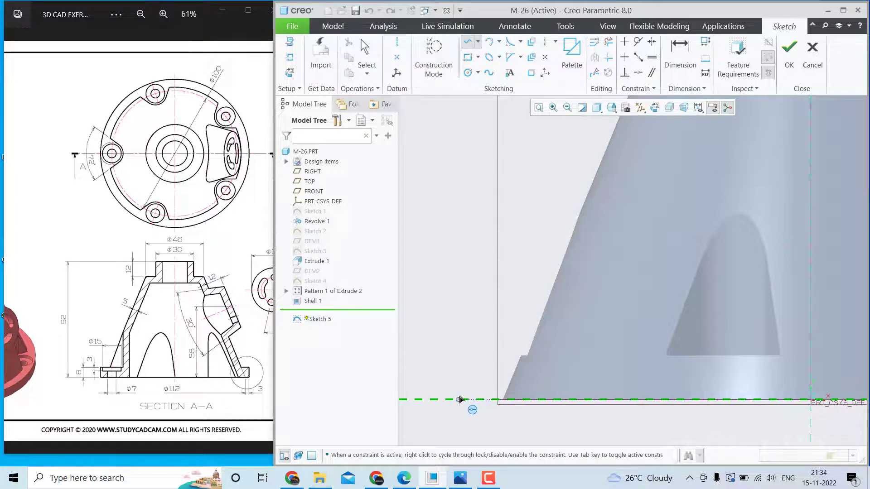
left_click(468, 399)
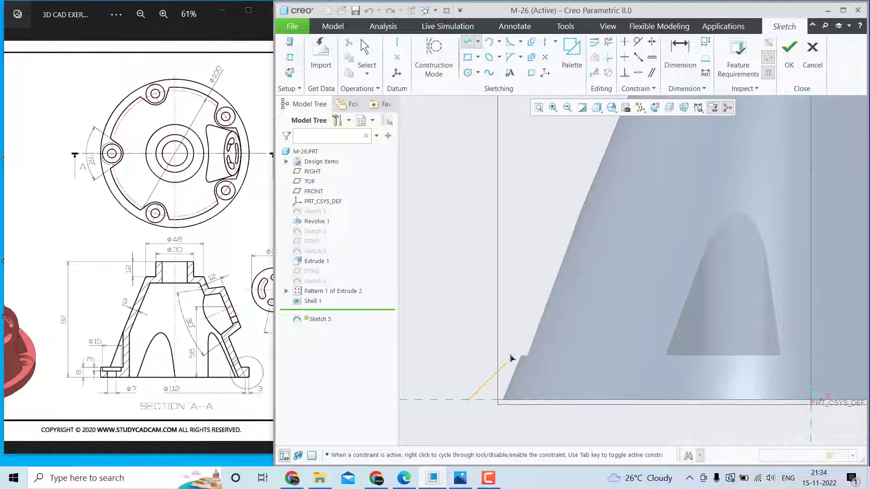
left_click(492, 358)
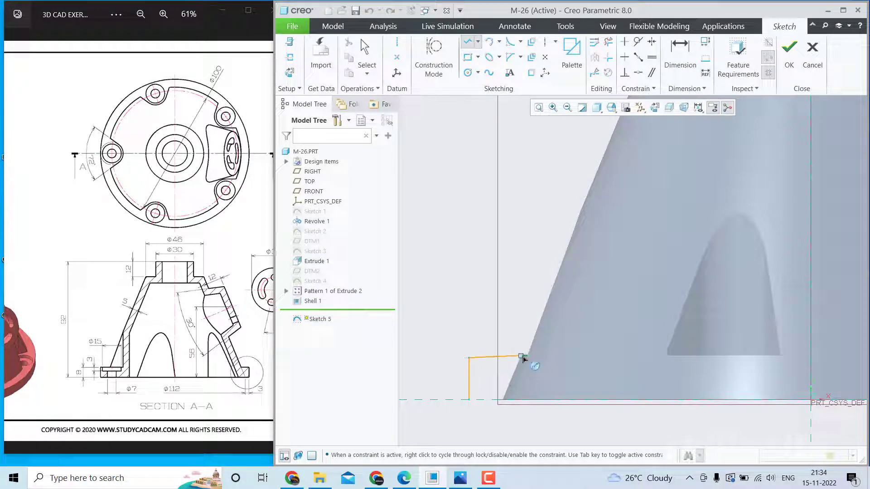
left_click(503, 400)
left_click(469, 390)
middle_click(471, 385)
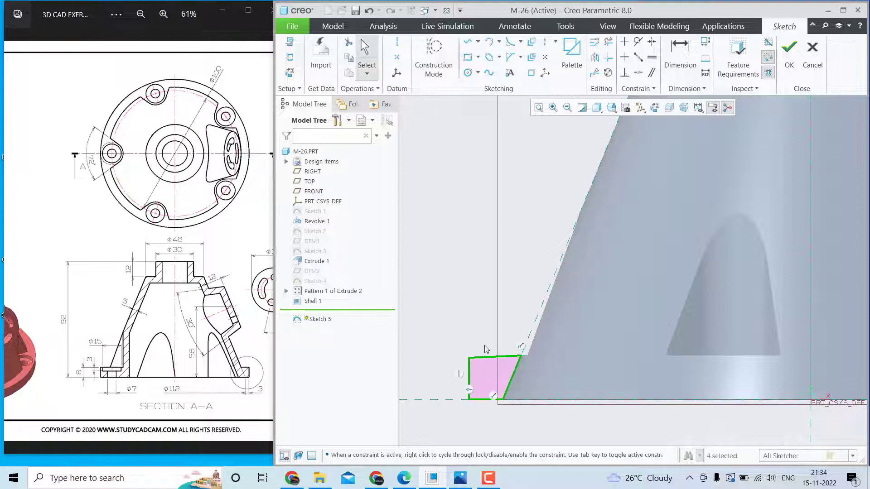
Make the rim profile's top line horizontal, set its bottom width to 3 mm and accept the sketch.
left_click(487, 294)
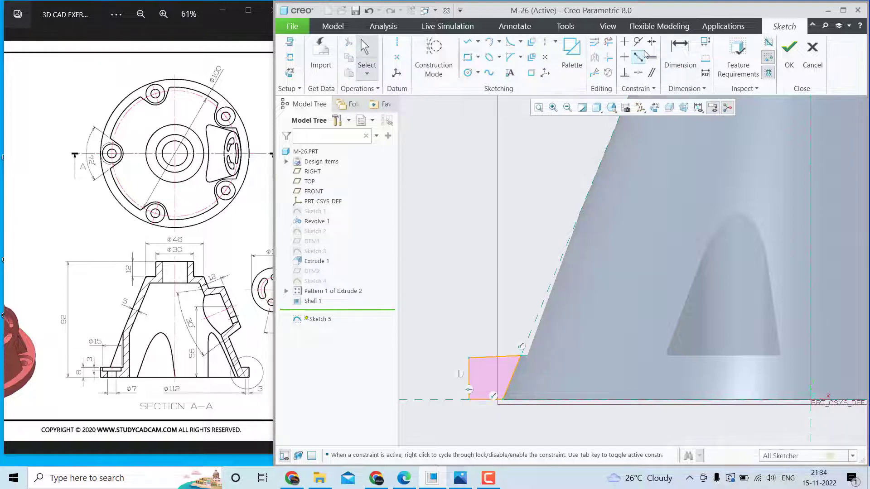
left_click(625, 59)
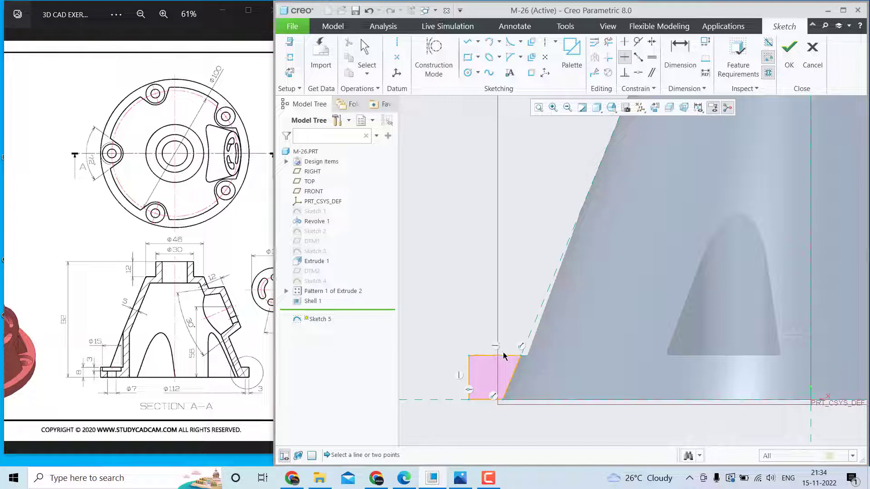
left_click(679, 52)
middle_click(446, 365)
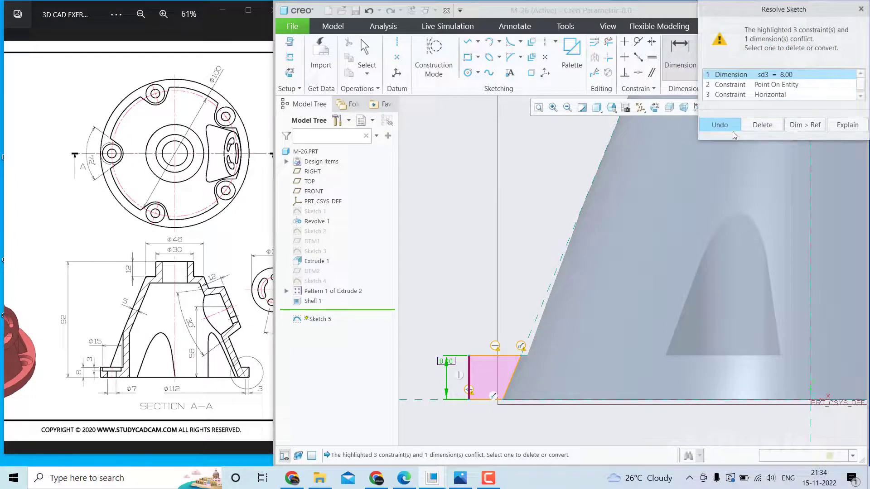
left_click(725, 123)
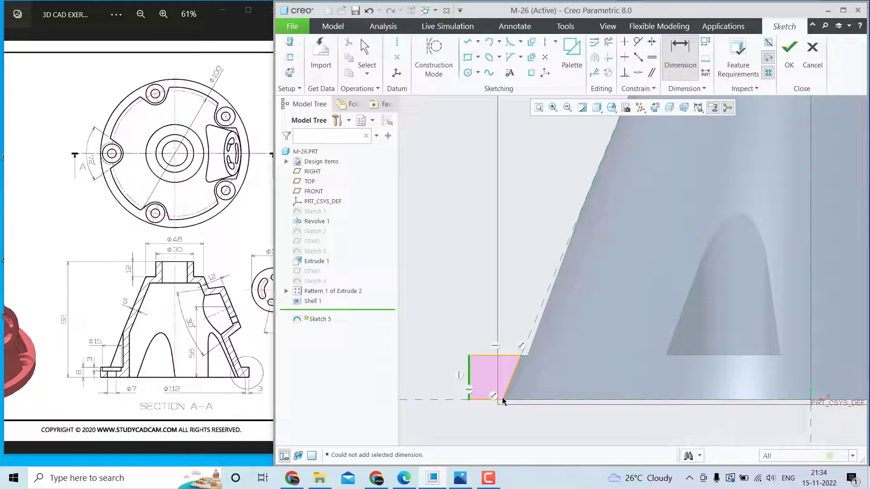
middle_click(486, 425)
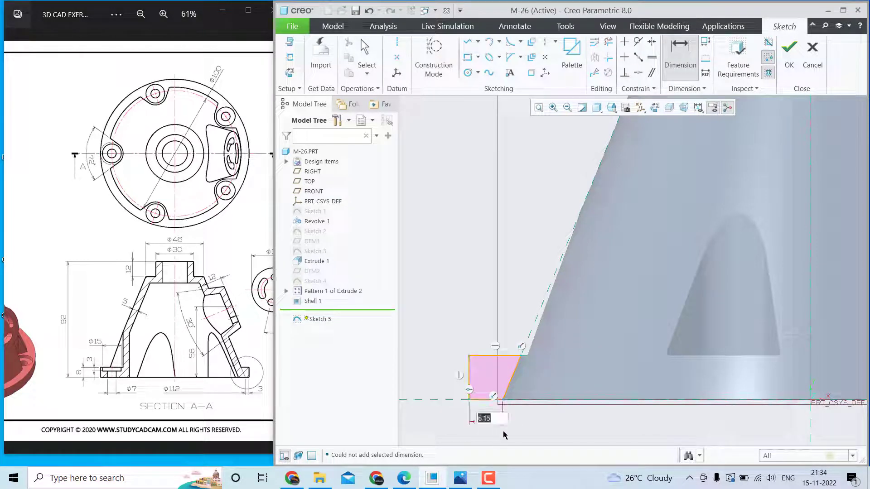
type("3")
key("Return")
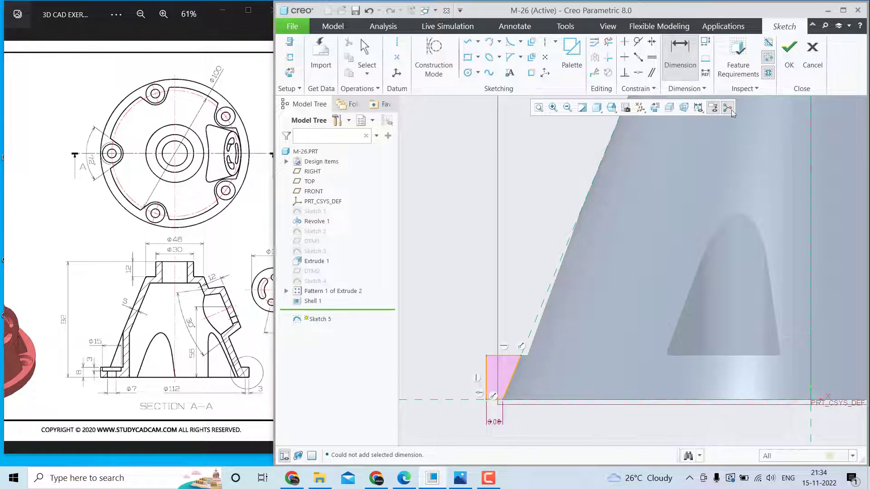
left_click(789, 50)
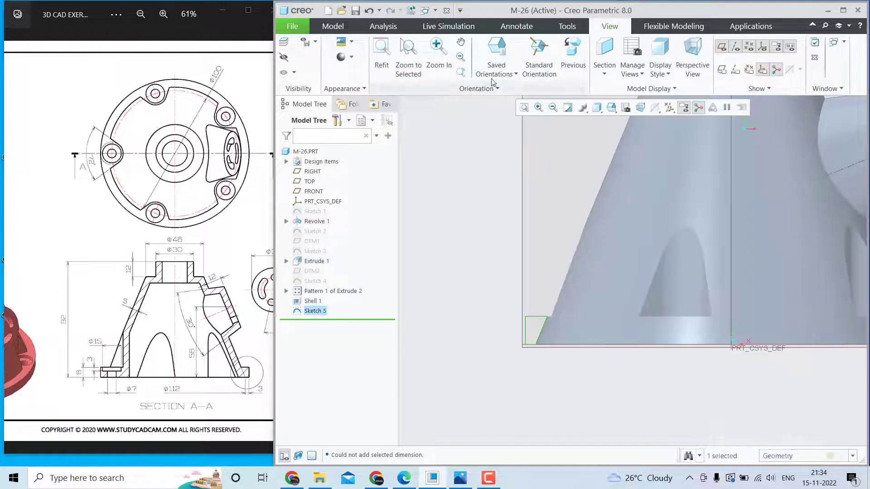
Revolve the rim profile 360° around the housing's central vertical axis as a solid.
left_click(333, 26)
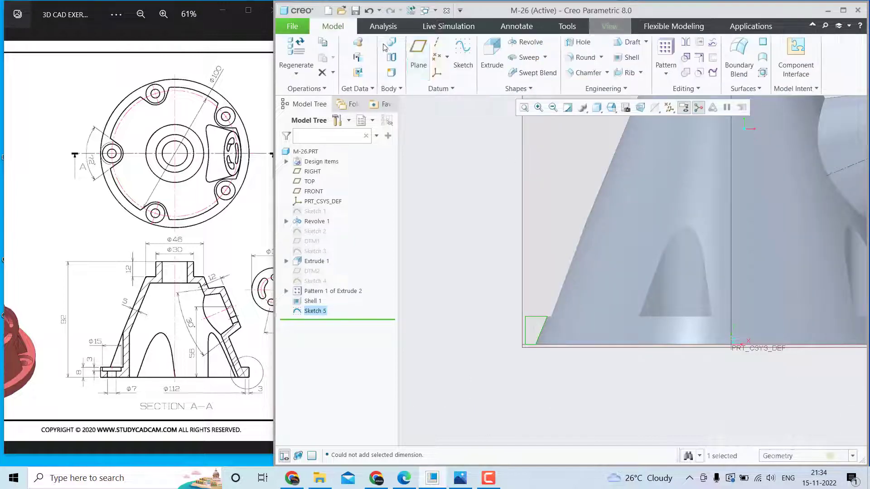
left_click(527, 46)
scroll(549, 272, "down", 3)
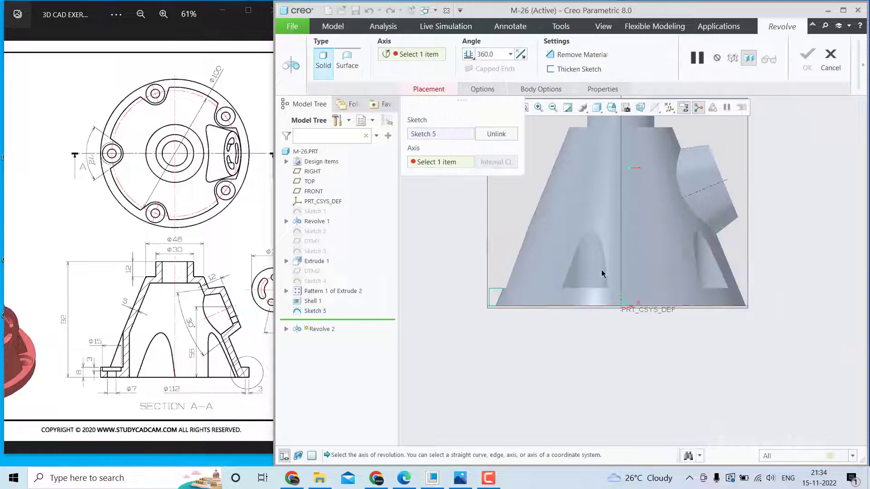
left_click(622, 293)
middle_click_drag(607, 340, 614, 254)
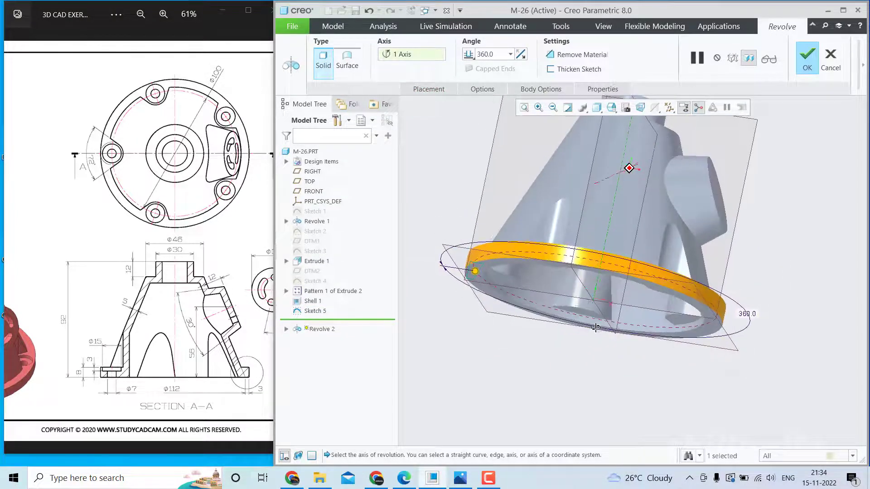
left_click(806, 58)
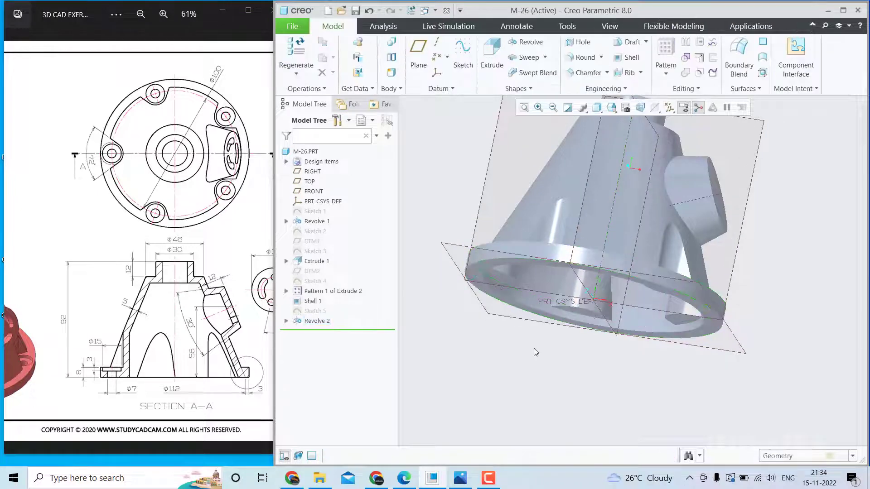
Inspect the base flange and wall profile in a temporary section at the FRONT plane, and cancel the section.
middle_click_drag(594, 413, 527, 360)
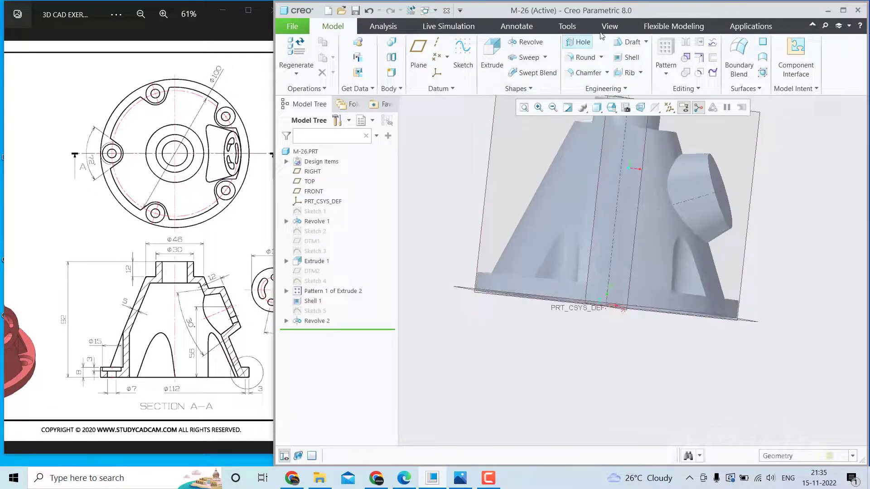
left_click(610, 26)
left_click(604, 48)
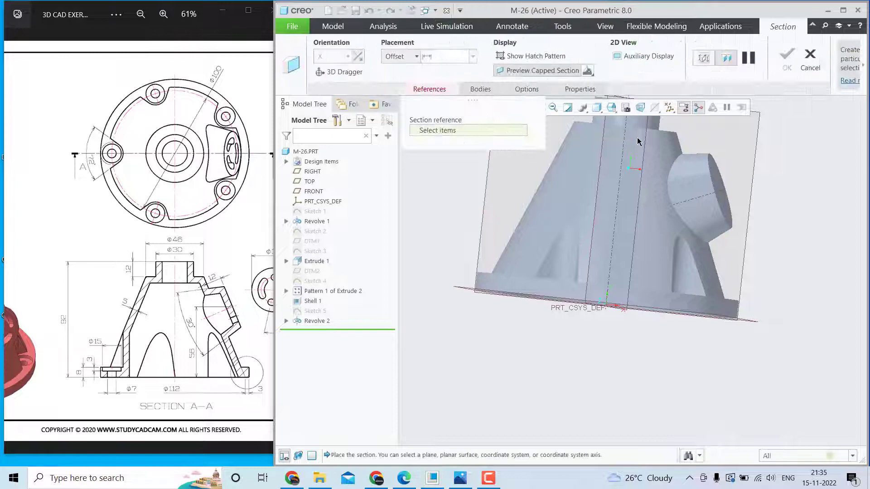
left_click(756, 146)
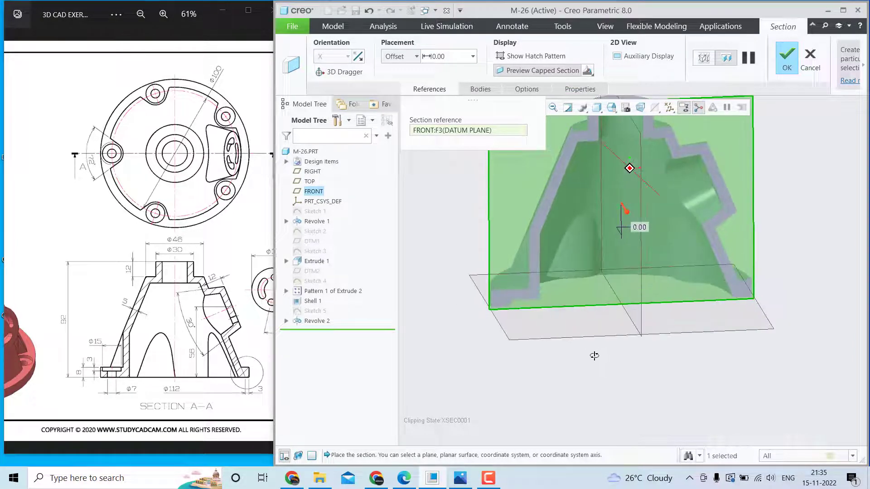
mouse_move(593, 347)
middle_mouse_down()
mouse_move(589, 317)
mouse_move(583, 334)
middle_mouse_up()
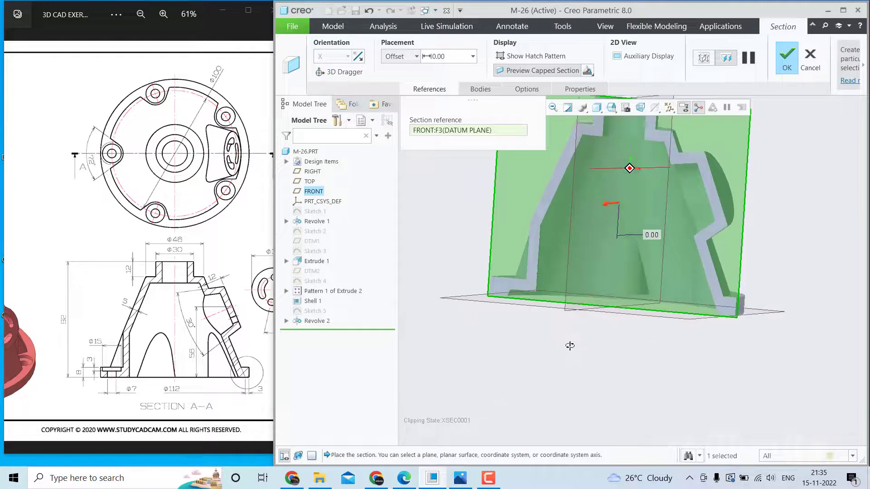
middle_click_drag(569, 327, 573, 332)
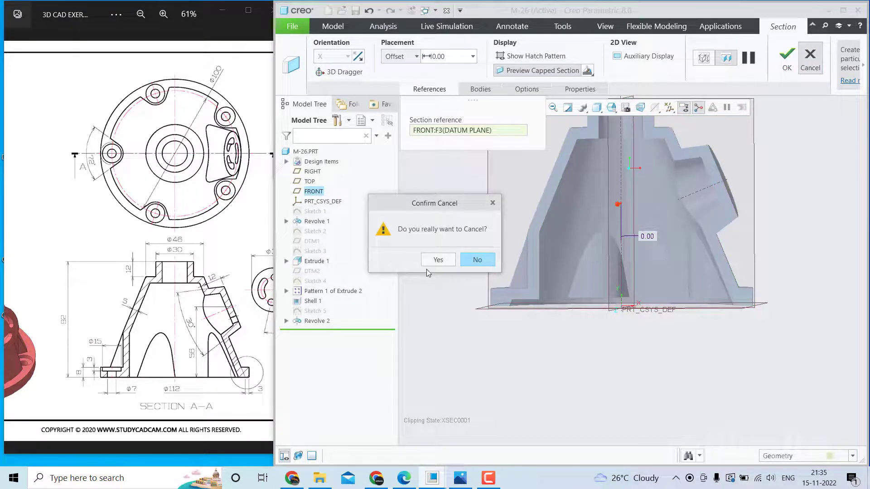
left_click(434, 260)
Start a sketch on the inner lug face and project the lug's arc, its two straight side edges and the flange's outer edge.
middle_click_drag(521, 360, 507, 327)
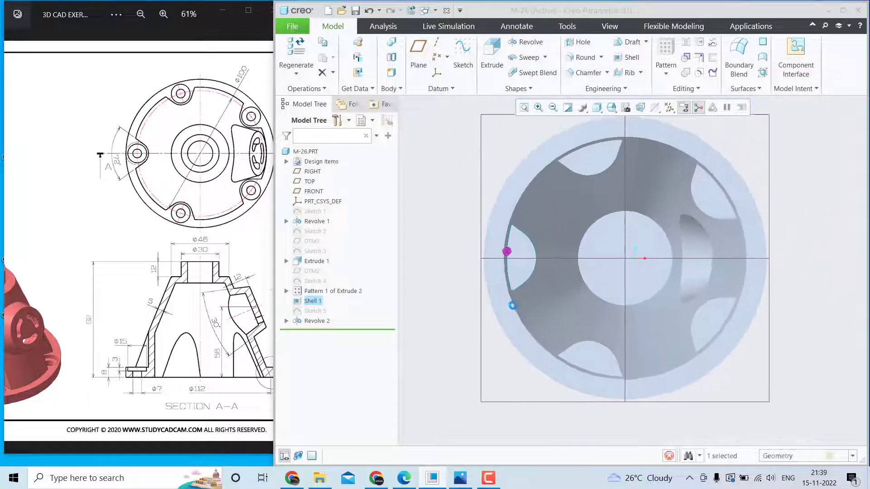
scroll(461, 217, "down", 2)
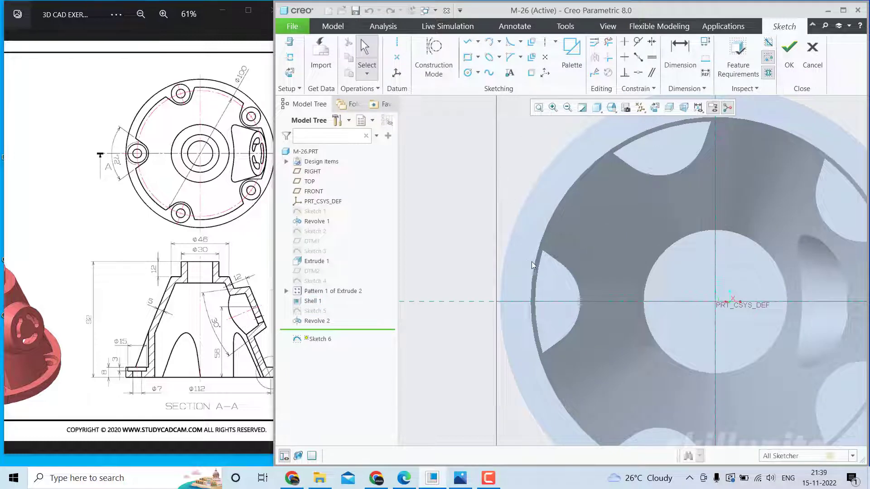
mouse_move(532, 262)
middle_mouse_down()
mouse_move(687, 378)
mouse_move(619, 275)
middle_mouse_up()
left_click(652, 111)
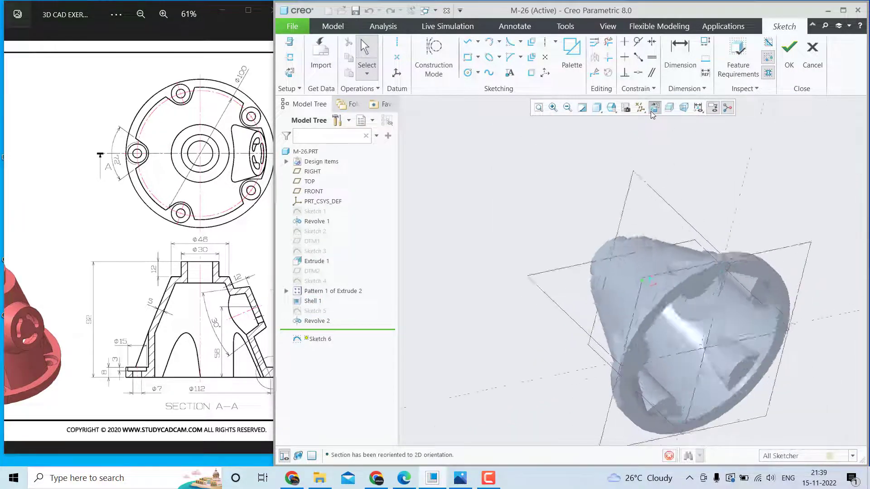
left_click(532, 73)
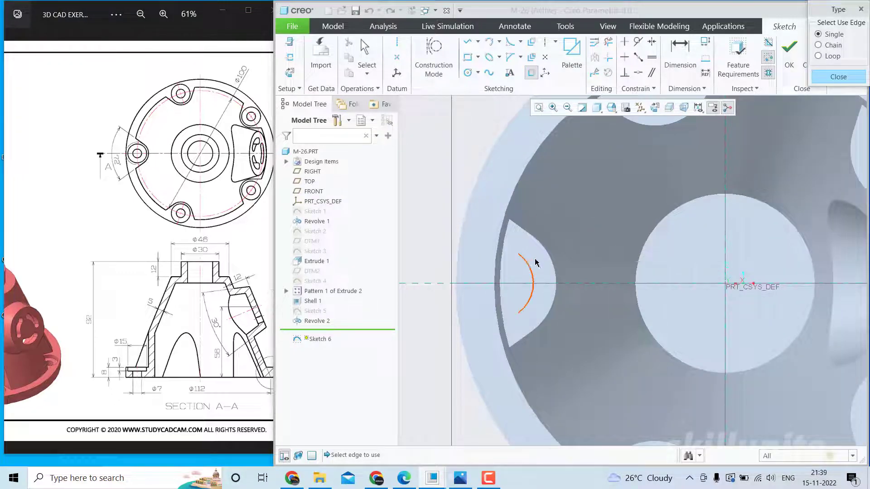
left_click(550, 265)
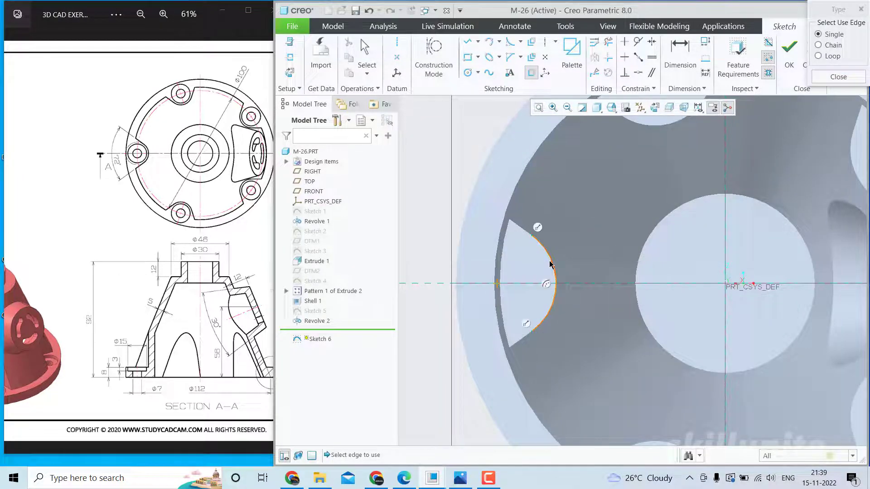
left_click(517, 341)
left_click(524, 235)
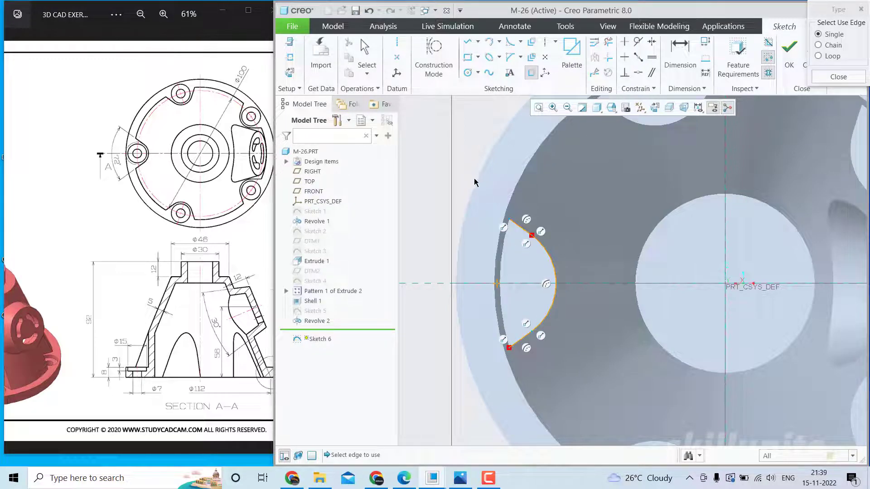
left_click(457, 312)
middle_click(496, 297)
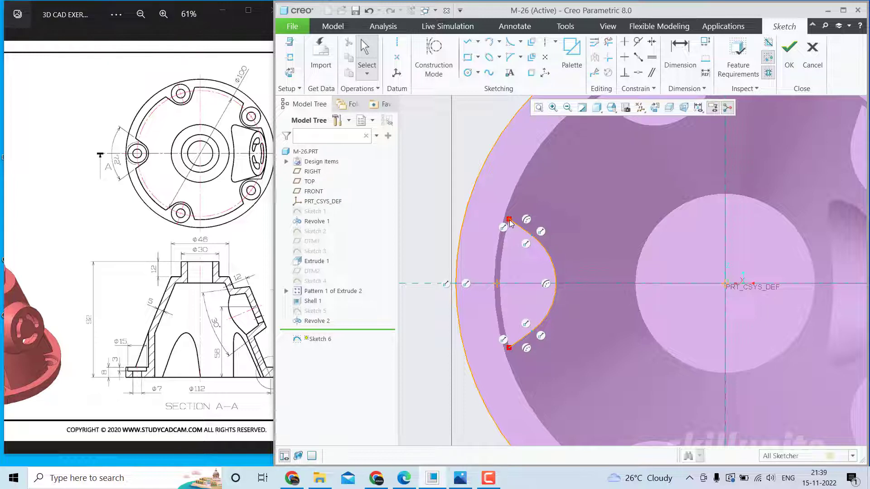
Draw two lines extending the lug's straight side edges outward to the projected flange outer edge.
left_click(468, 42)
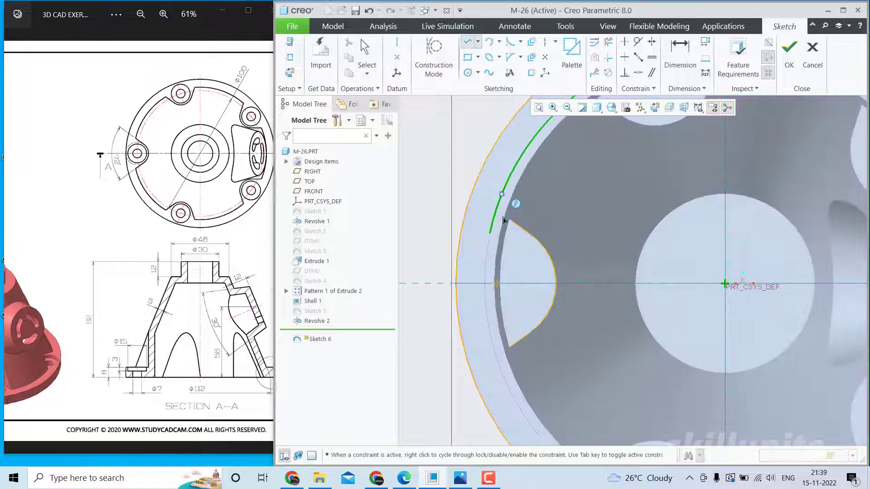
left_click(471, 193)
left_click(508, 221)
middle_click(508, 223)
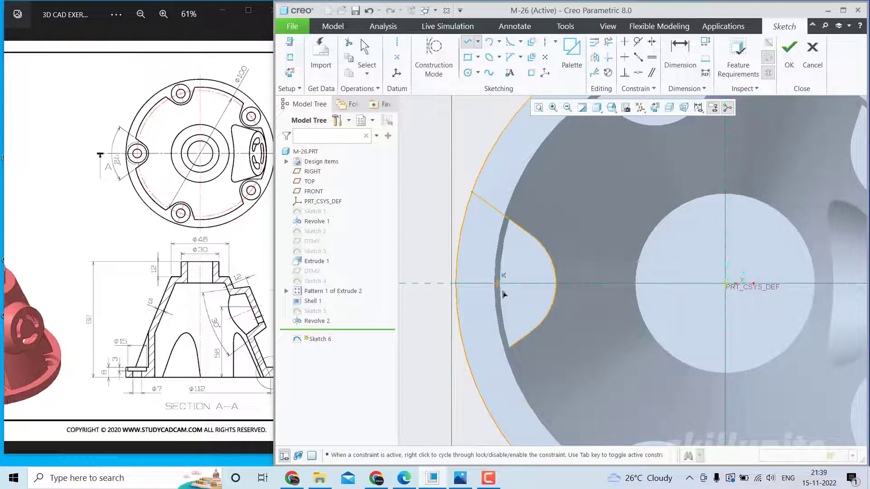
left_click(509, 349)
left_click(472, 375)
middle_click(474, 376)
middle_click(552, 308)
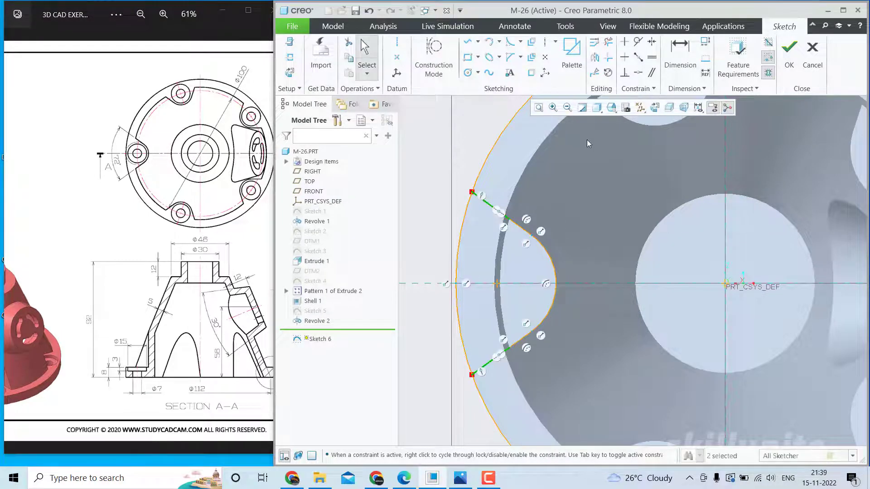
Trim the projected outer edge to the arc between the two lines, delete the leftover arc and accept the sketch.
left_click(608, 42)
left_click(504, 138)
left_click(480, 395)
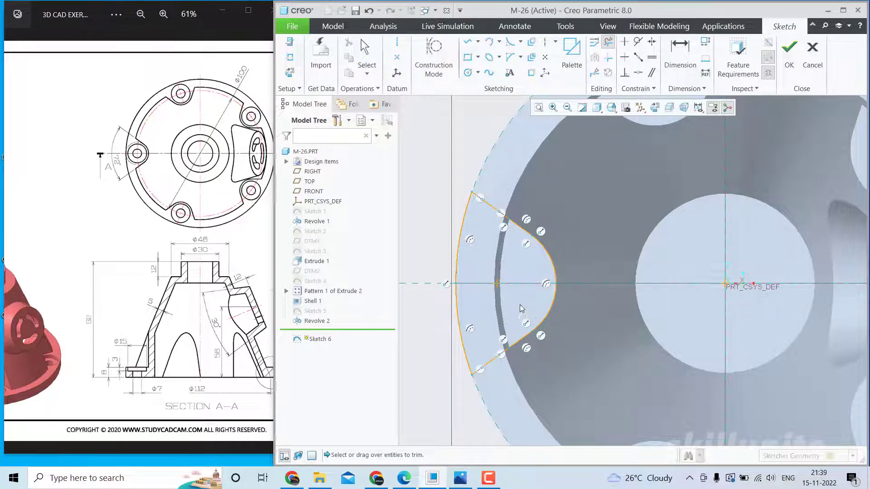
scroll(519, 304, "up", 4)
left_click(650, 398)
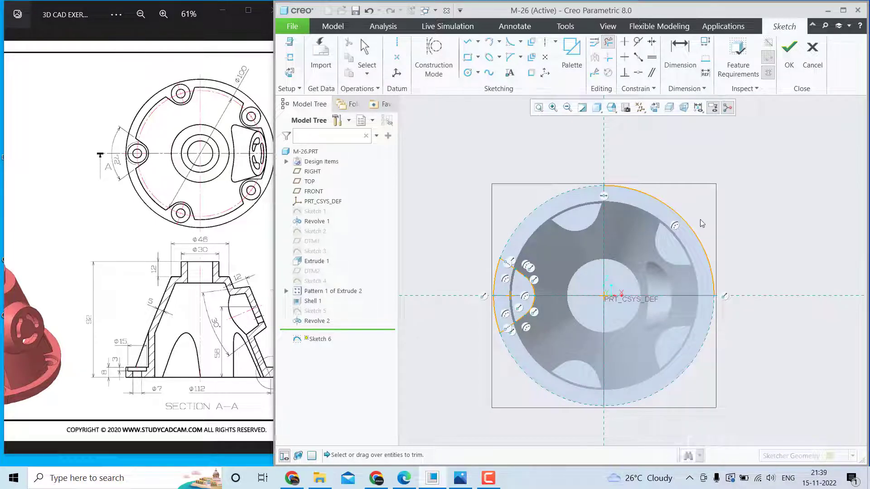
middle_click(693, 237)
left_click(695, 238)
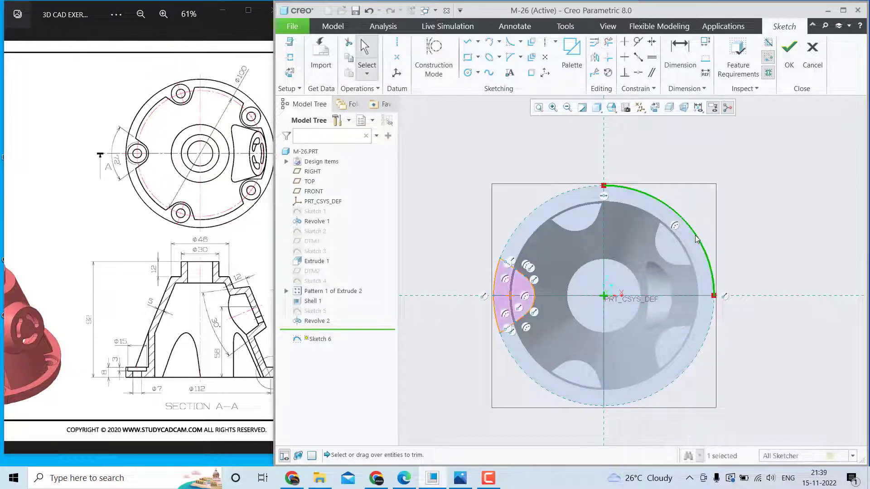
key("Delete")
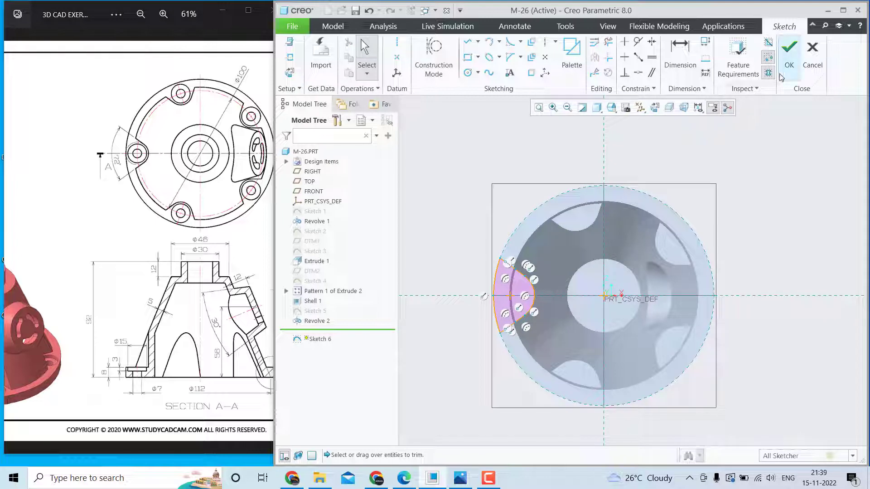
left_click(789, 50)
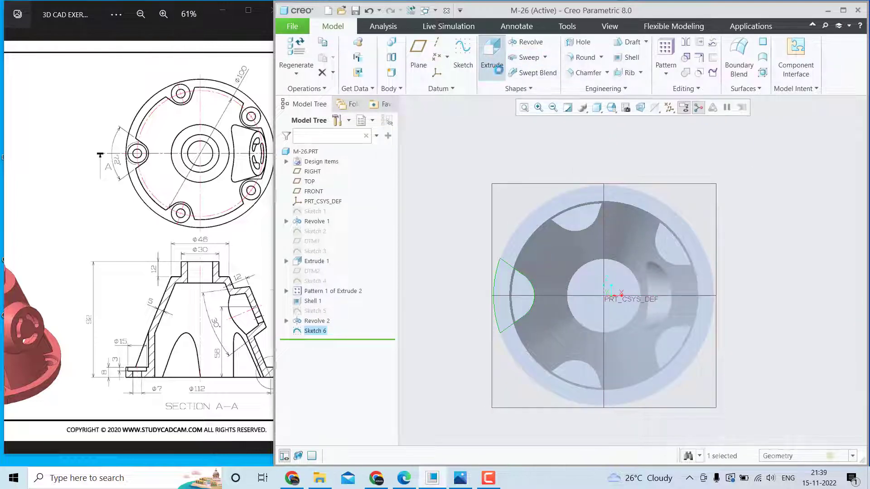
Extrude the closed lug profile as a solid, using To Reference depth up to the base flange's bottom ring face.
left_click(492, 52)
middle_click_drag(551, 316, 552, 371)
scroll(553, 371, "down", 3)
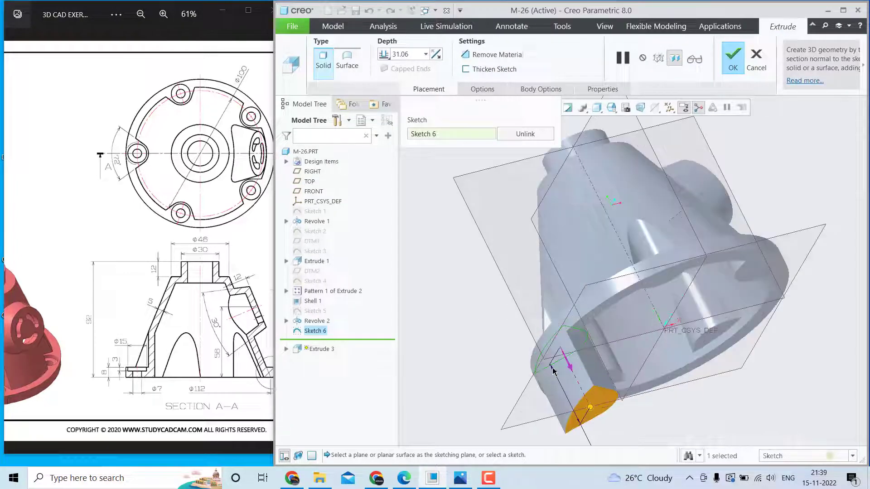
left_click(385, 54)
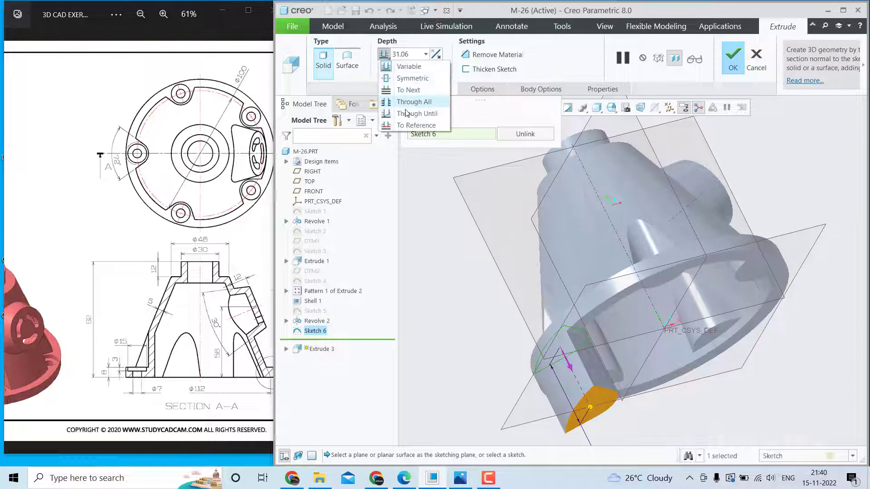
left_click(405, 128)
left_click(603, 305)
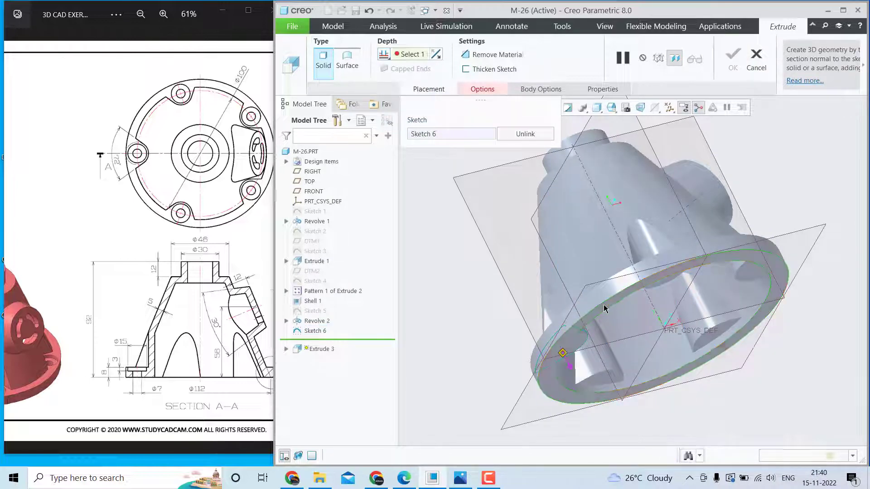
left_click(730, 63)
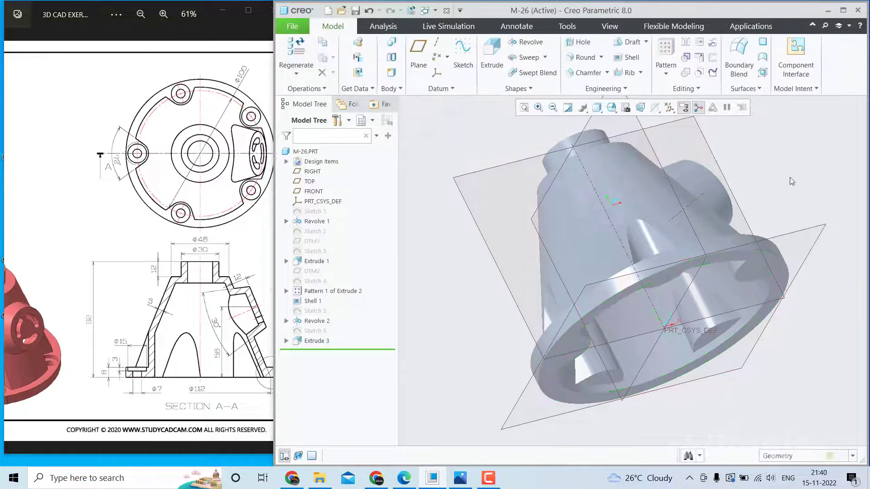
Inspect the filled lug and wall profile in a temporary section at the FRONT plane, and cancel the section.
middle_click_drag(790, 178, 770, 213)
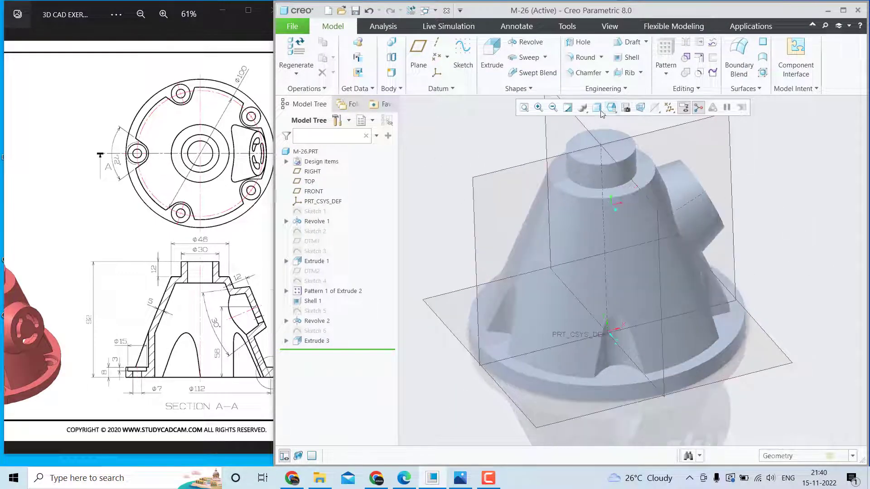
left_click(610, 26)
left_click(612, 58)
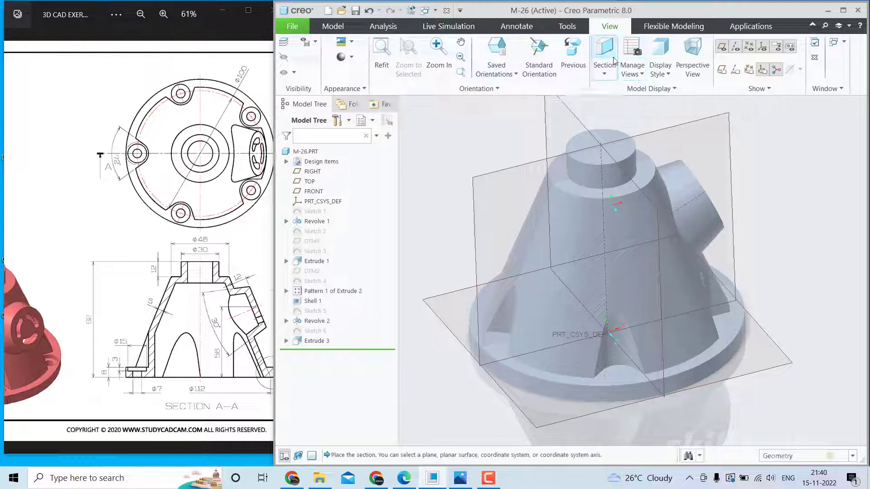
left_click(642, 135)
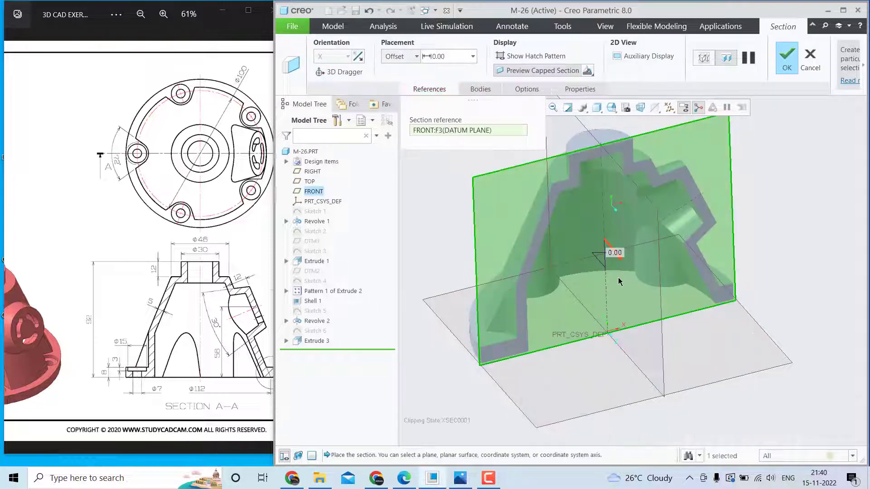
middle_click_drag(619, 281, 721, 155)
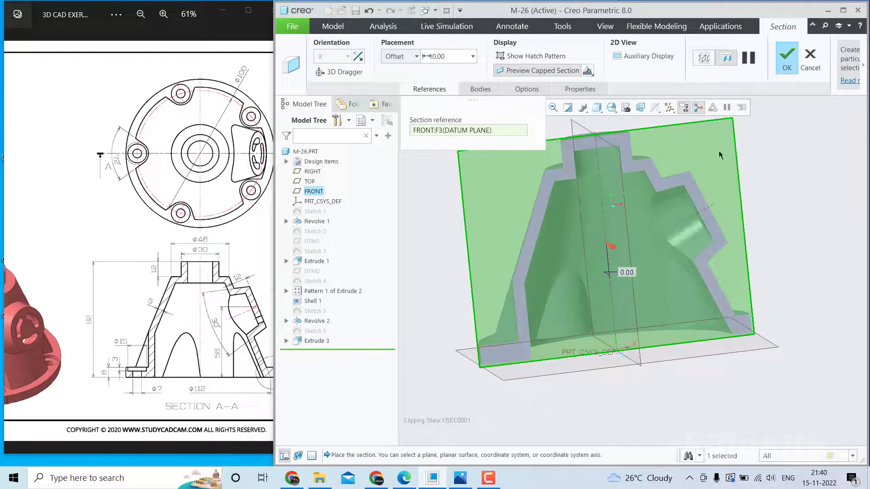
left_click(809, 58)
left_click(439, 260)
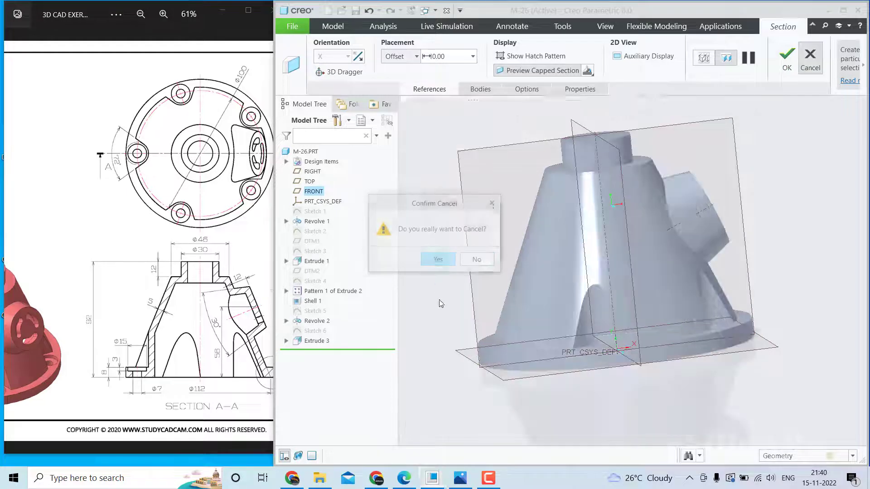
Start a simple hole with a drilled counterbore profile, setting the counterbore diameter to 15 mm and its depth to 3 mm.
middle_click_drag(439, 303, 477, 322)
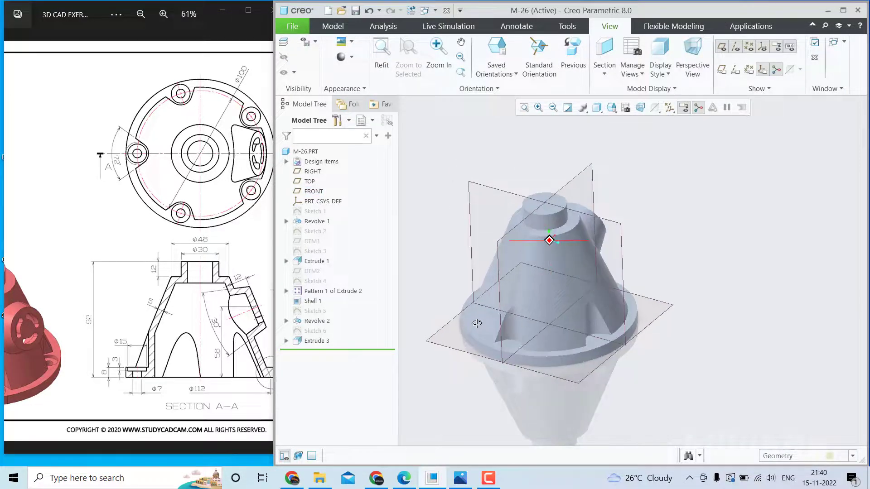
scroll(494, 351, "up", 2)
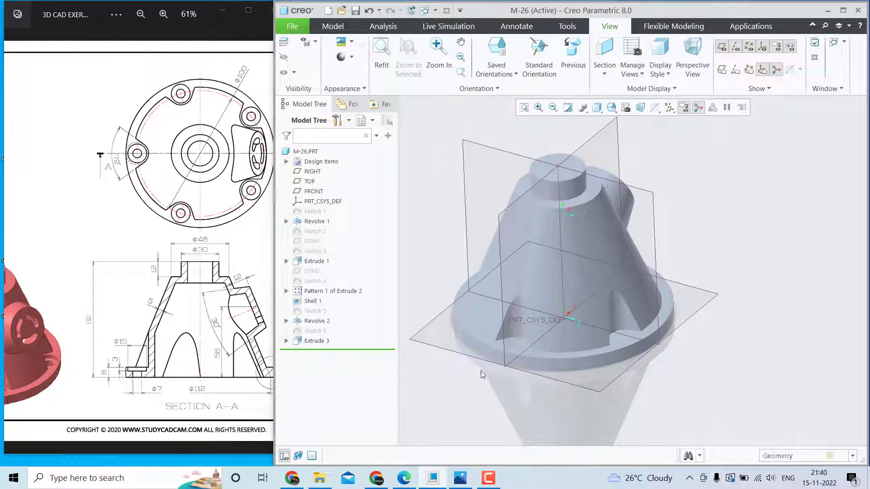
mouse_move(482, 374)
middle_mouse_down()
mouse_move(472, 313)
mouse_move(497, 378)
middle_mouse_up()
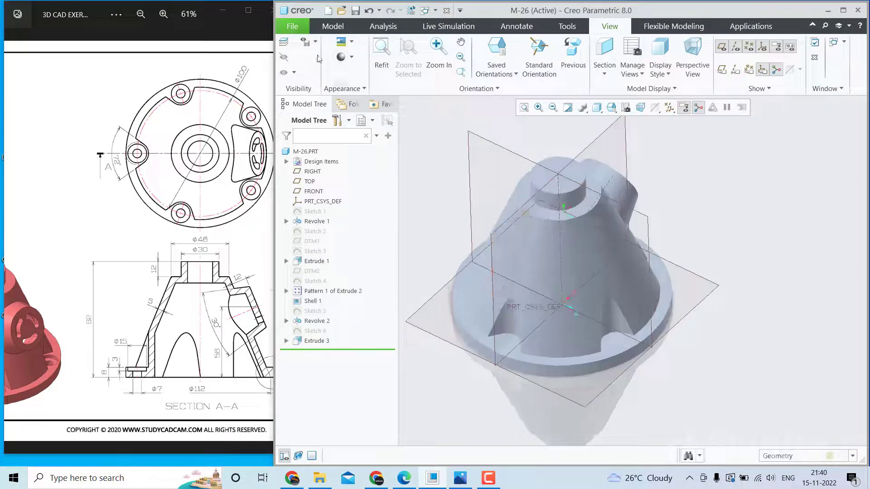
left_click(333, 31)
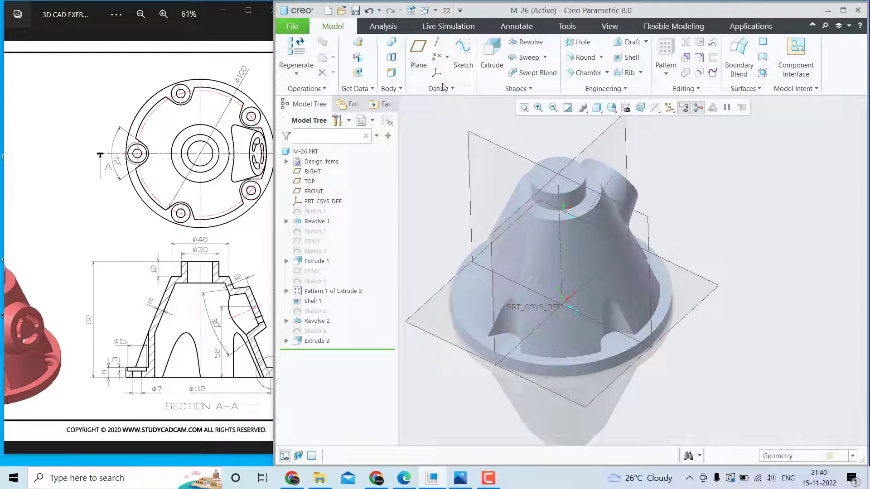
left_click(587, 45)
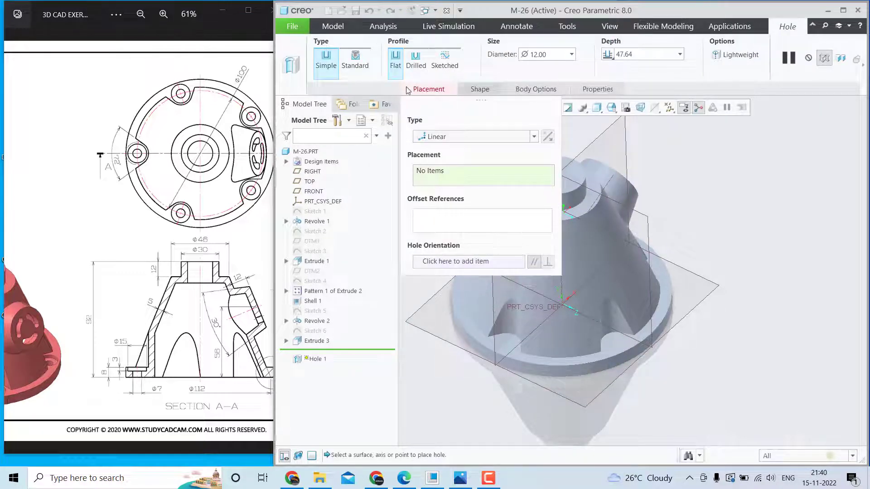
left_click(416, 66)
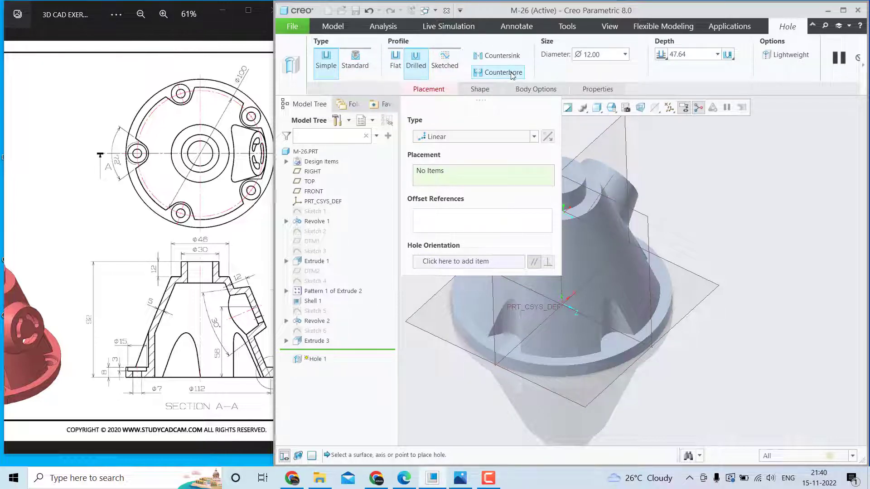
left_click(479, 89)
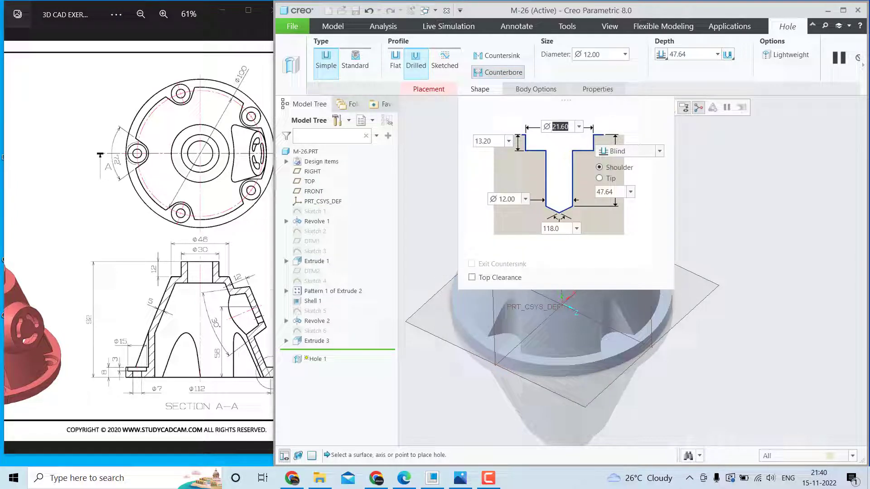
type("15")
key("Return")
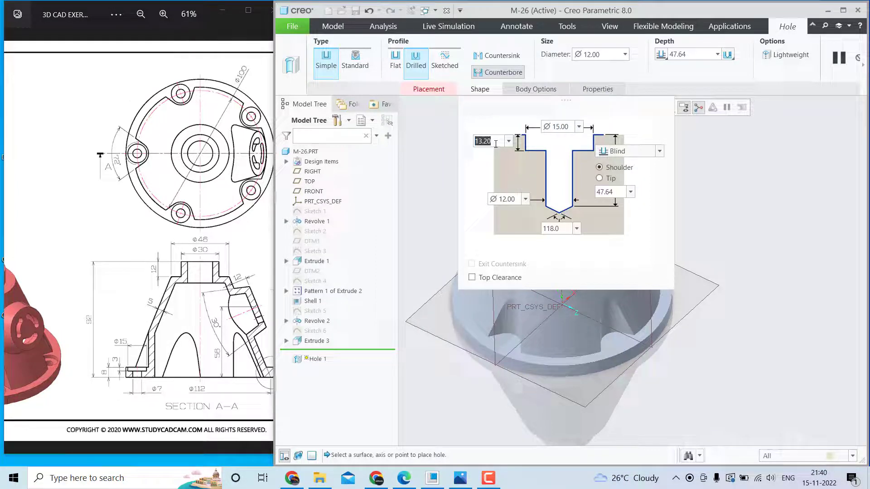
type("3")
key("Return")
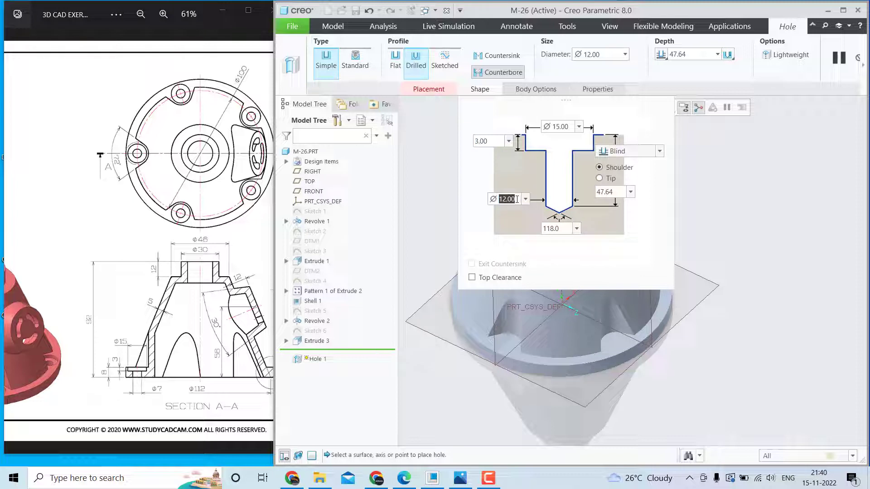
Set the counterbored hole's drill diameter to 7 mm and its depth to Through All.
type("7")
key("Return")
left_click(627, 154)
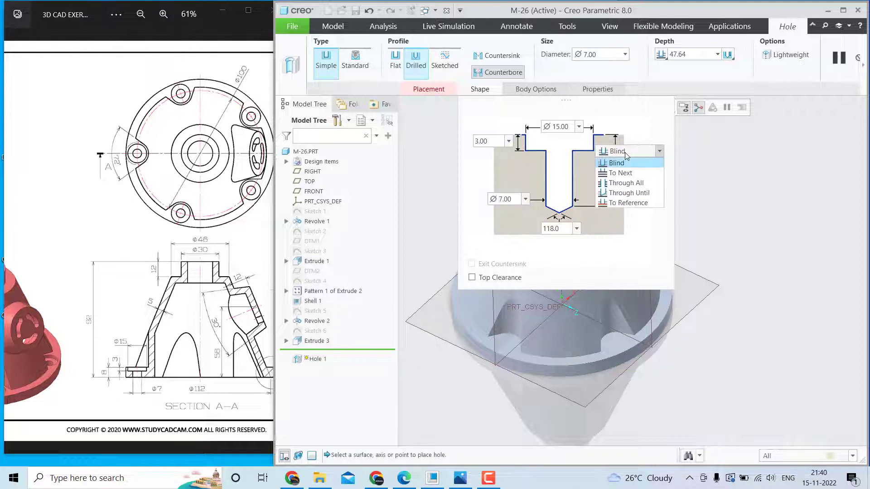
left_click(629, 183)
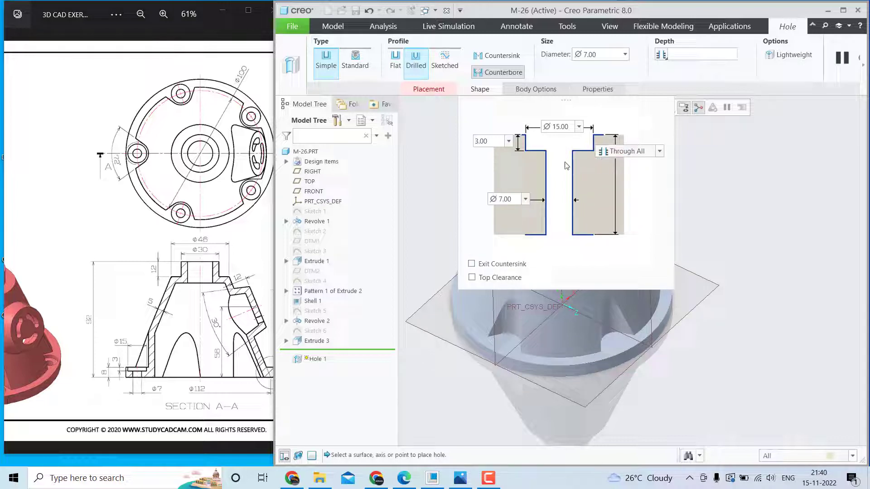
Place the counterbored hole on the base flange's flat upper face at the lug, using the Diameter placement type.
left_click(516, 356)
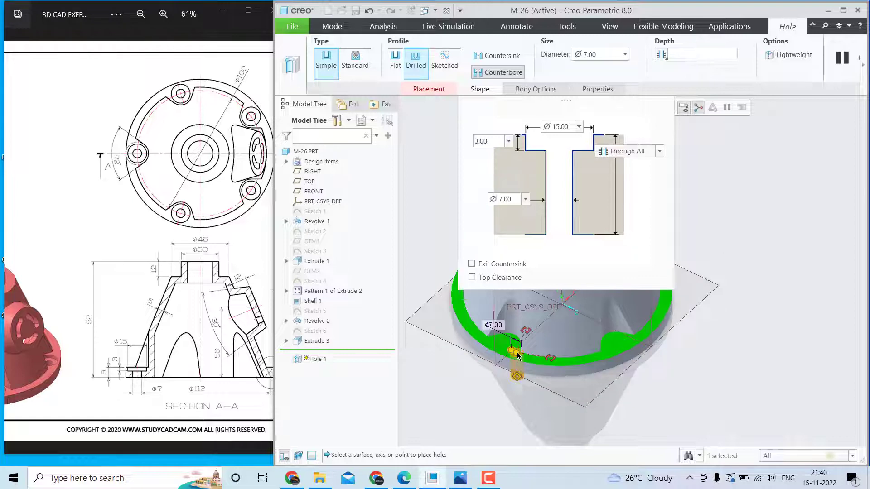
scroll(566, 344, "down", 3)
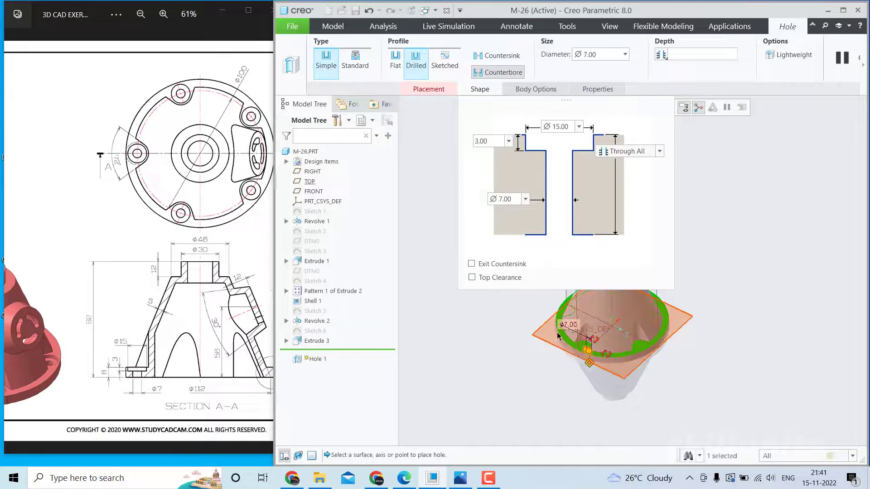
left_click(437, 90)
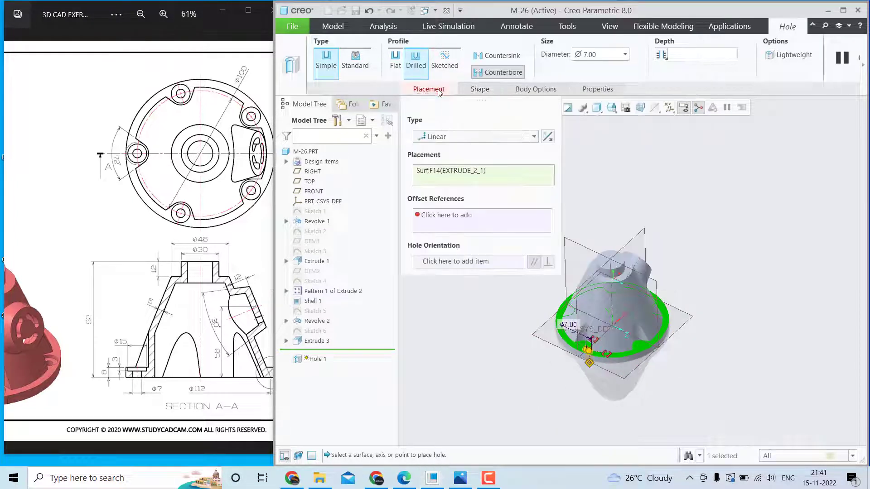
left_click(461, 139)
left_click(455, 168)
left_click(452, 213)
scroll(612, 292, "up", 1)
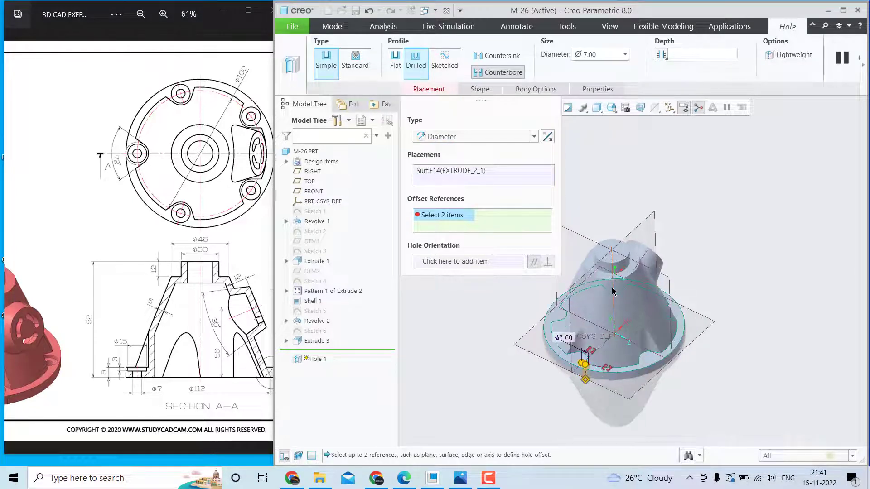
Reference the hole's position to the housing's central axis and the FRONT plane, with an angle of 0.
left_click(613, 290)
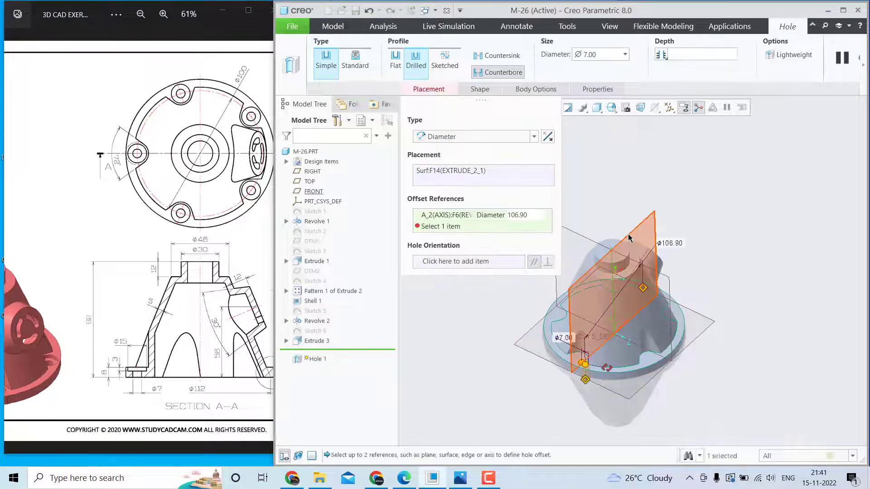
left_click(628, 236, "ctrl")
double_click(511, 226)
type("0")
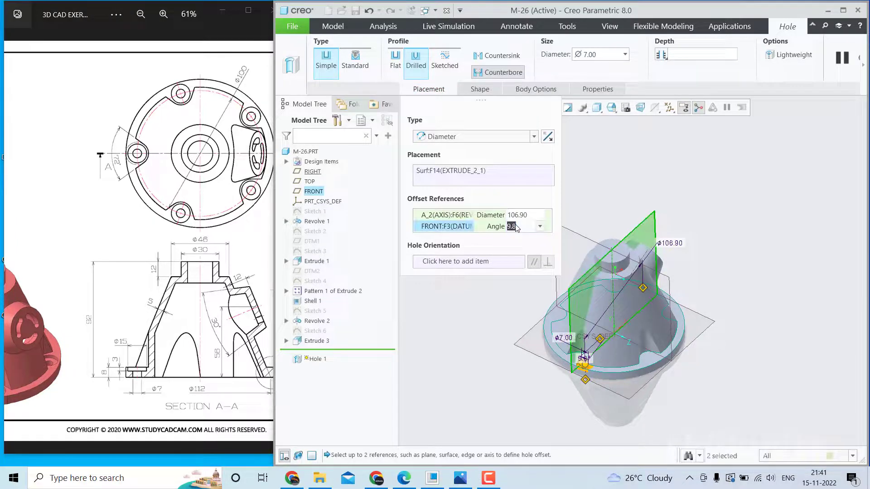
key("Return")
Set the hole's placement diameter to 100 mm and complete the hole.
double_click(527, 218)
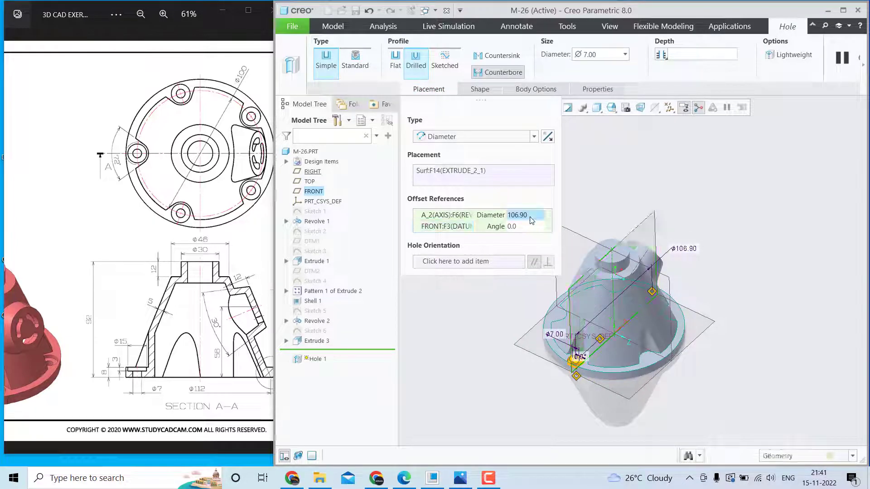
type("100")
key("Return")
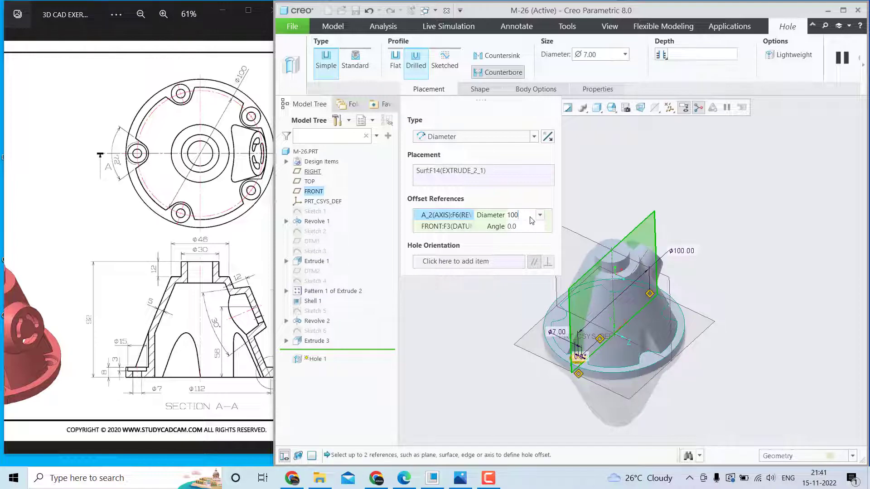
left_click(862, 90)
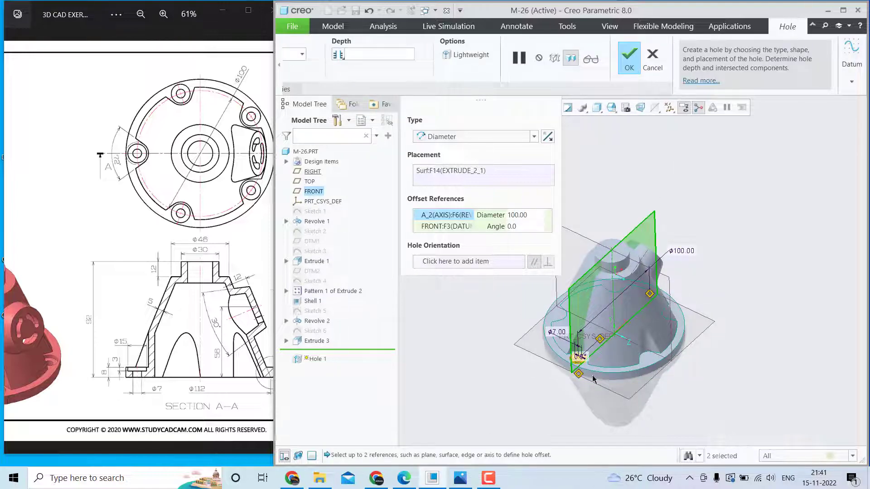
scroll(593, 379, "down", 6)
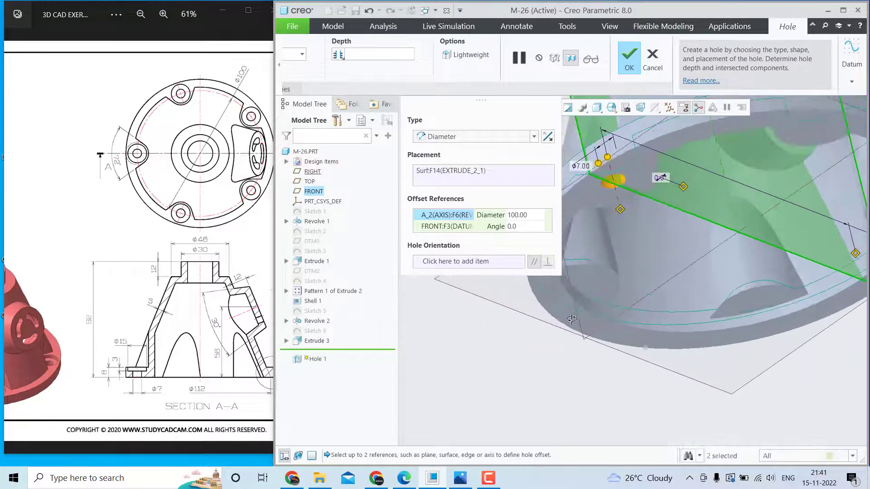
scroll(572, 319, "up", 3)
left_click(629, 59)
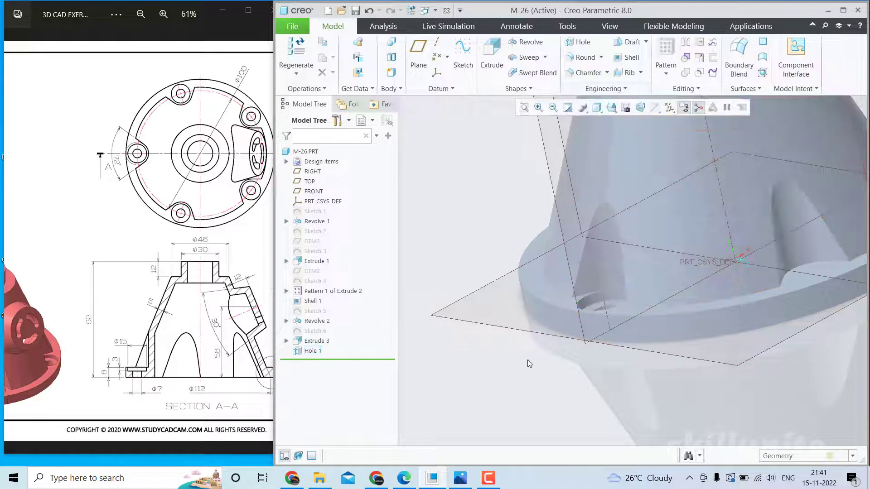
Create a planar cross-section through the housing at the FRONT plane to check the counterbored hole.
key("ctrl+d")
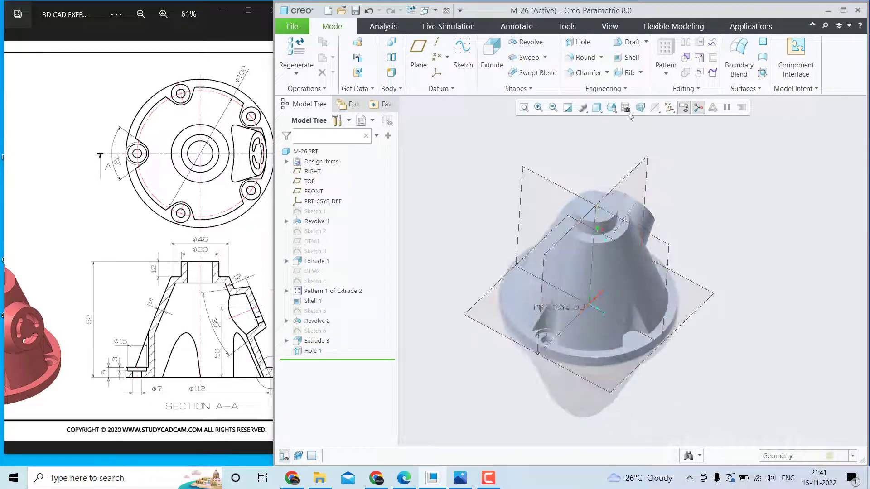
left_click(610, 26)
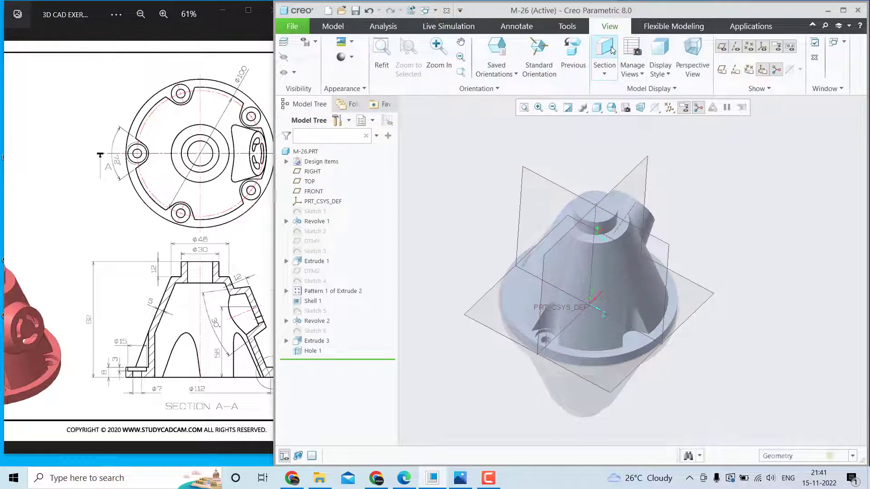
left_click(611, 50)
left_click(628, 175)
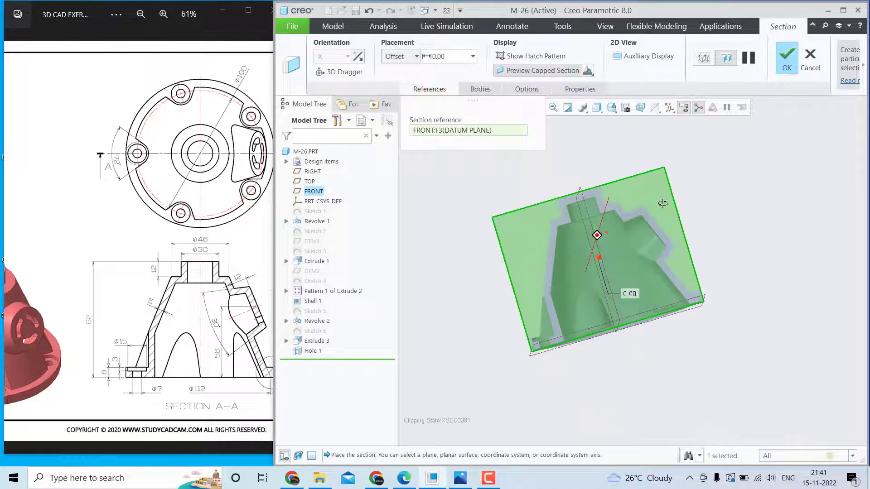
middle_click_drag(662, 203, 687, 166)
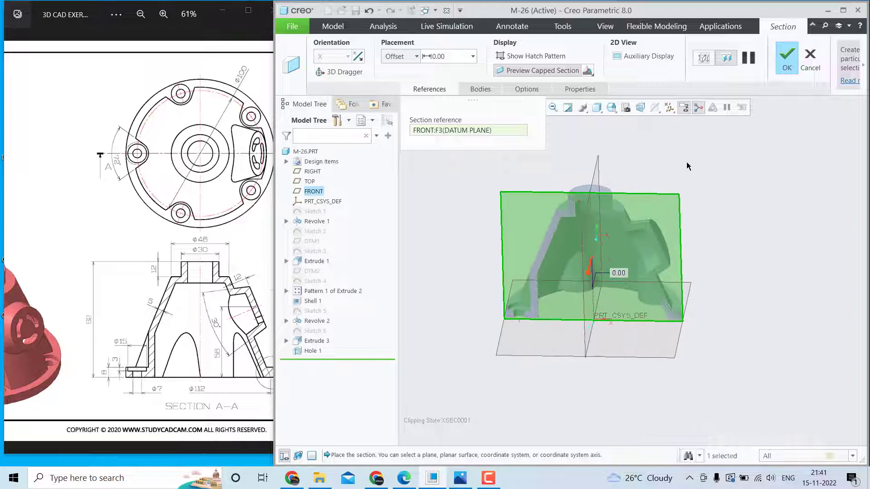
left_click(785, 65)
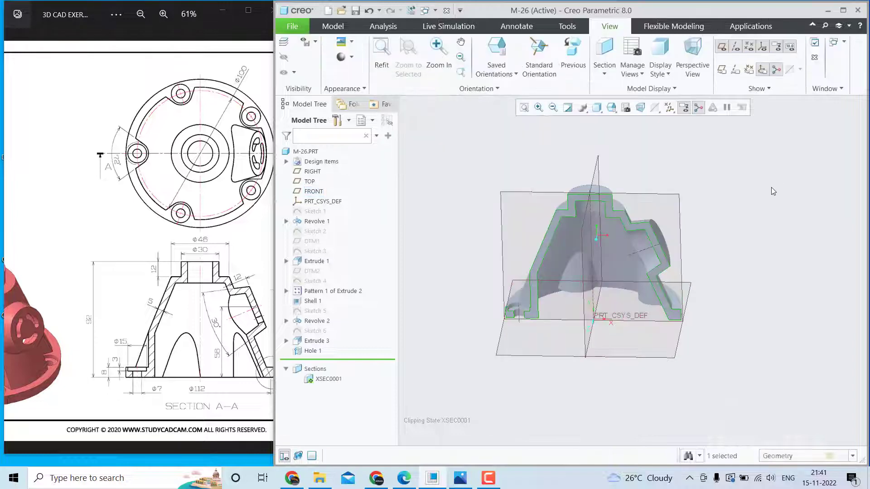
Deactivate the FRONT plane cross-section to display the whole housing.
left_click(336, 380)
left_click(354, 330)
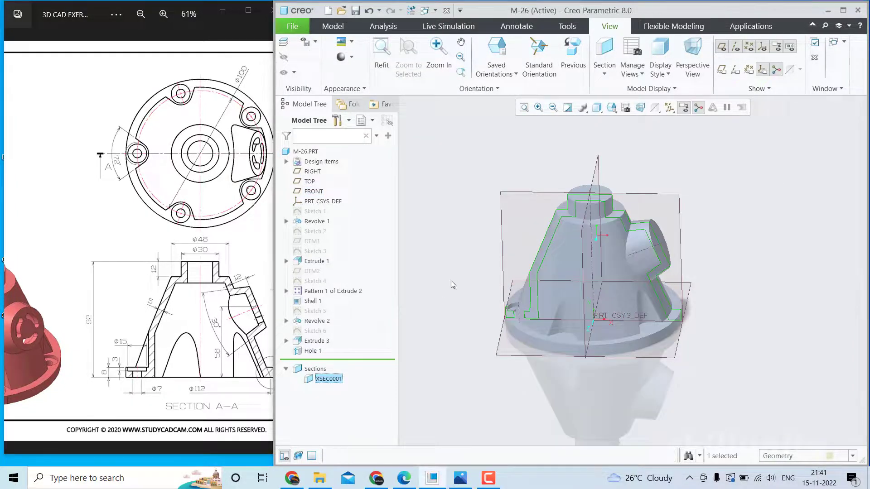
middle_click_drag(456, 281, 483, 286)
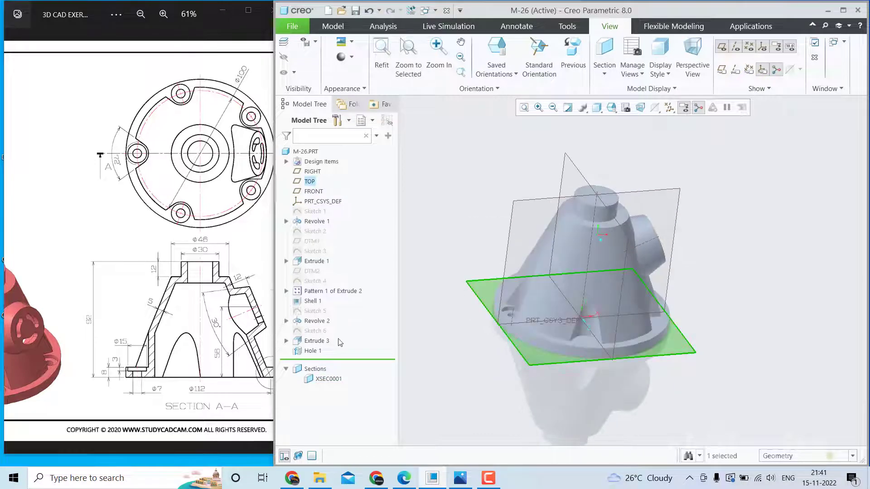
Start a geometry pattern of Extrude 3 and Hole 1, using the Axis pattern type.
left_click(313, 342)
left_click(314, 353, "ctrl")
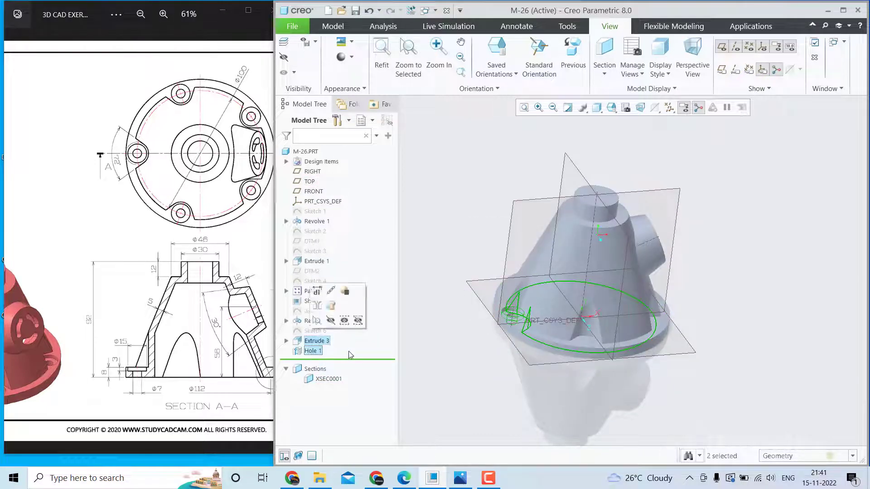
middle_click_drag(413, 308, 439, 306)
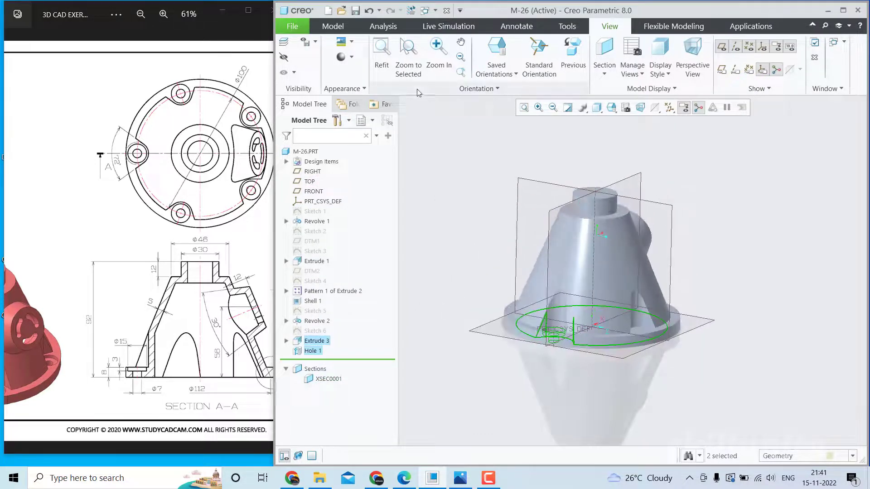
left_click(333, 26)
left_click(672, 74)
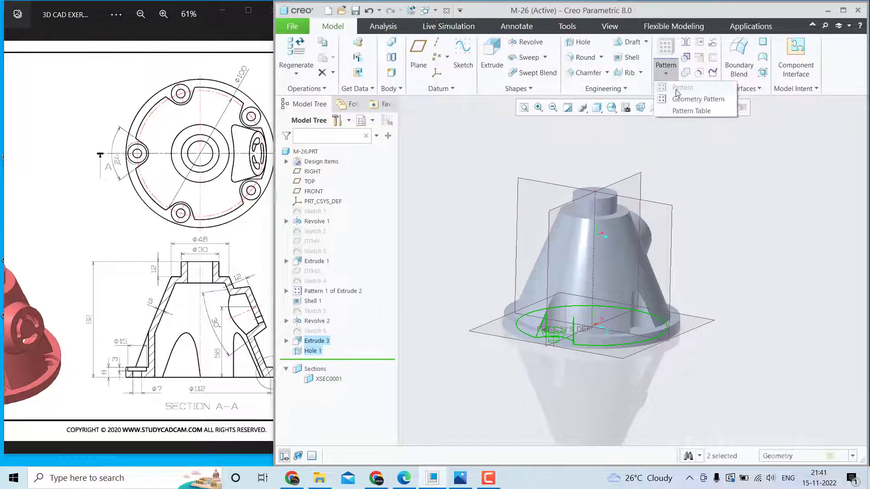
left_click(690, 97)
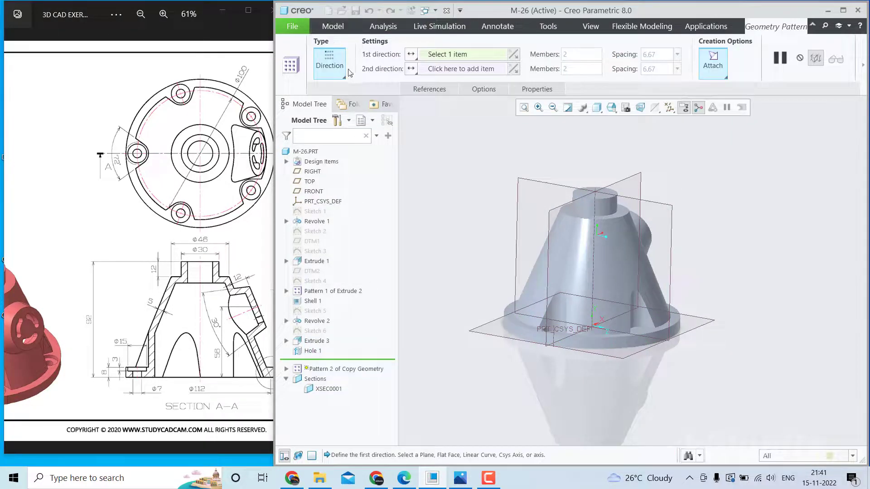
left_click(344, 73)
left_click(340, 110)
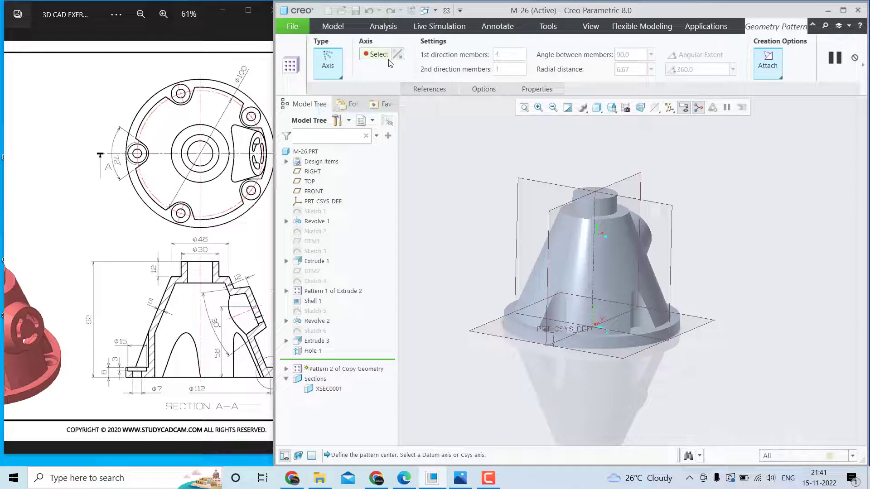
Pattern the geometry about the housing's central axis with 5 members at 72° spacing, and complete the pattern.
left_click(593, 219)
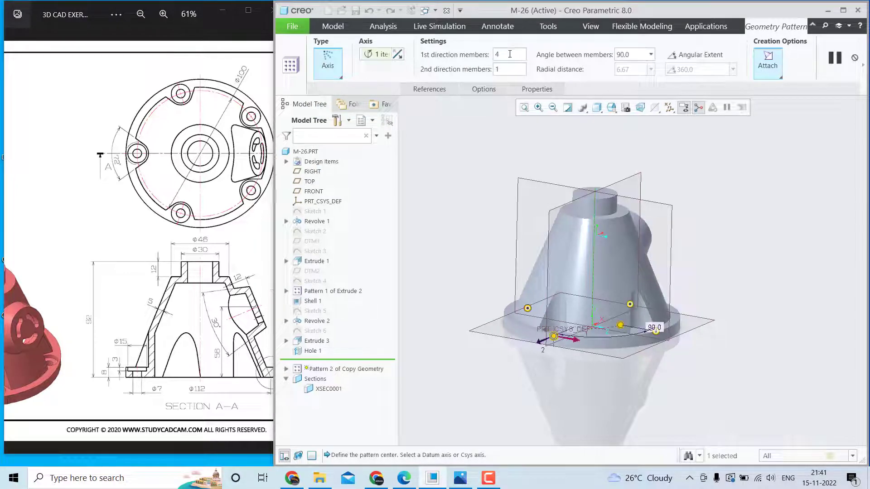
type("5")
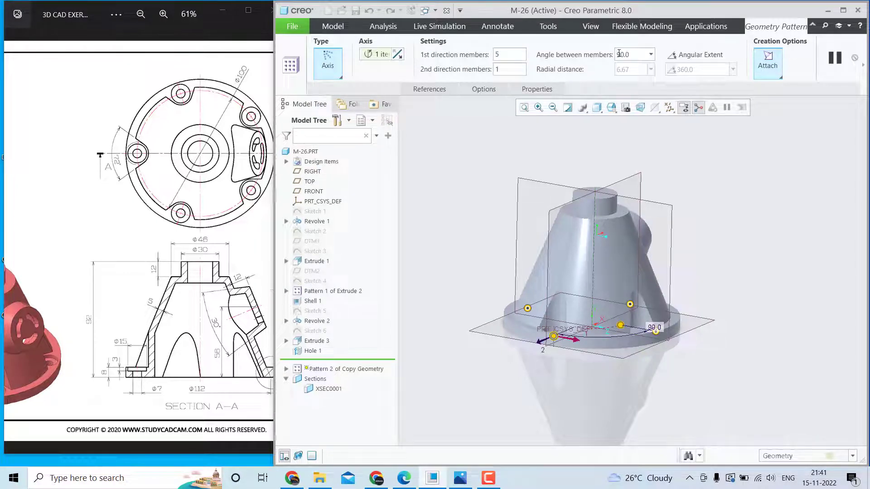
left_click_drag(619, 53, 632, 53)
type("72")
key("Return")
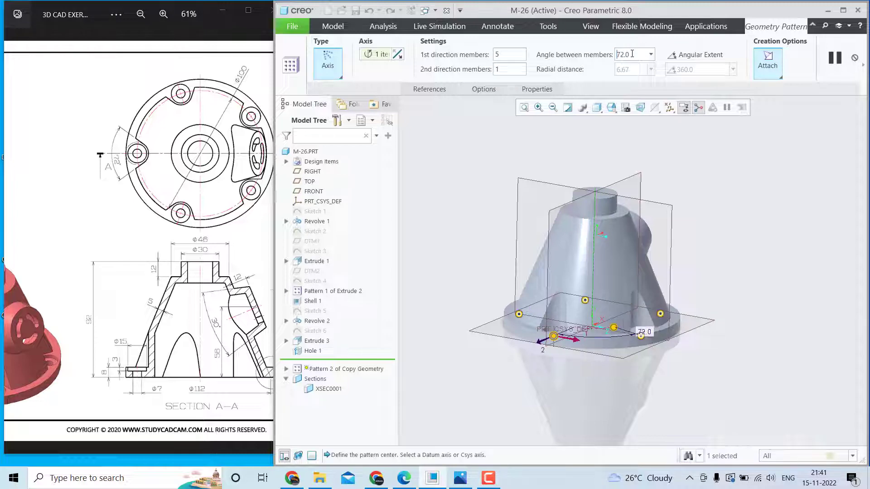
left_click(863, 71)
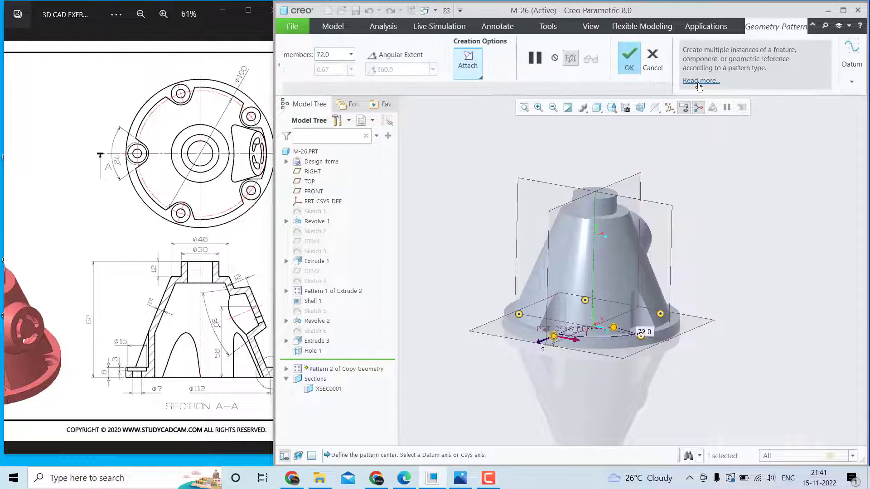
left_click(628, 63)
Inspect the patterned holes from the open underside and highlight the pattern's first copied geometry member.
middle_click_drag(743, 187, 627, 264)
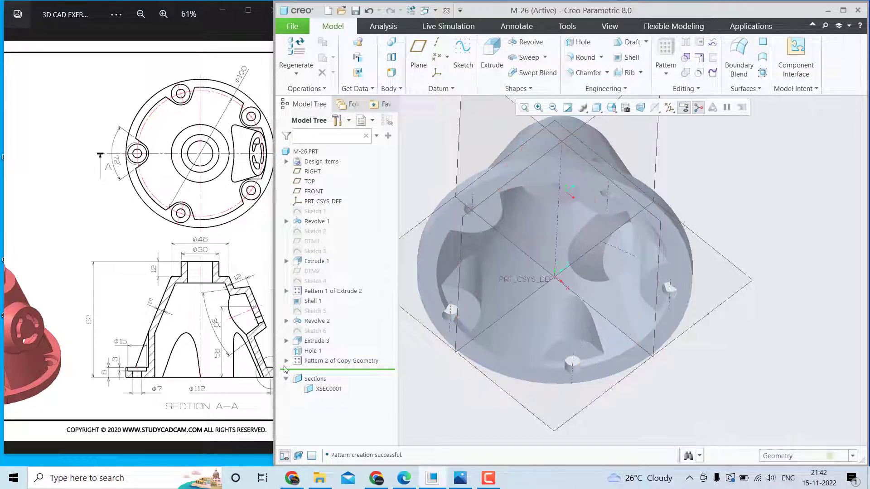
left_click(286, 361)
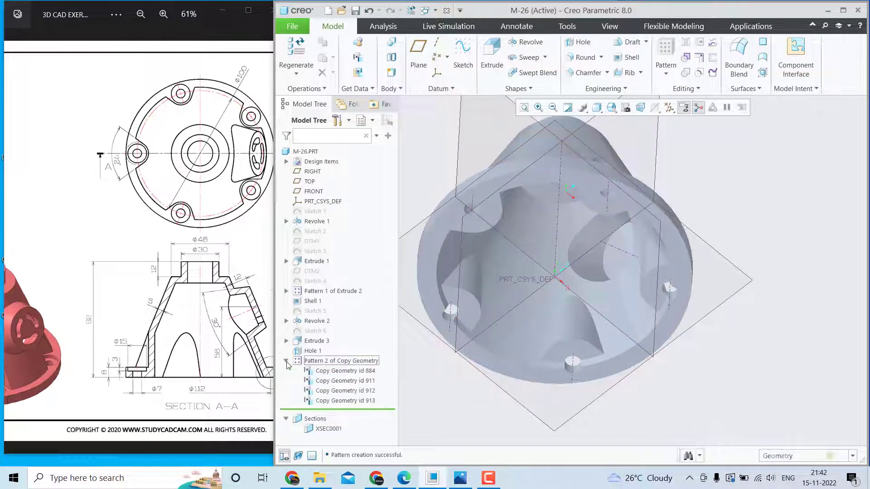
left_click(334, 371)
key("ctrl+d")
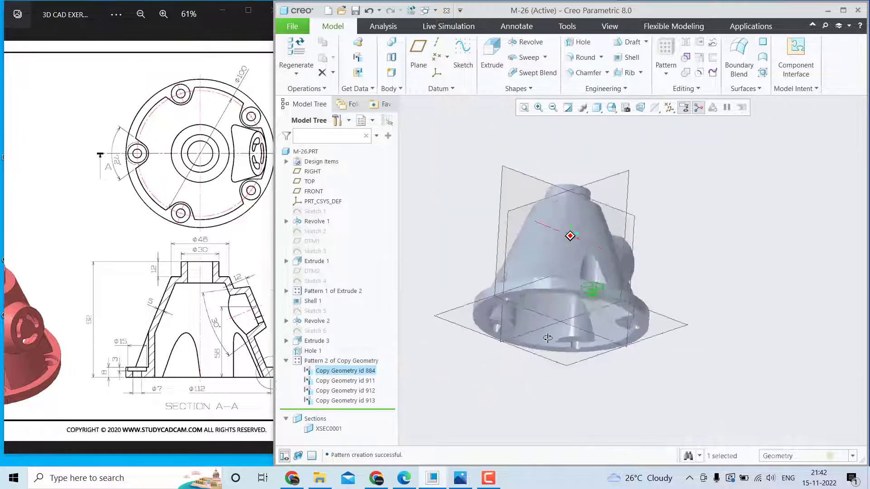
Edit the definition of the copy geometry pattern and open its geometry references.
left_click(346, 361)
left_click(367, 301)
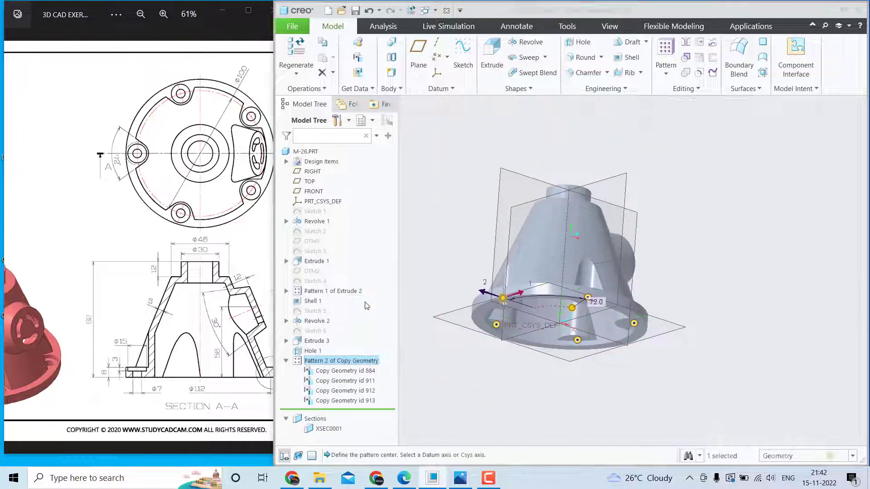
left_click(417, 93)
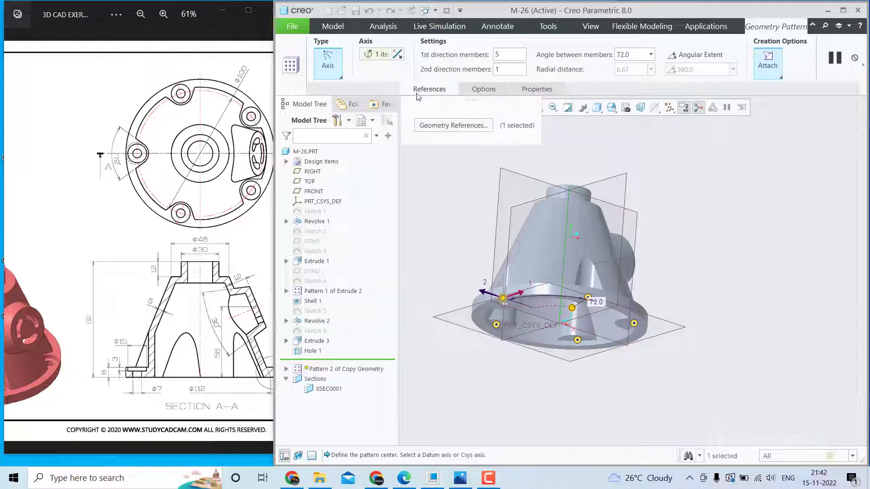
left_click(481, 89)
left_click(444, 90)
left_click(458, 126)
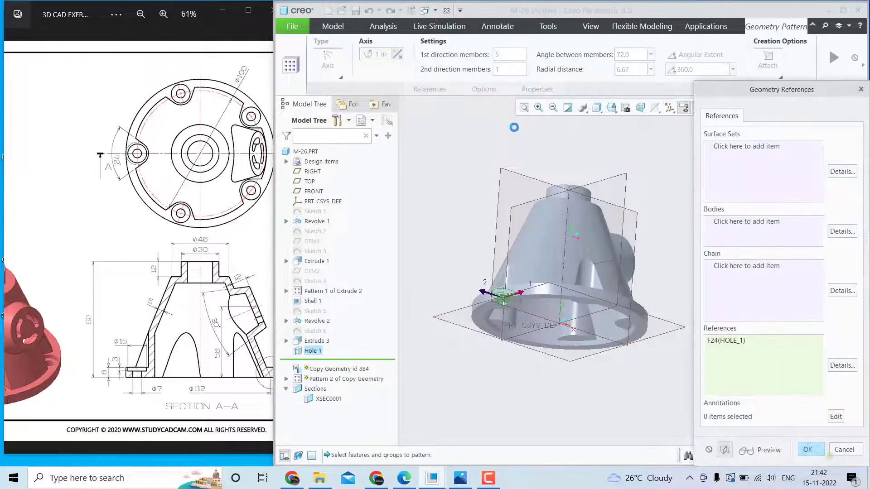
Try to include both Extrude 3 and Hole 1 in the copy geometry's references.
left_click(314, 341)
left_click(314, 349)
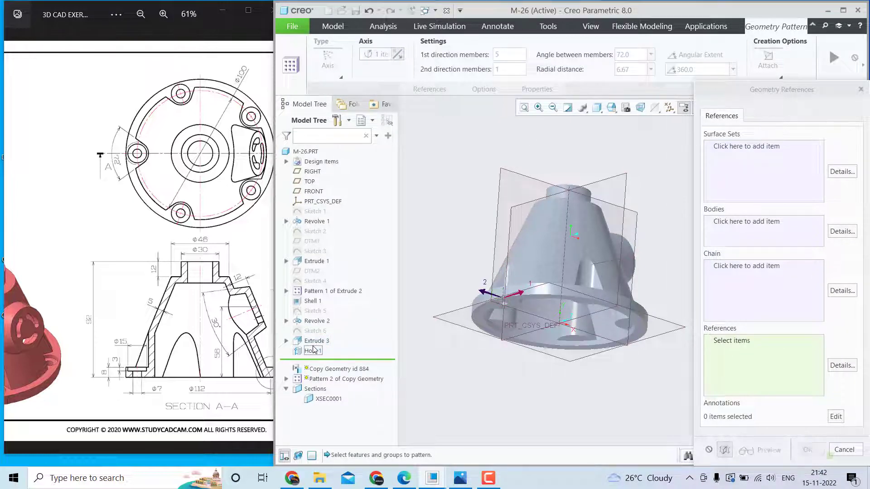
left_click(315, 343)
left_click(313, 351)
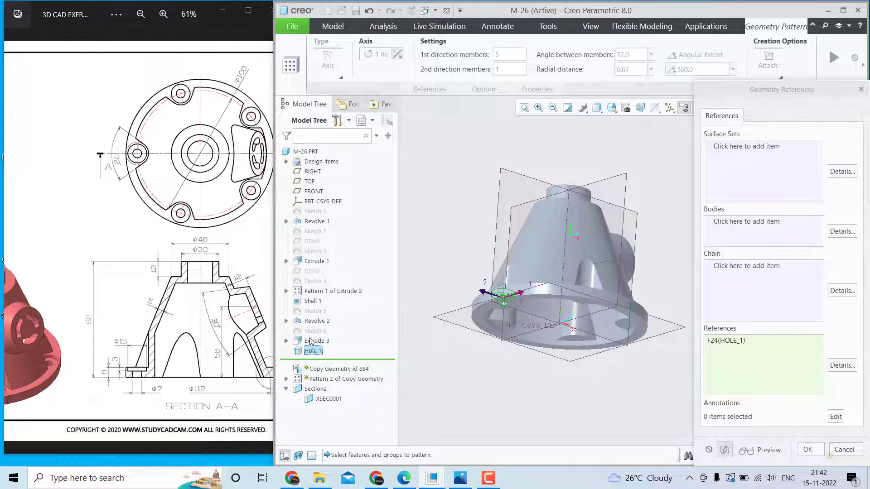
left_click(749, 269)
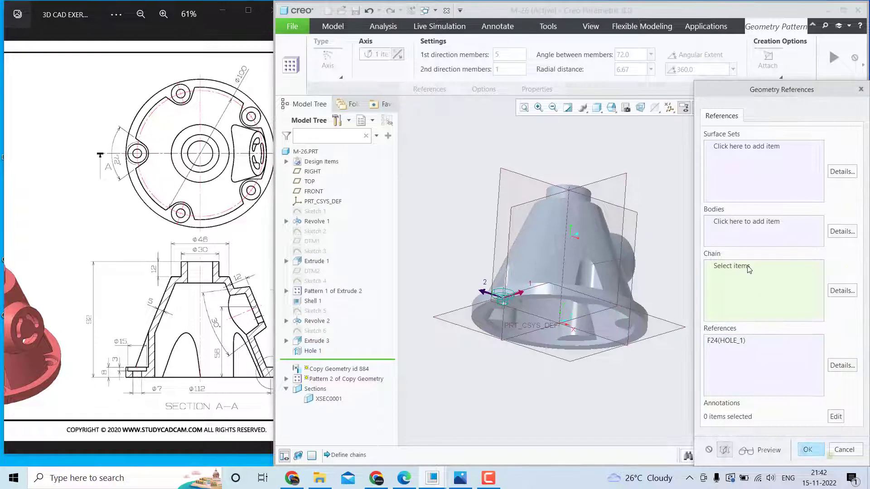
left_click(313, 342)
left_click(313, 342)
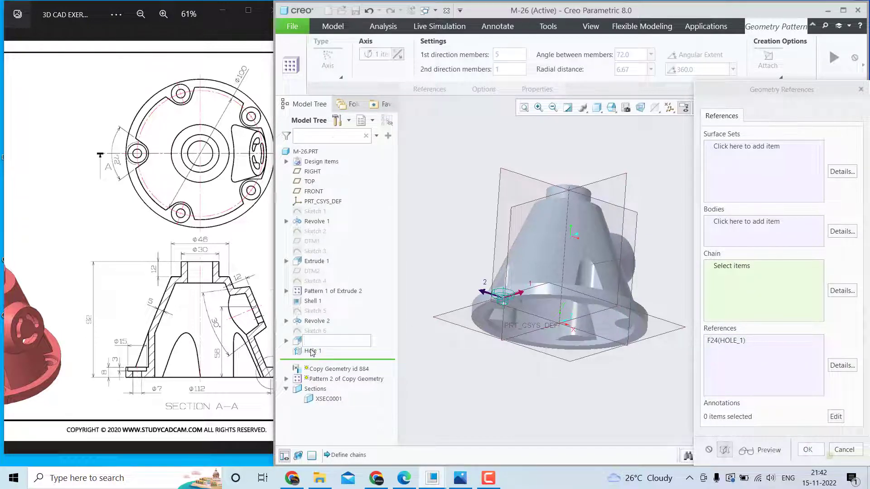
left_click(311, 352)
left_click(318, 343, "shift")
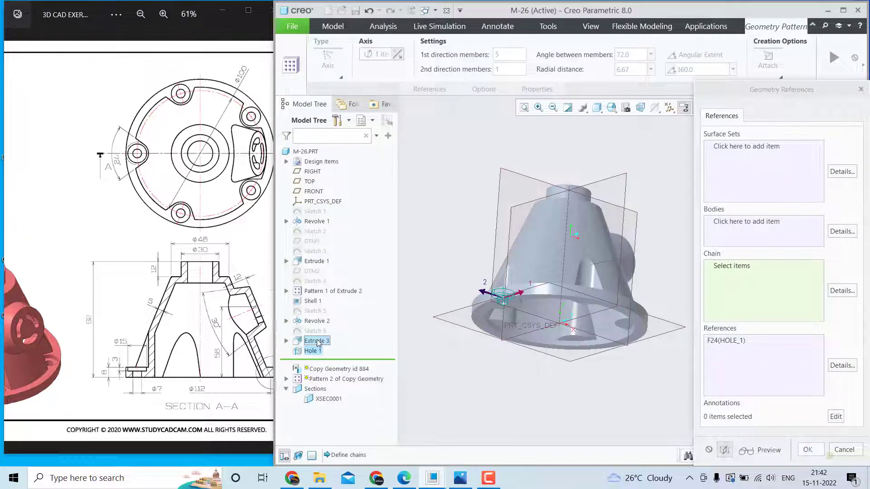
Cancel the geometry reference changes and remove the copy geometry pattern from the part.
left_click(843, 449)
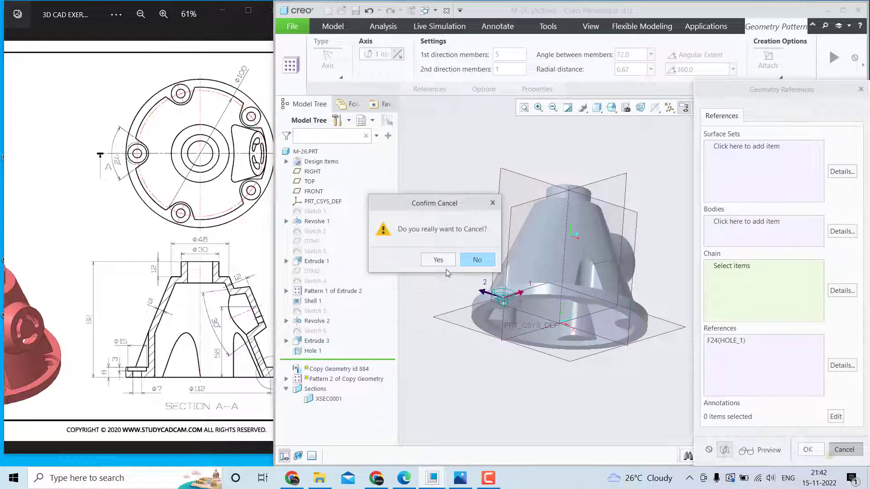
left_click(439, 260)
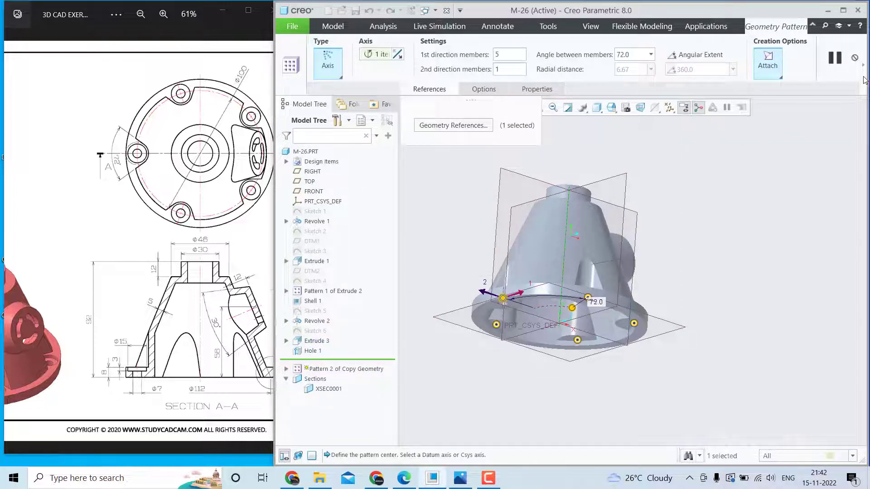
left_click(484, 203)
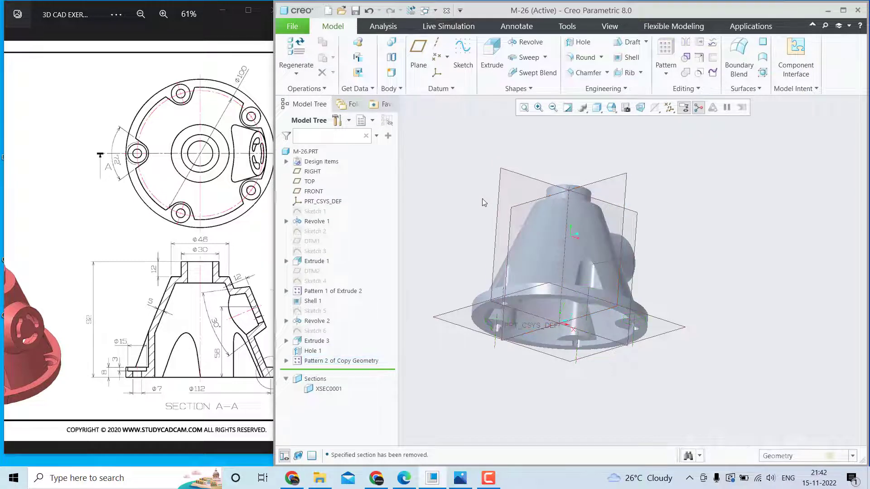
left_click_drag(320, 370, 320, 356)
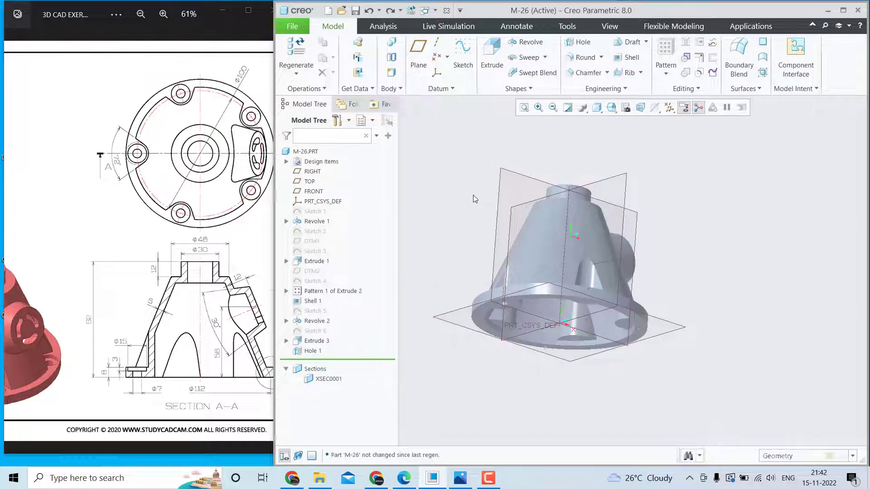
Pattern Extrude 3 about the housing's central axis with 5 members at 72° spacing, using the Axis type.
left_click(314, 342)
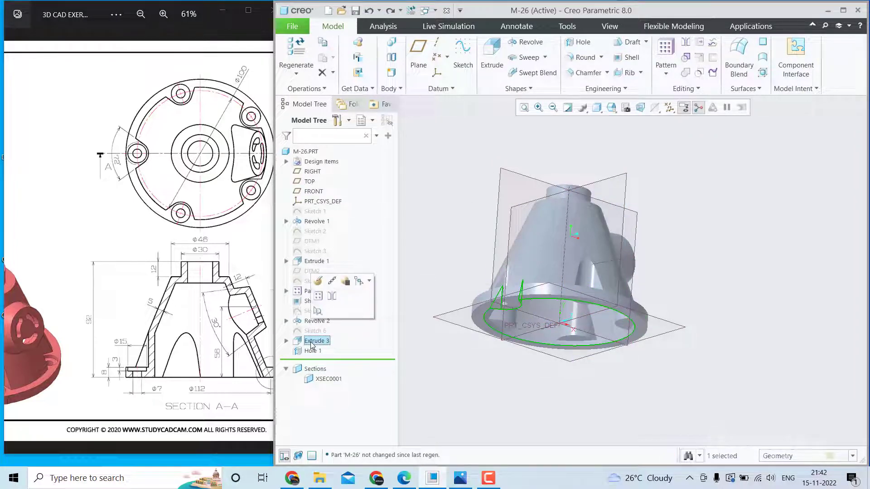
left_click(666, 55)
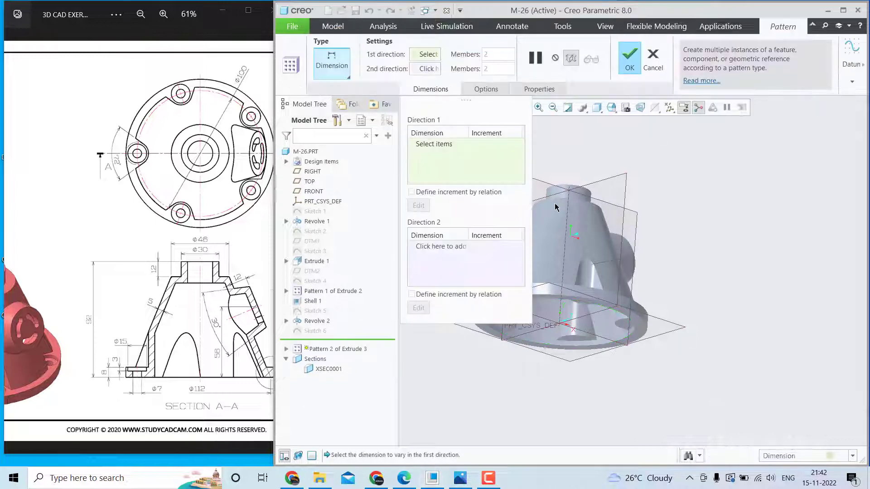
left_click(337, 59)
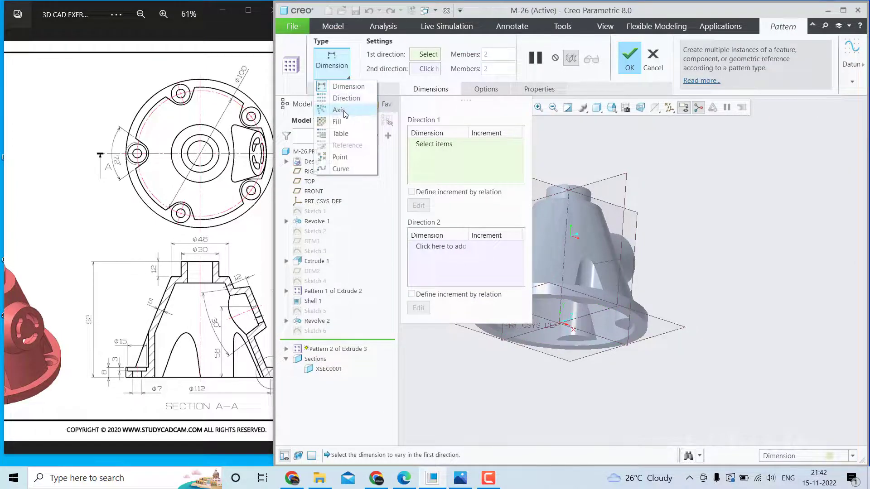
left_click(346, 114)
left_click(568, 196)
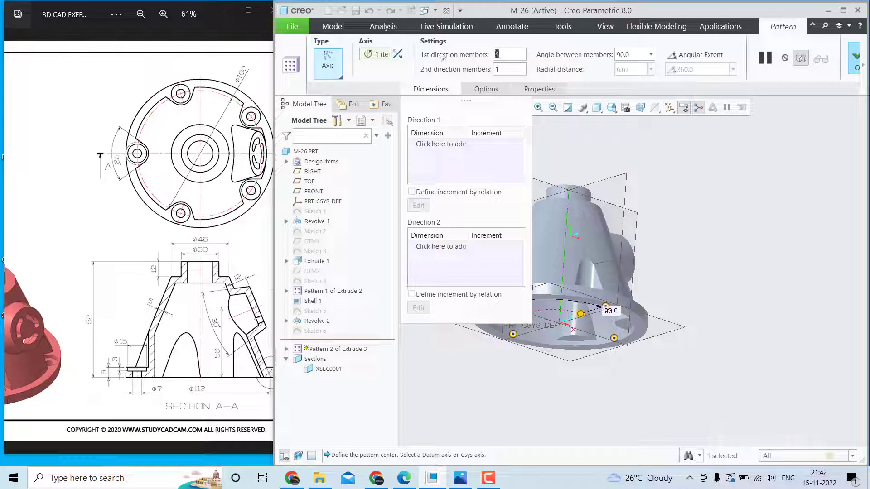
type("5")
left_click_drag(634, 55, 578, 54)
type("72")
key("Return")
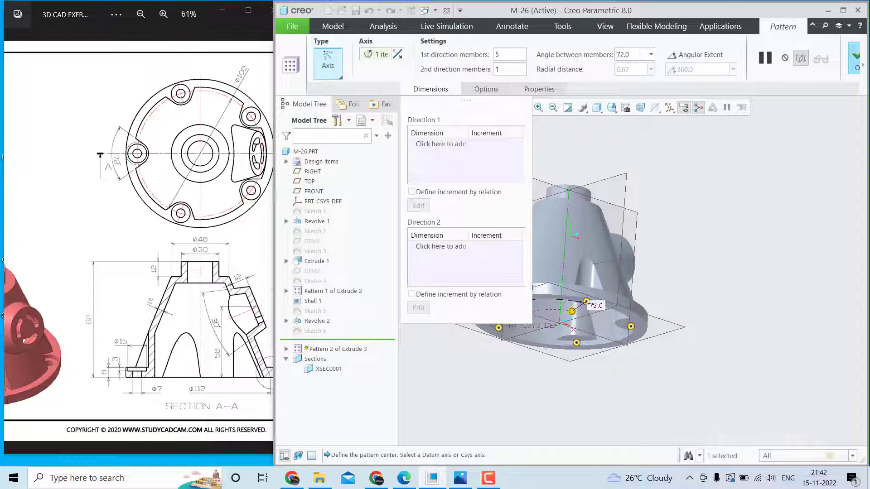
left_click(855, 56)
scroll(588, 326, "down", 3)
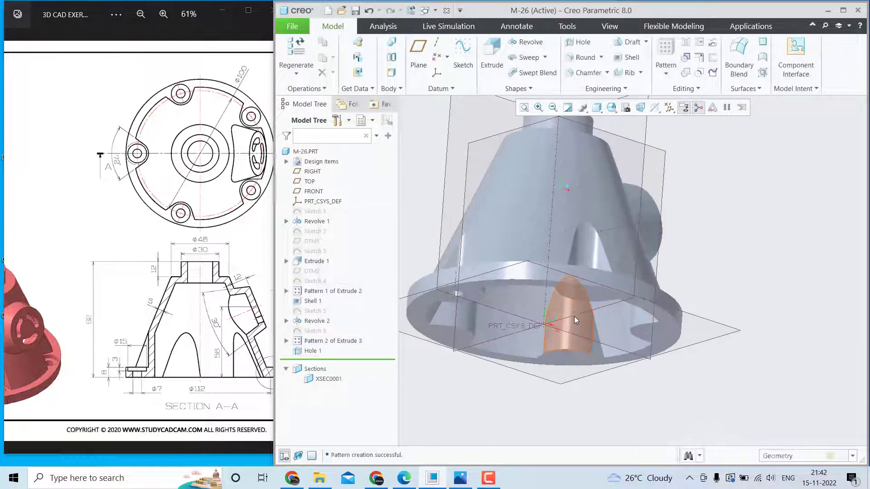
mouse_move(575, 320)
middle_mouse_down()
mouse_move(565, 279)
mouse_move(579, 287)
mouse_move(588, 314)
middle_mouse_up()
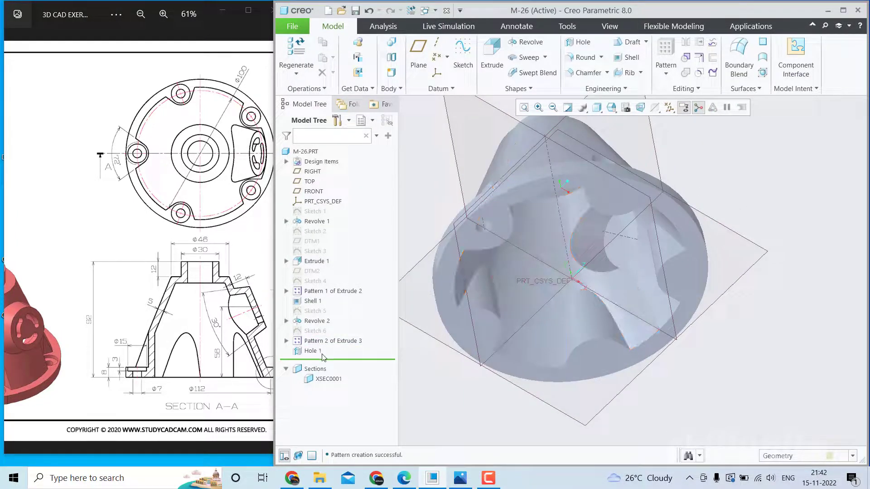
Pattern Hole 1 with the Reference type so that it follows the Extrude 3 pattern.
left_click(308, 351)
left_click(664, 53)
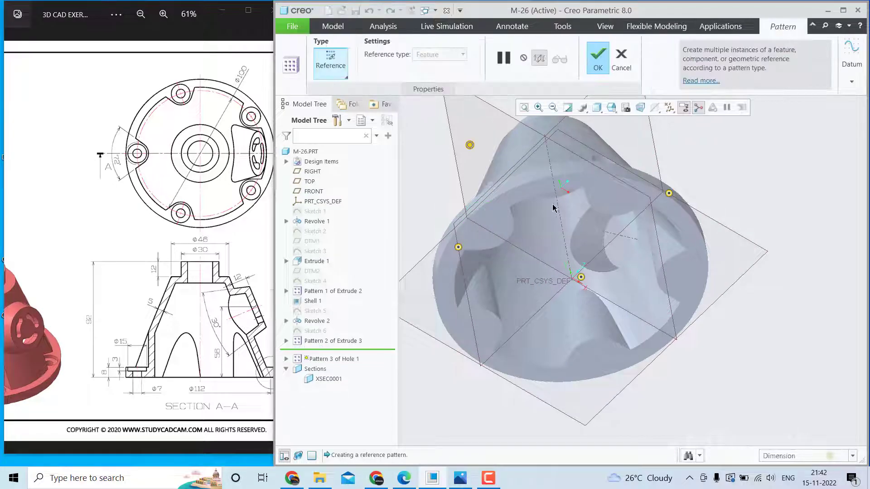
left_click(330, 67)
left_click(349, 109)
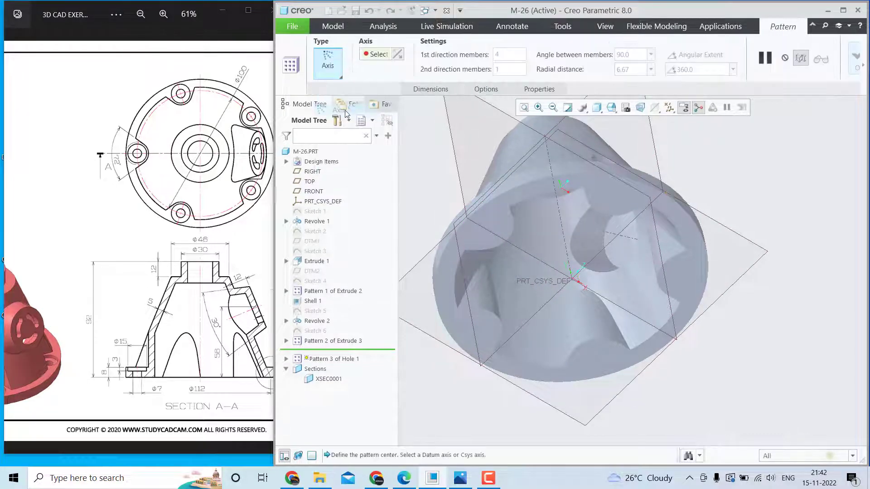
left_click(340, 74)
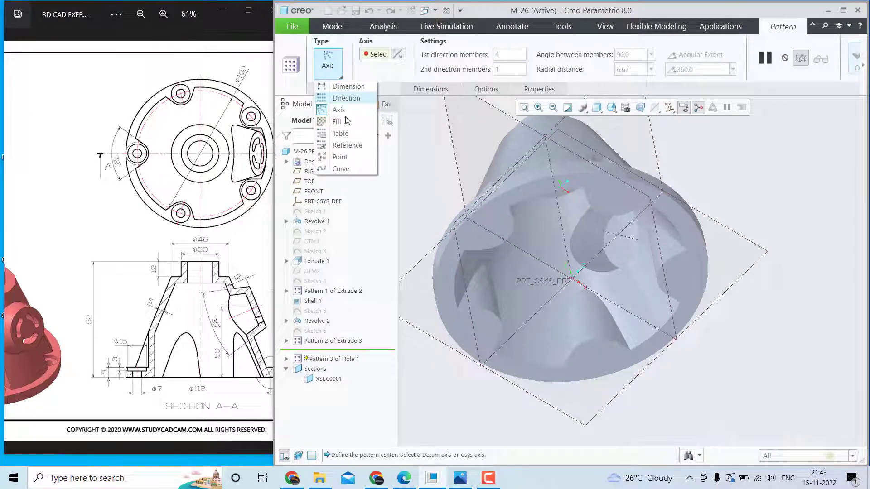
left_click(345, 145)
middle_click_drag(536, 190, 483, 250)
left_click(628, 61)
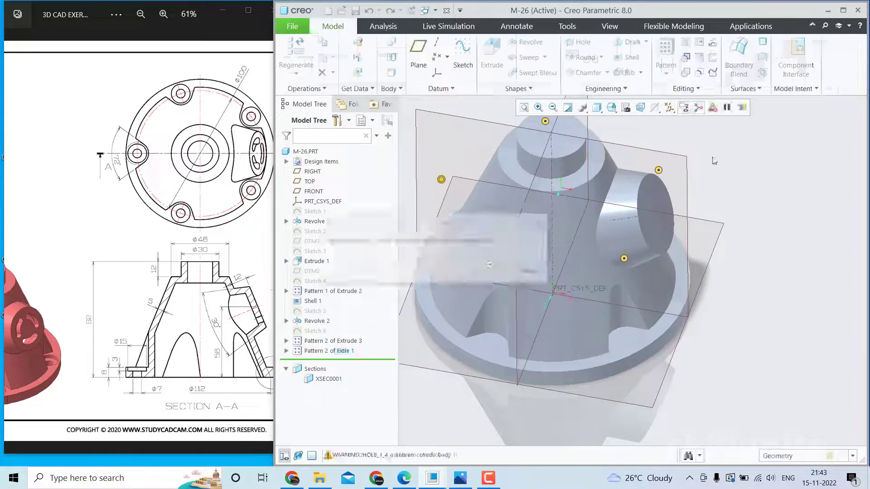
middle_click_drag(736, 219, 734, 176)
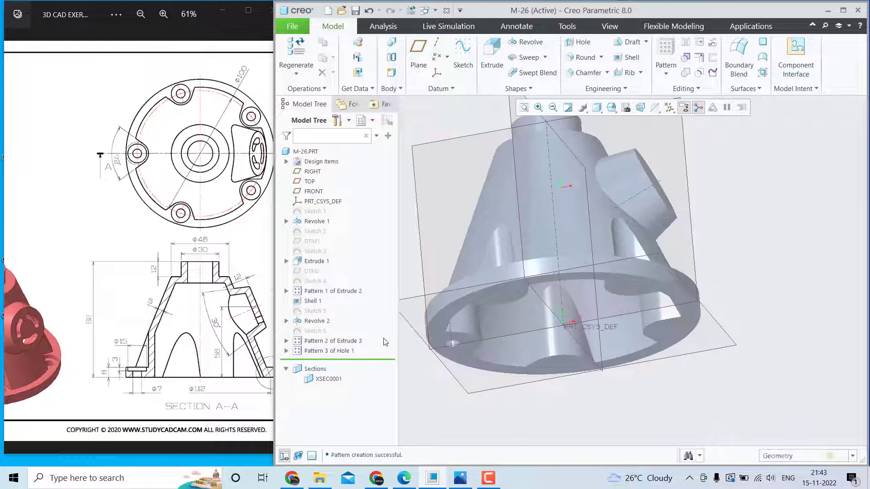
Redefine the Hole 1 pattern as an Axis pattern about the housing's central axis, with 5 members at 72° spacing.
left_click(348, 352)
left_click(367, 306)
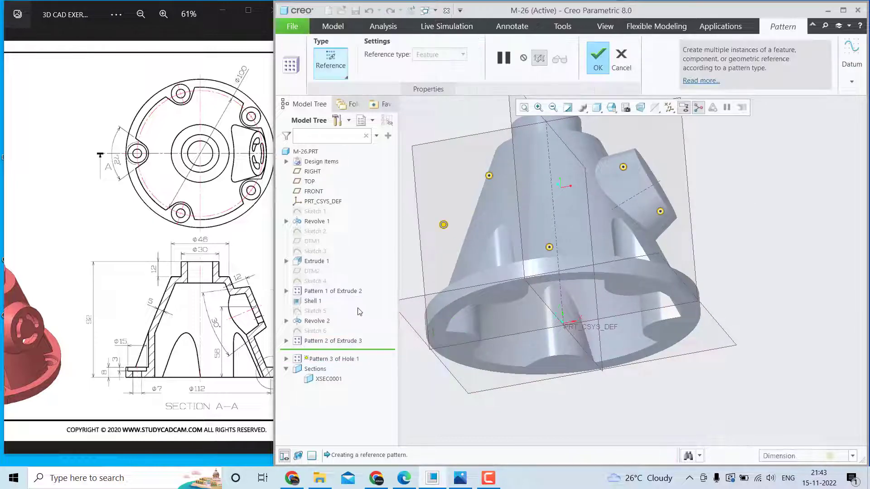
left_click(343, 69)
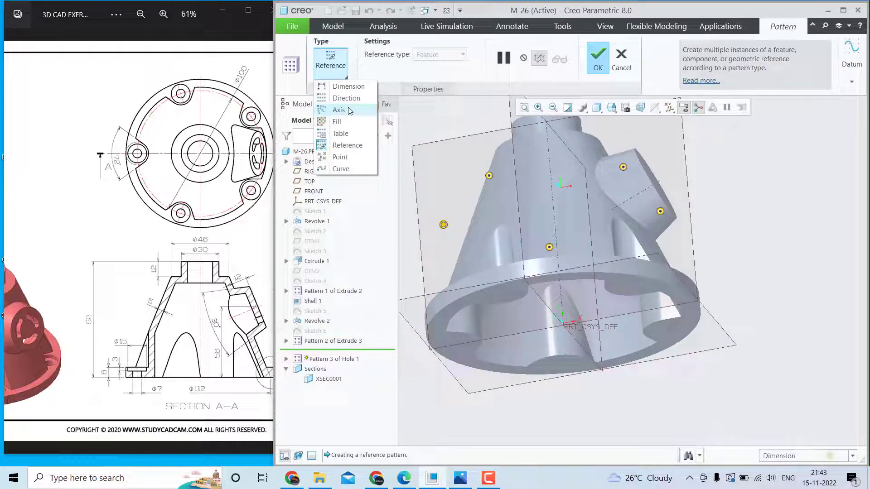
left_click(348, 110)
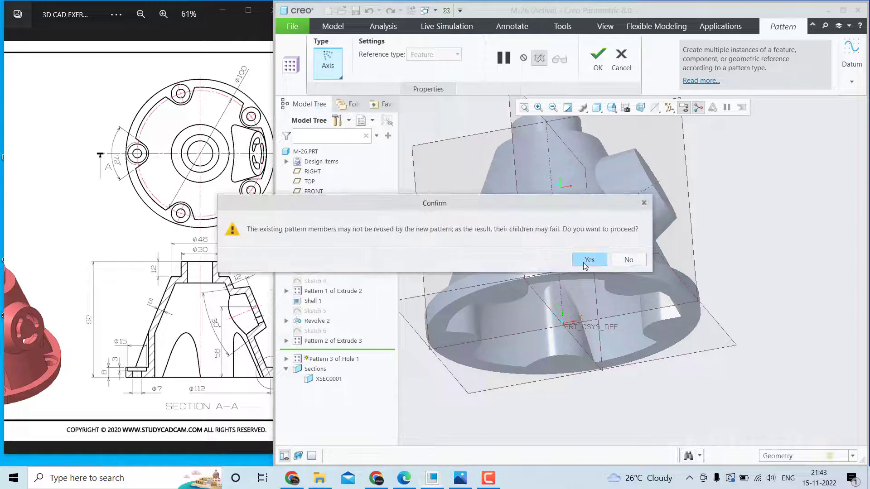
left_click(585, 263)
left_click(557, 246)
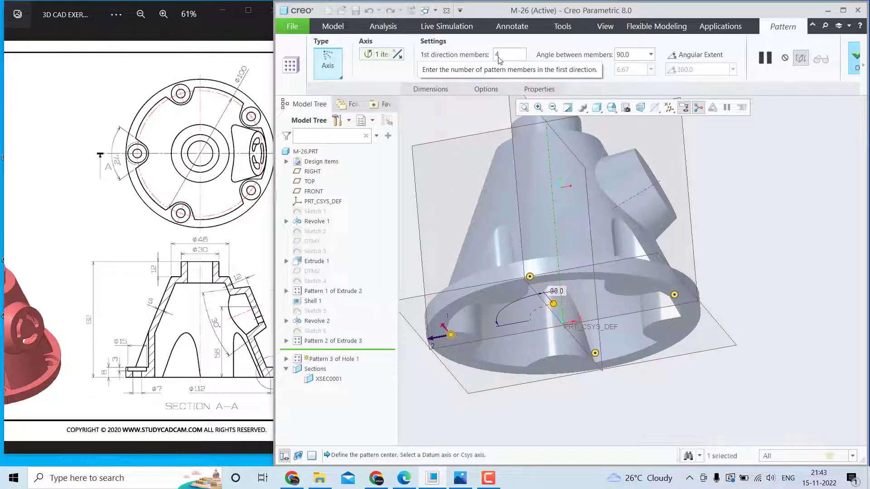
left_click_drag(501, 57, 448, 52)
type("5")
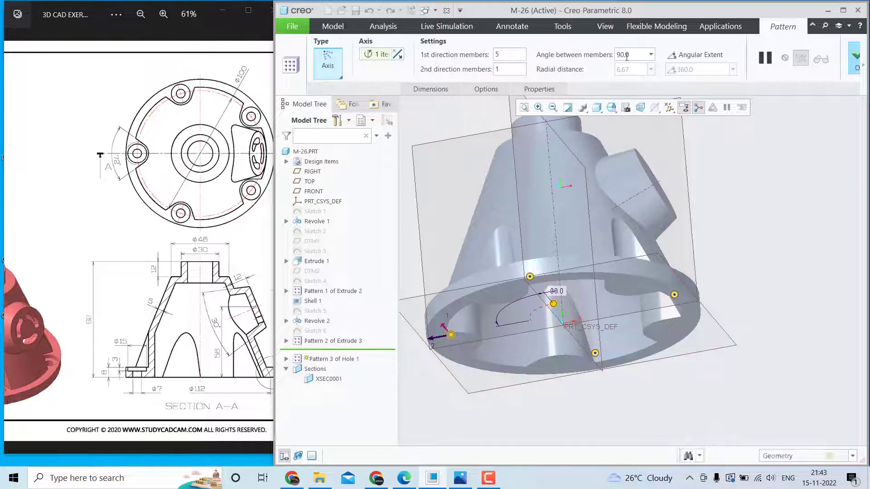
left_click_drag(627, 57, 615, 54)
type("72")
key("Return")
left_click(854, 56)
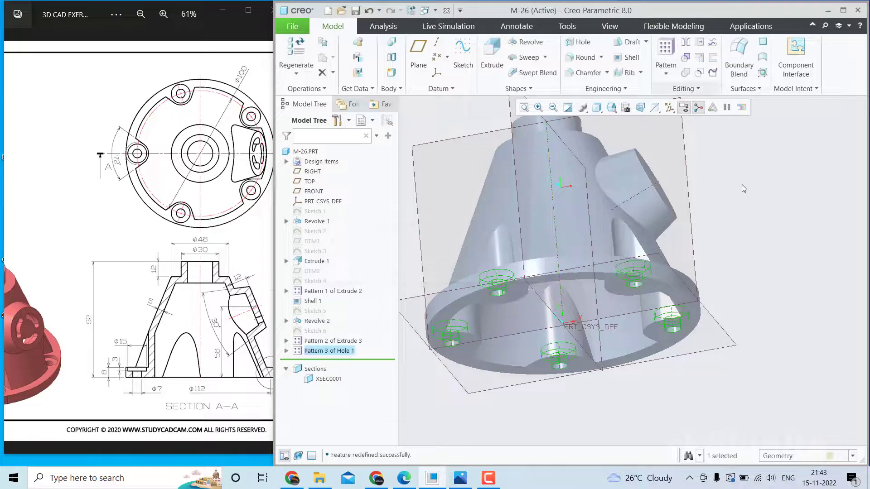
Redefine Shell 1 to also remove the flat end face of the cylindrical neck.
middle_click_drag(739, 272, 574, 212)
scroll(574, 269, "down", 4)
scroll(574, 211, "up", 3)
middle_click_drag(586, 288, 625, 190)
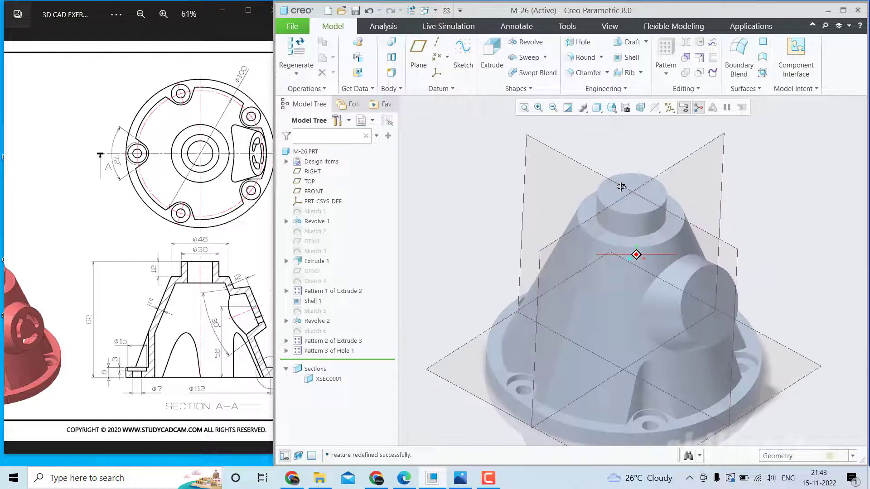
left_click(311, 301)
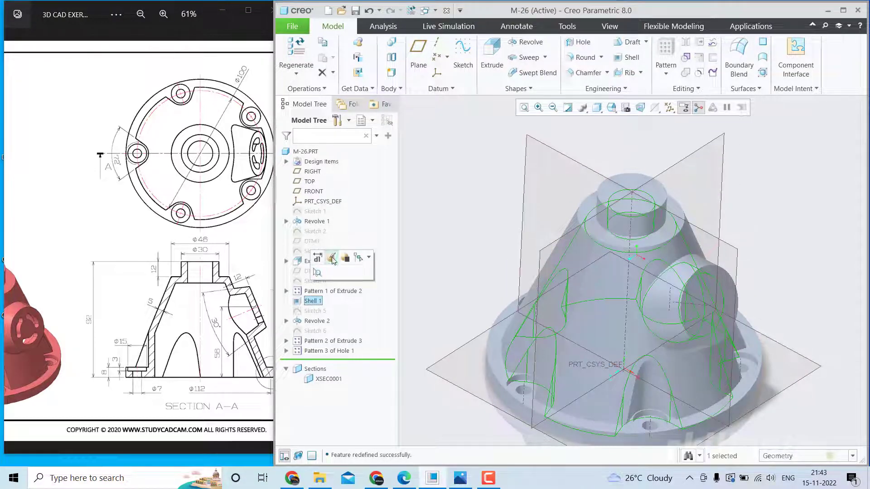
left_click(317, 272)
left_click(435, 206)
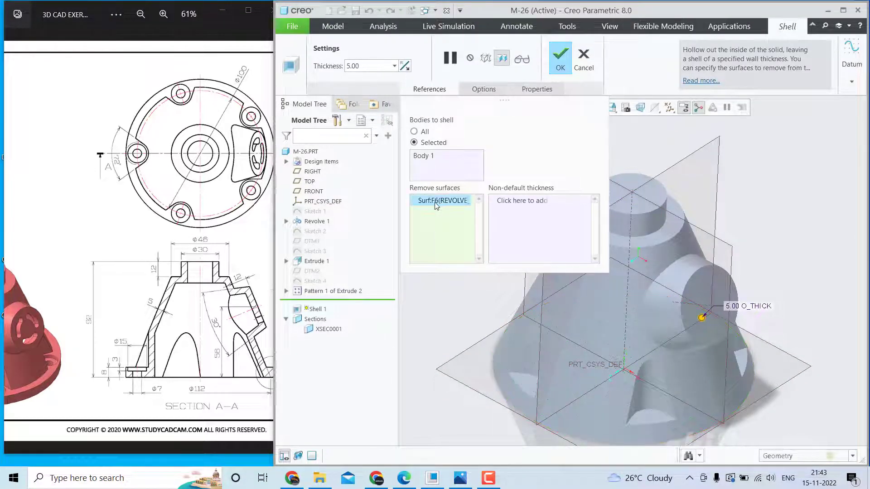
left_click(644, 204)
left_click(561, 59)
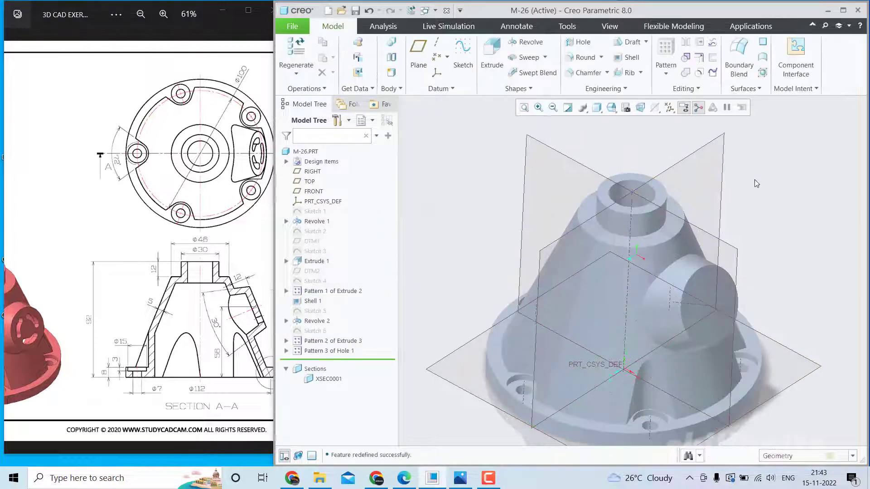
Start a new sketch on the flat circular end face of the side boss.
mouse_move(657, 272)
middle_mouse_down()
mouse_move(730, 319)
mouse_move(843, 291)
mouse_move(780, 287)
mouse_move(777, 261)
middle_mouse_up()
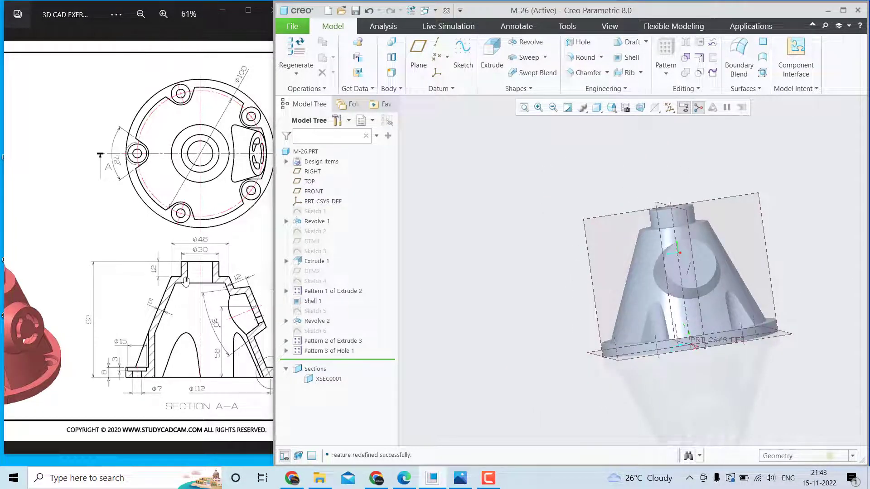
left_click_drag(190, 295, 95, 290)
scroll(641, 277, "up", 3)
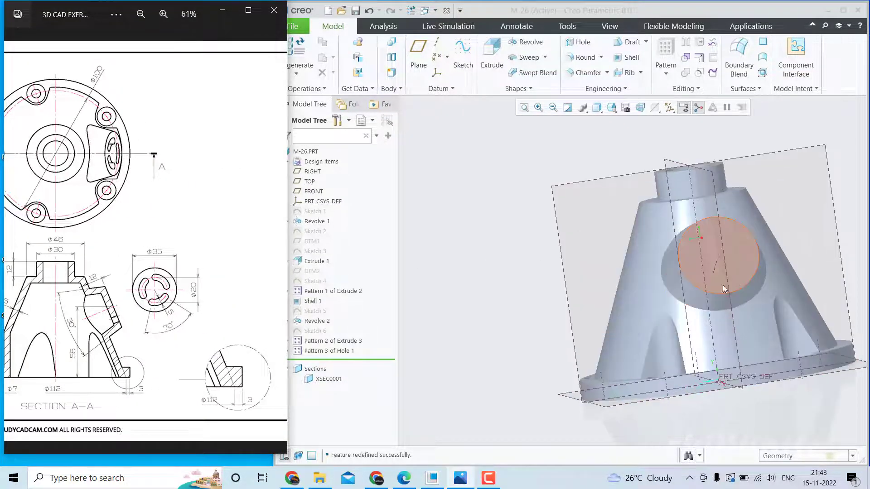
left_click(743, 277)
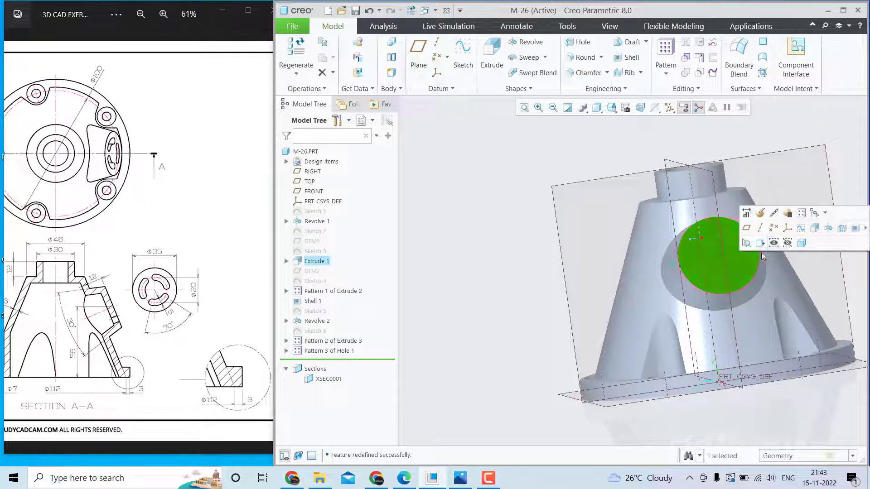
left_click(792, 228)
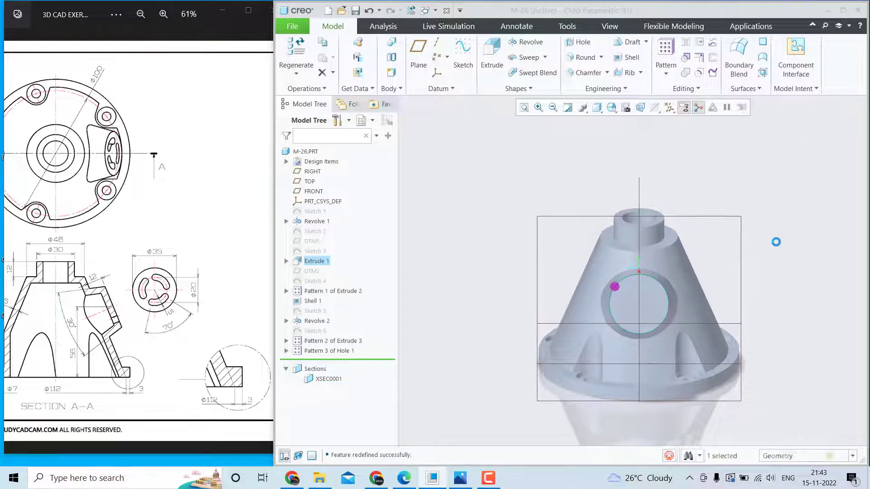
scroll(639, 317, "up", 3)
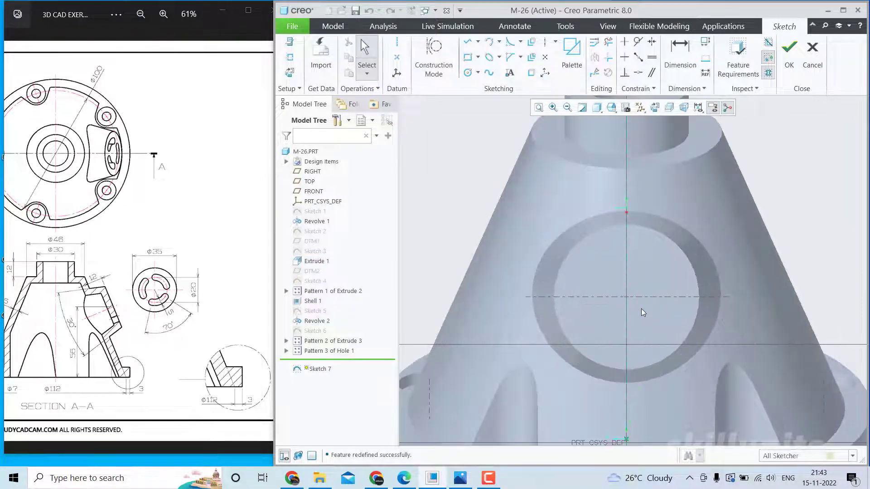
left_click(467, 72)
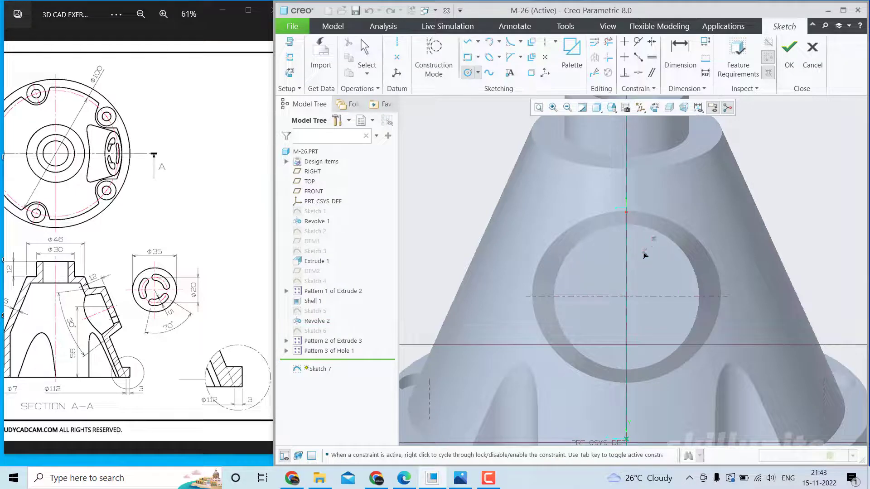
left_click(627, 298)
left_click(674, 278)
middle_click(693, 249)
left_click(672, 273)
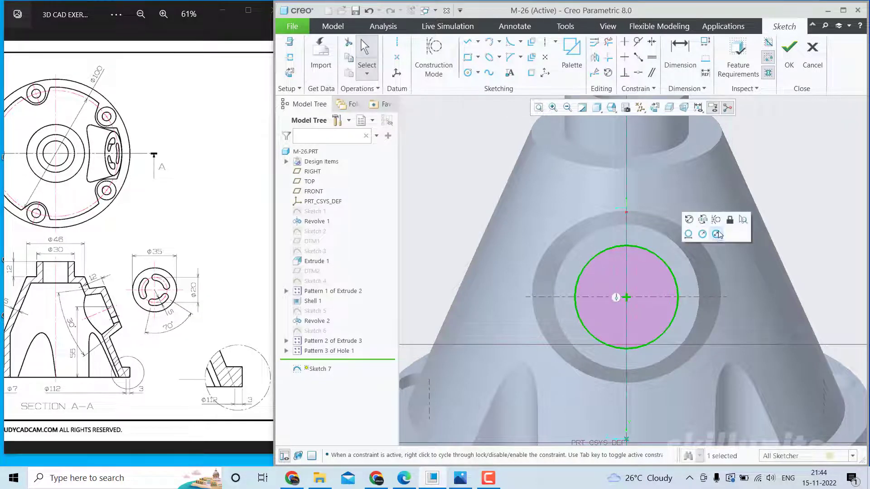
left_click(717, 233)
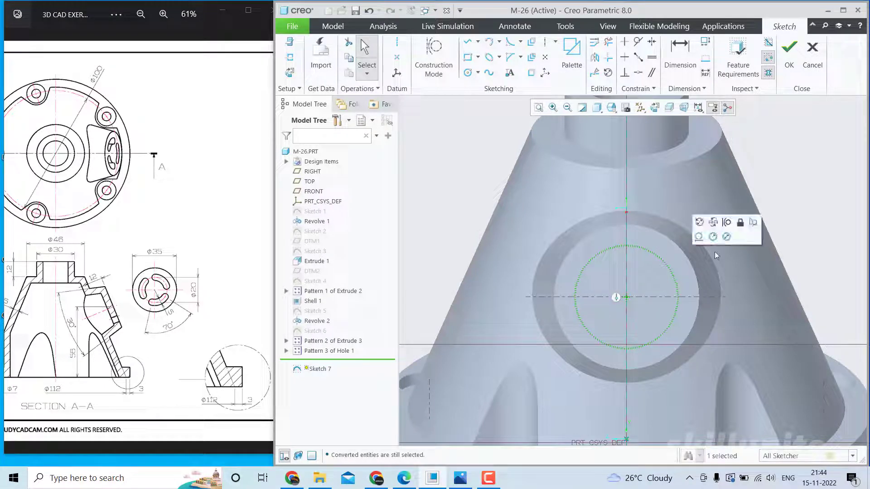
left_click(721, 241)
type("20")
key("Return")
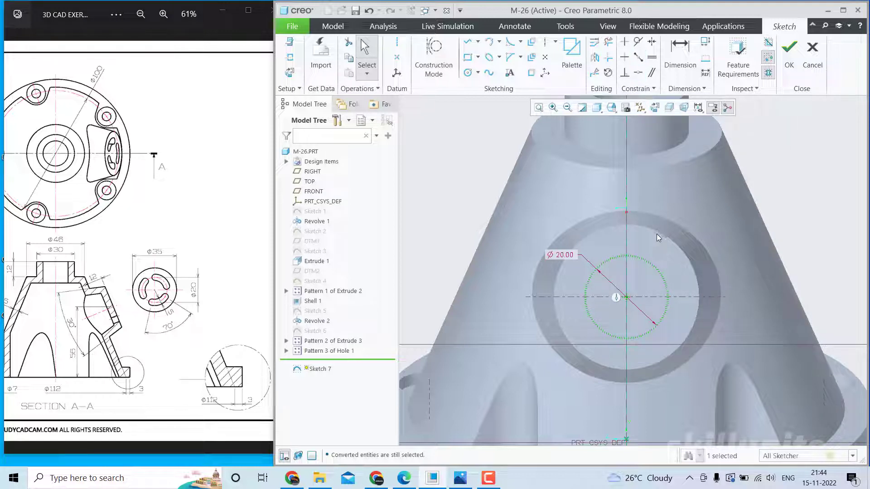
left_click(617, 261)
key("Delete")
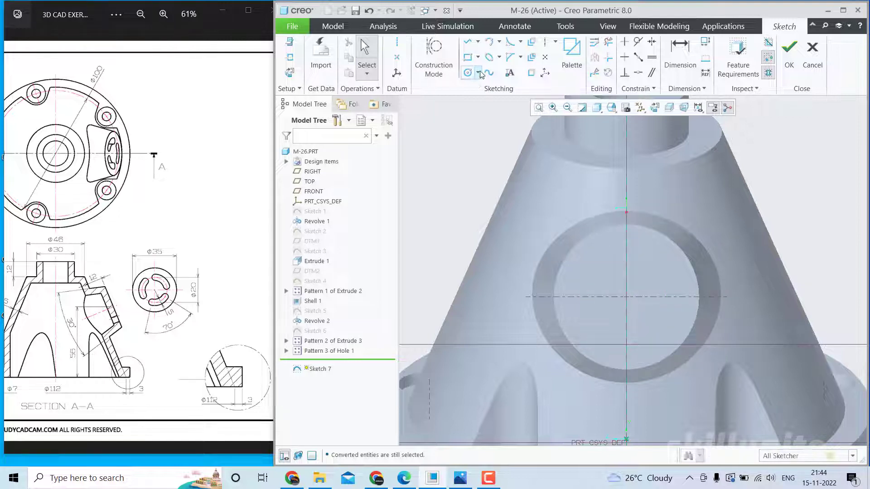
Sketch a circle of about 26 mm diameter concentric with the boss's end-face edge, and delete the extra constraint at its top.
left_click(478, 73)
left_click(496, 103)
left_click(598, 236)
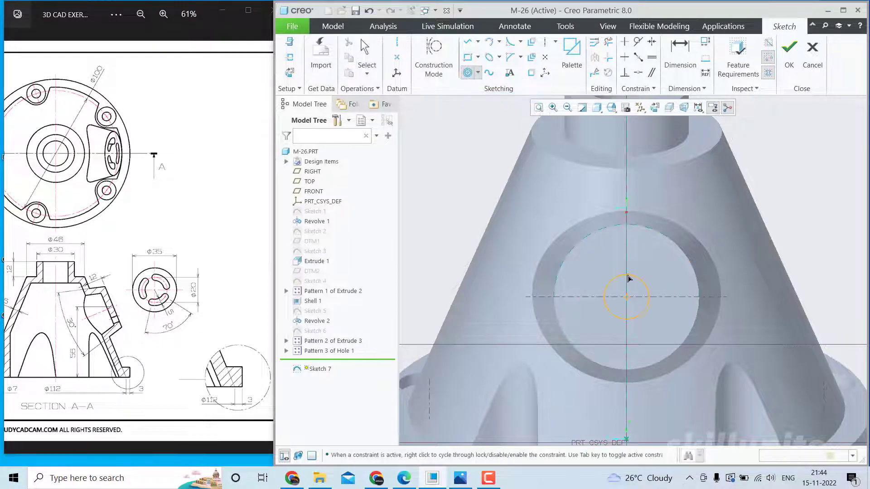
left_click(614, 252)
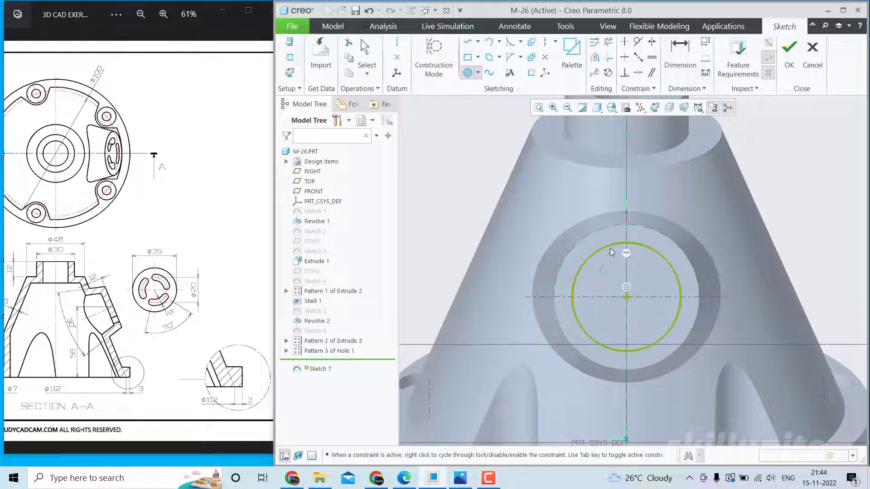
middle_click(627, 257)
left_click(626, 255)
key("Delete")
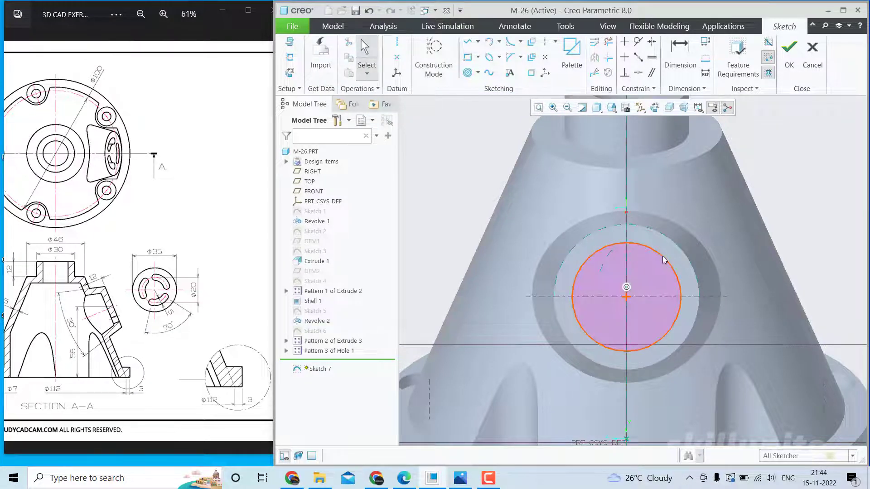
Set the concentric circle's diameter to 20 mm and convert it to construction geometry.
left_click(663, 258)
left_click(699, 220)
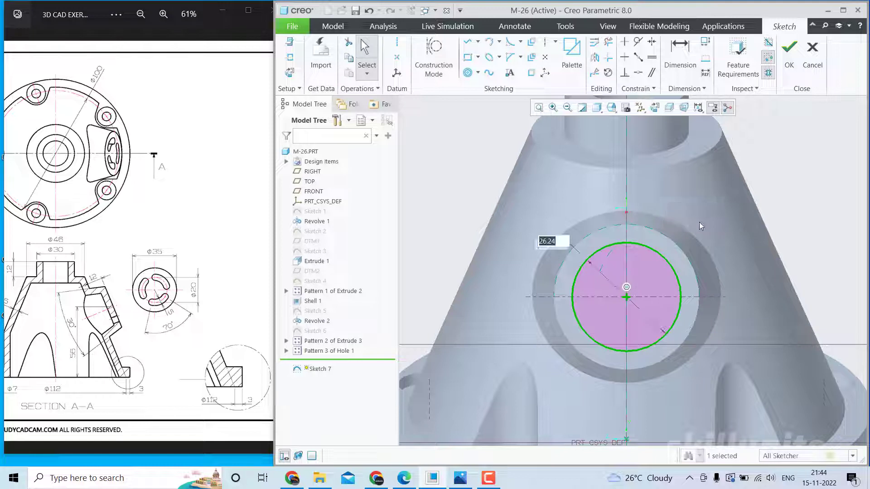
type("20")
key("Return")
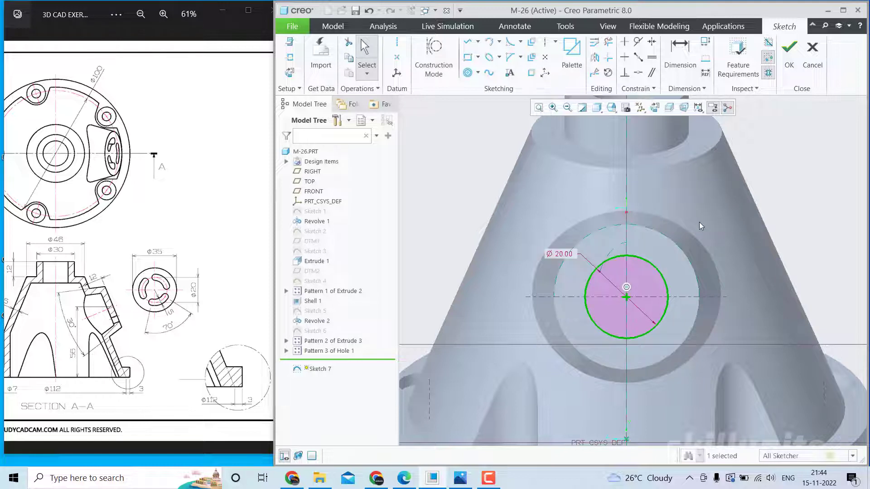
left_click(659, 273)
left_click(684, 222)
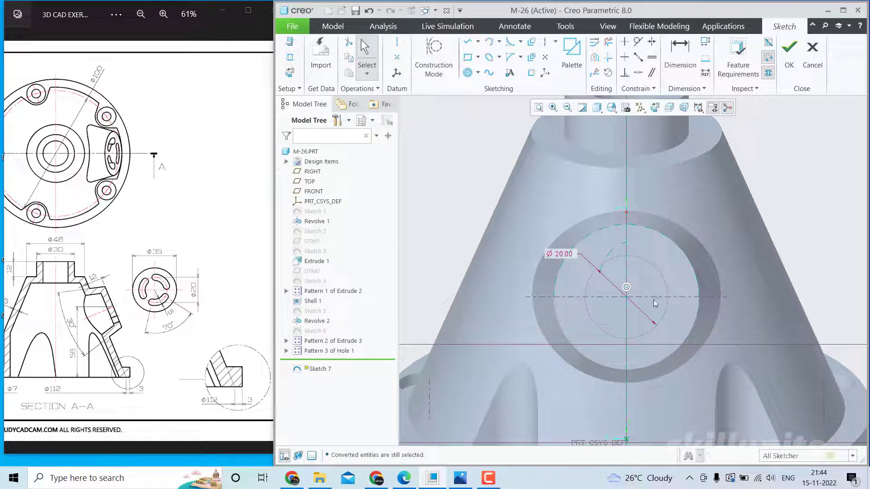
Add a vertical centerline through the centre of the 20 mm construction circle.
scroll(654, 321, "down", 2)
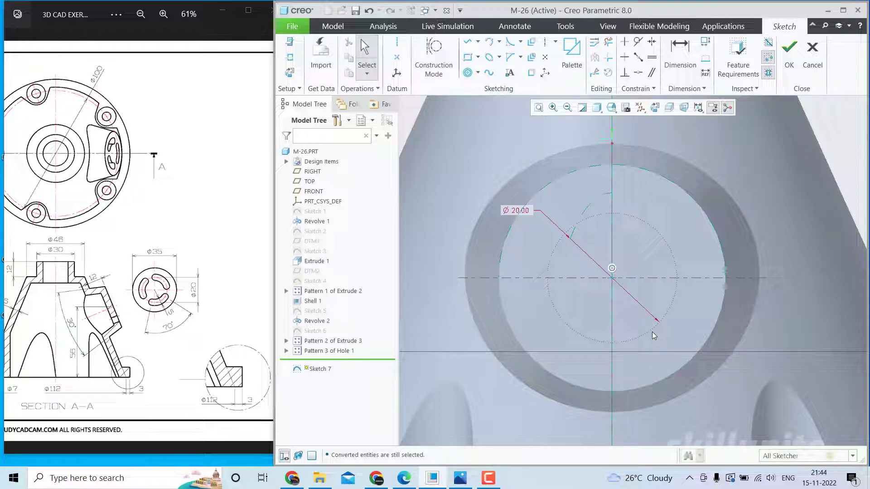
left_click(612, 305)
left_click(397, 43)
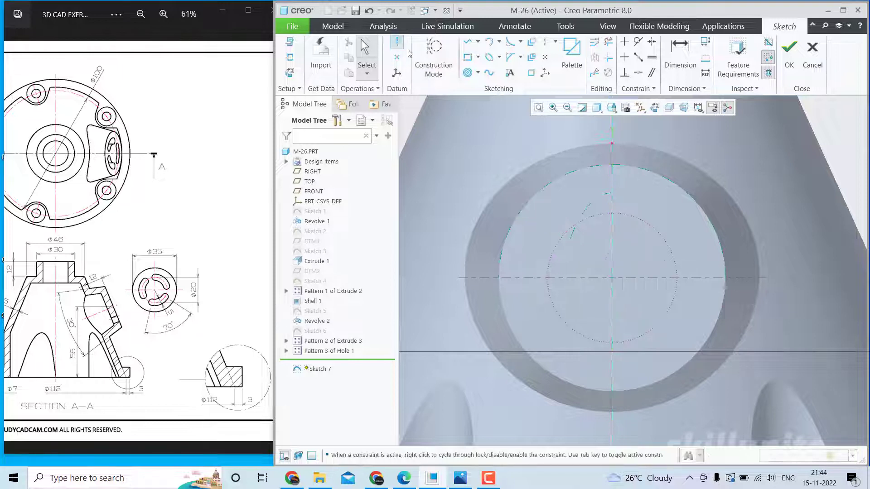
left_click(613, 278)
left_click(613, 249)
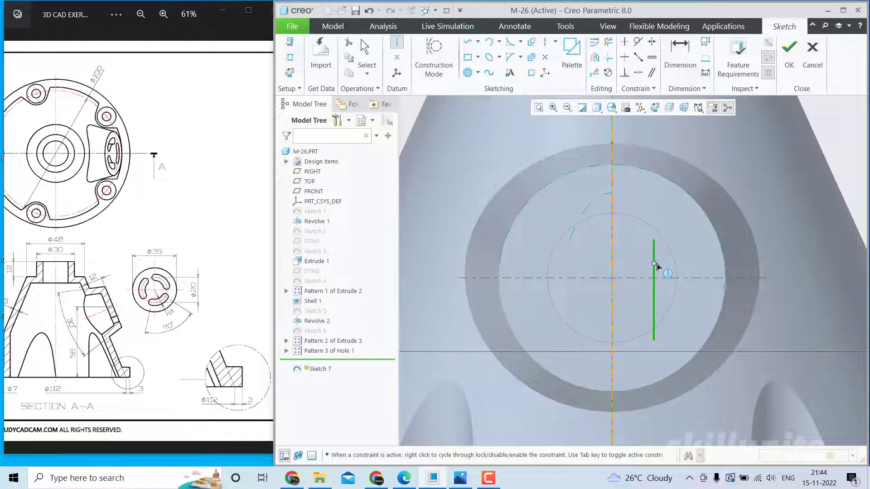
middle_click(657, 266)
Place an Arc racetrack shape from the Sketcher Palette just below the construction circle's centre.
left_click(572, 53)
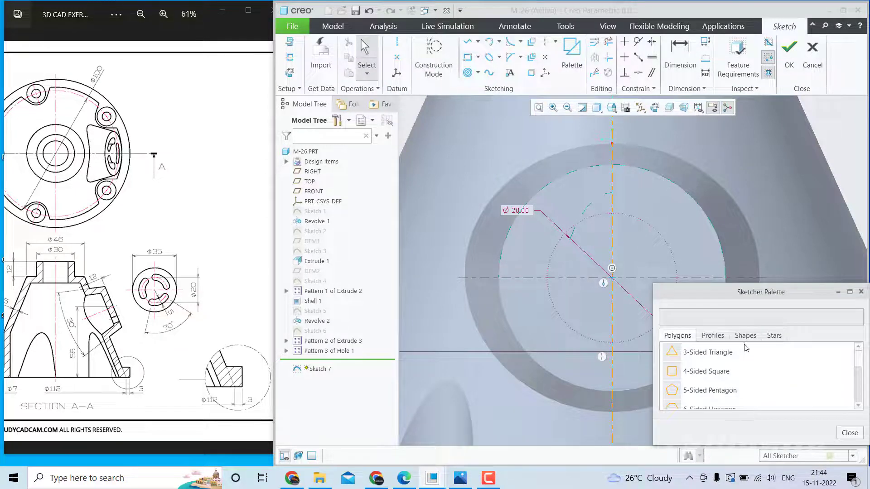
left_click(745, 336)
scroll(719, 378, "down", 3)
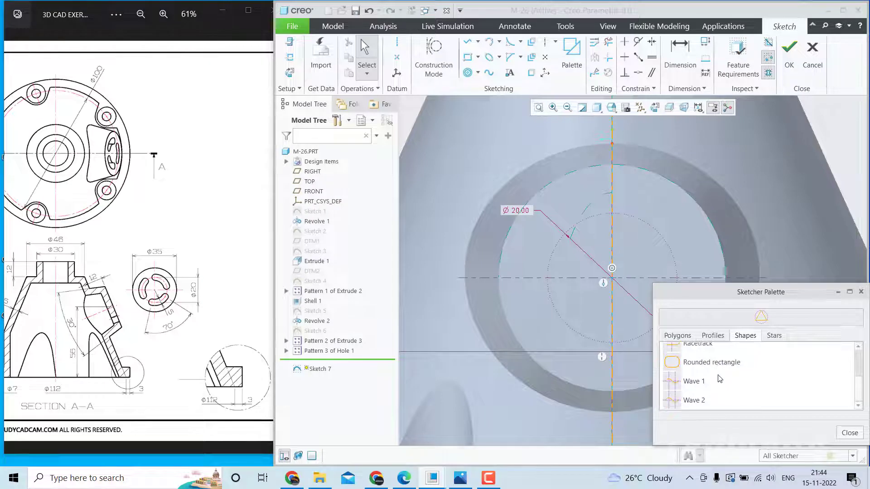
left_click(714, 336)
scroll(708, 376, "down", 1)
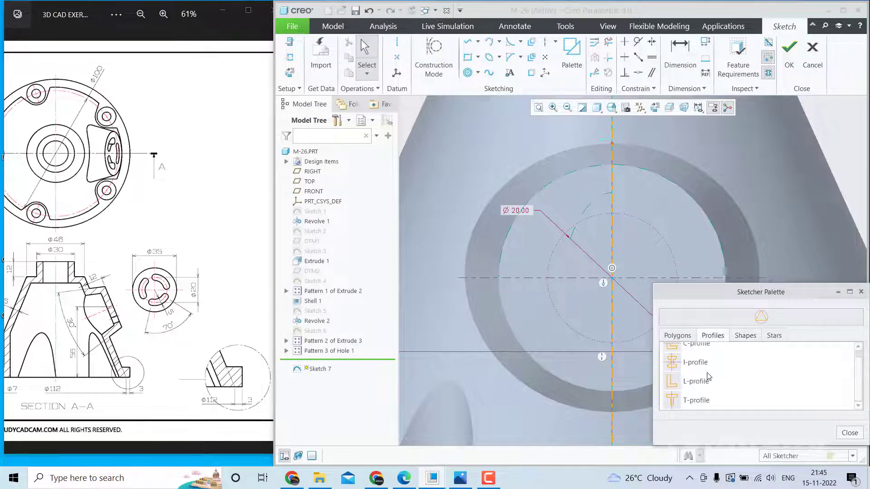
left_click(688, 337)
scroll(707, 389, "down", 3)
left_click(743, 339)
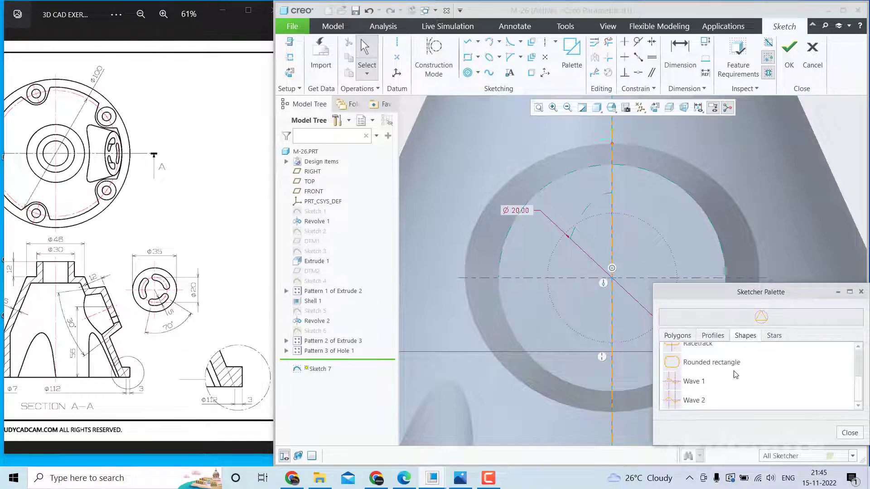
scroll(726, 376, "up", 3)
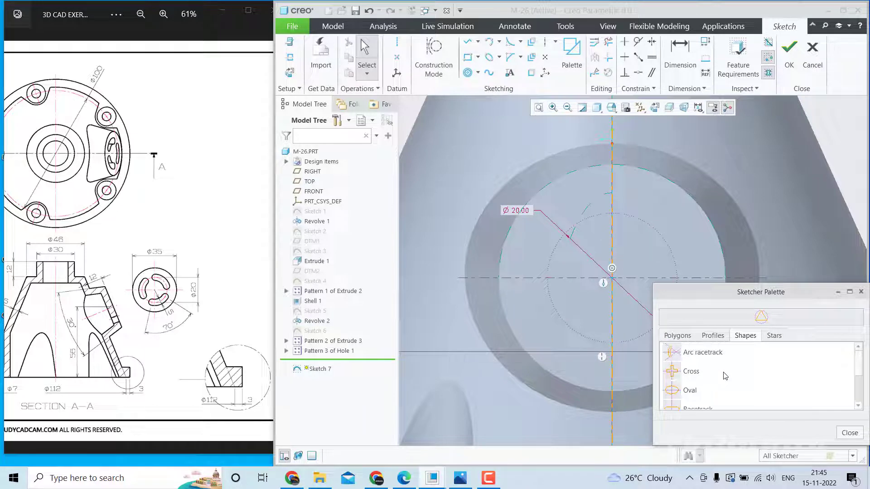
left_click(714, 357)
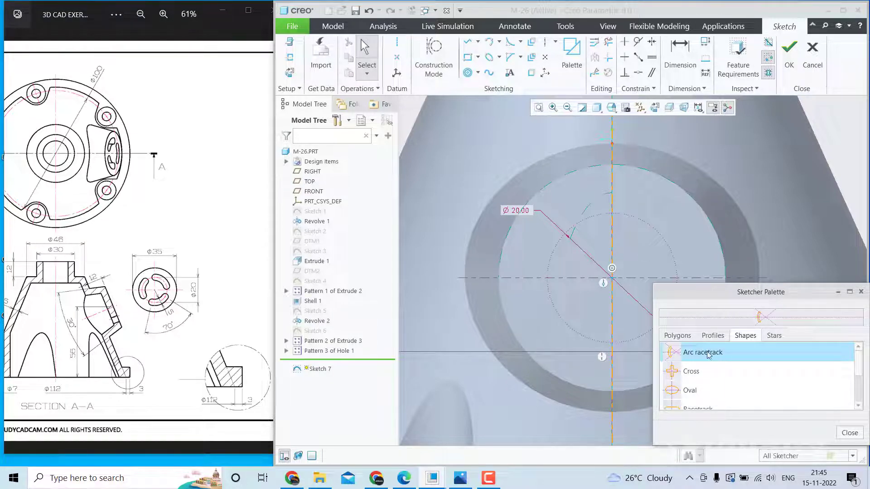
left_click_drag(709, 354, 605, 318)
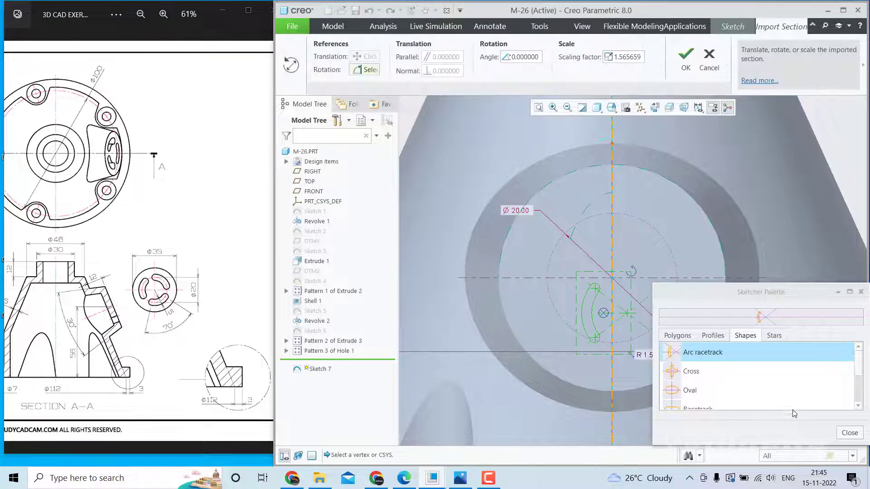
left_click(850, 433)
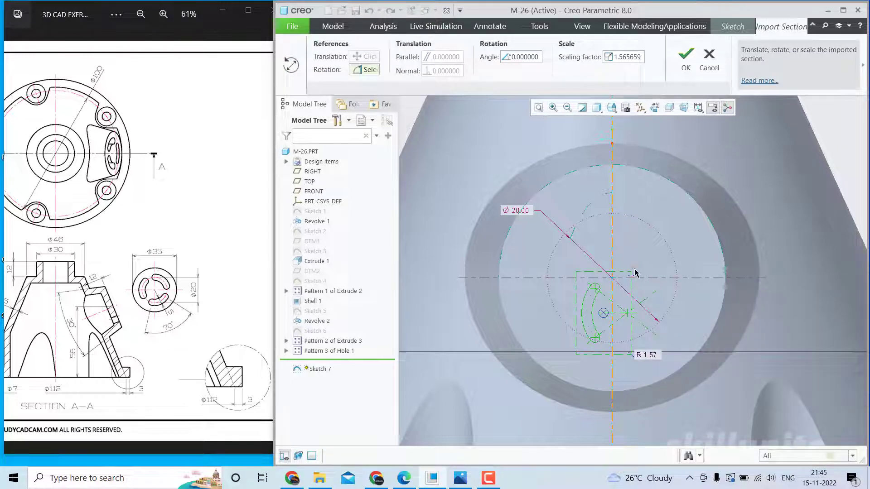
Rotate the imported arc racetrack 90° so its curved slot lies below its own centre point, and accept the import.
left_click_drag(635, 273, 554, 287)
scroll(596, 353, "up", 1)
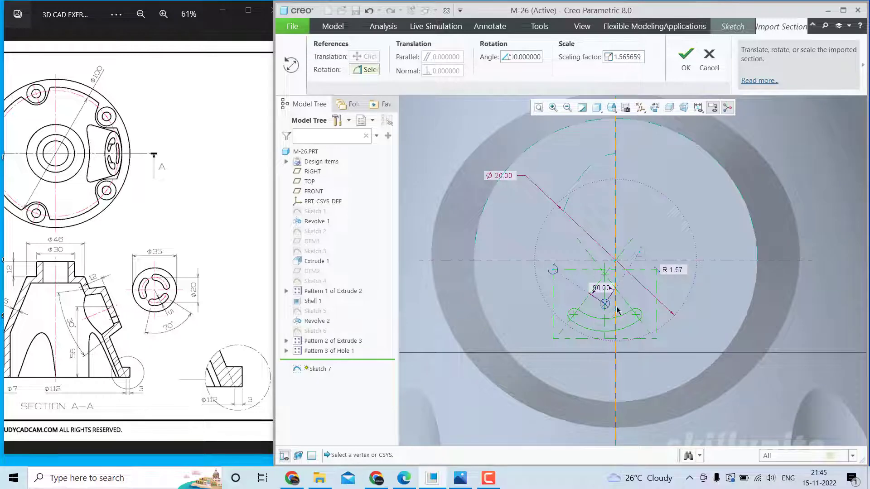
left_click(686, 57)
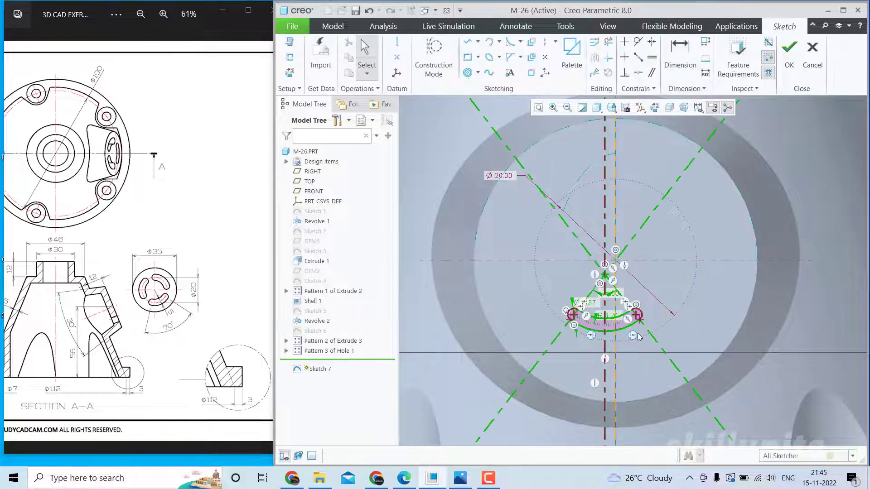
Make the arc racetrack's centre point coincident with the centre of the 20 mm construction circle.
scroll(589, 308, "up", 2)
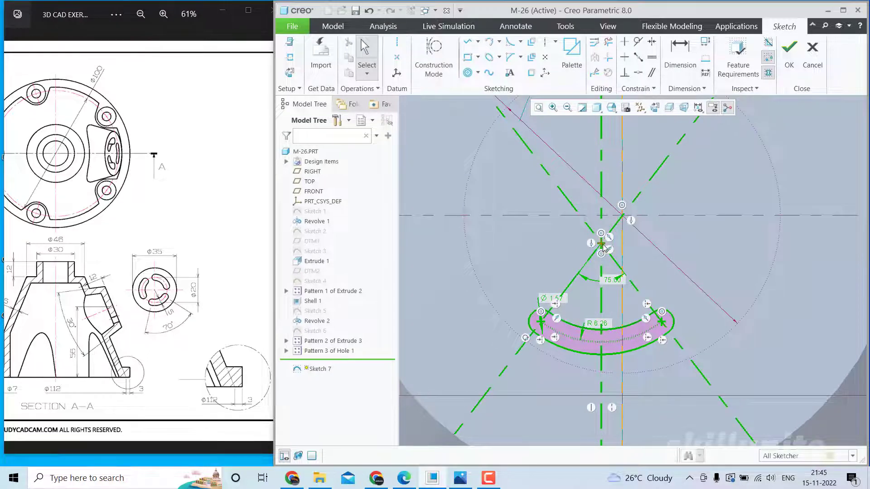
left_click_drag(602, 247, 603, 233)
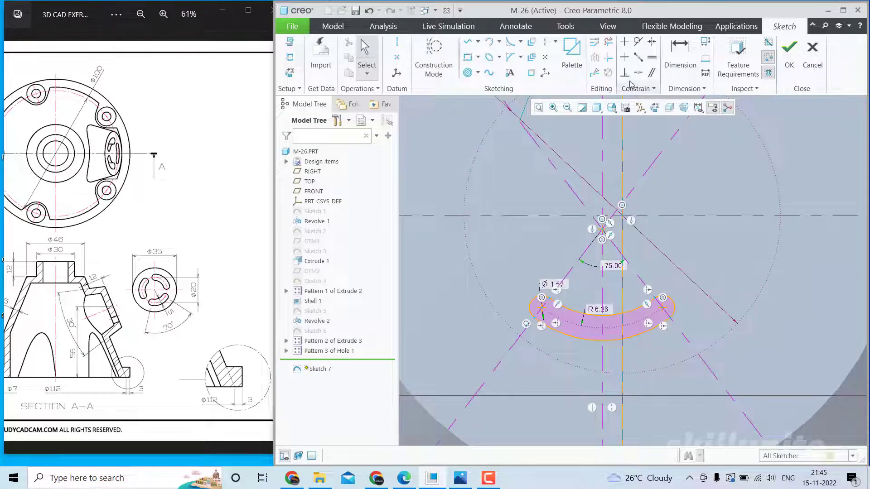
left_click(637, 73)
left_click(622, 216)
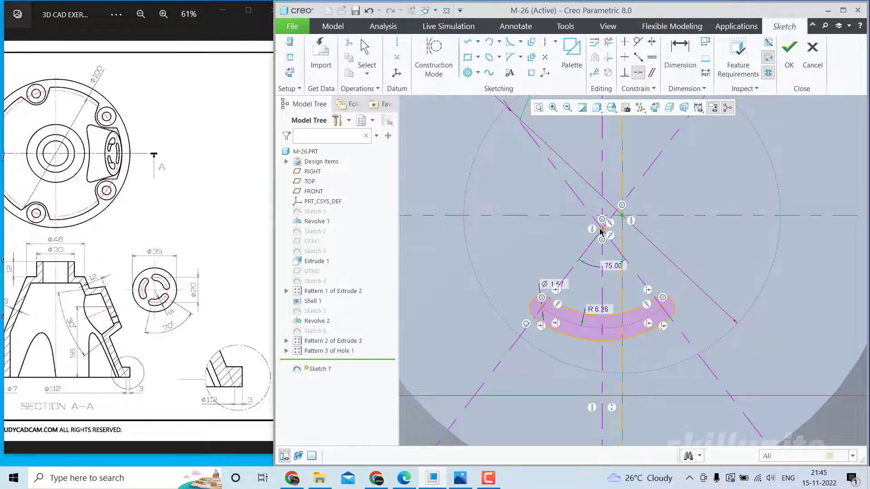
left_click(602, 230)
middle_click(626, 290)
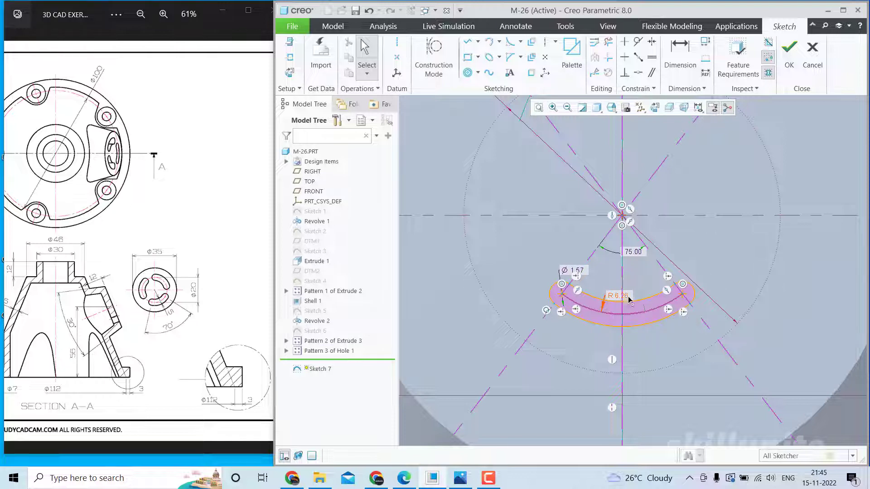
Move the curved slot's radius and diameter dimensions clear of the geometry and set the slot width diameter to 5.
left_click_drag(617, 296, 633, 261)
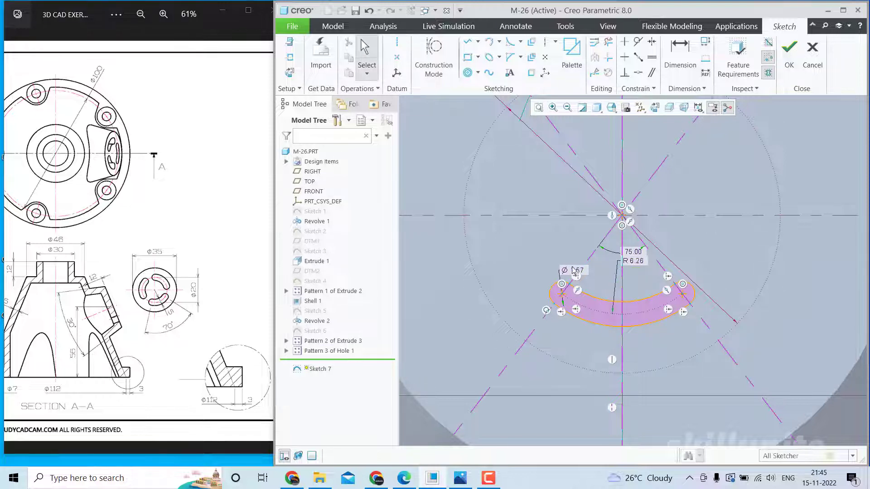
left_click_drag(572, 270, 520, 260)
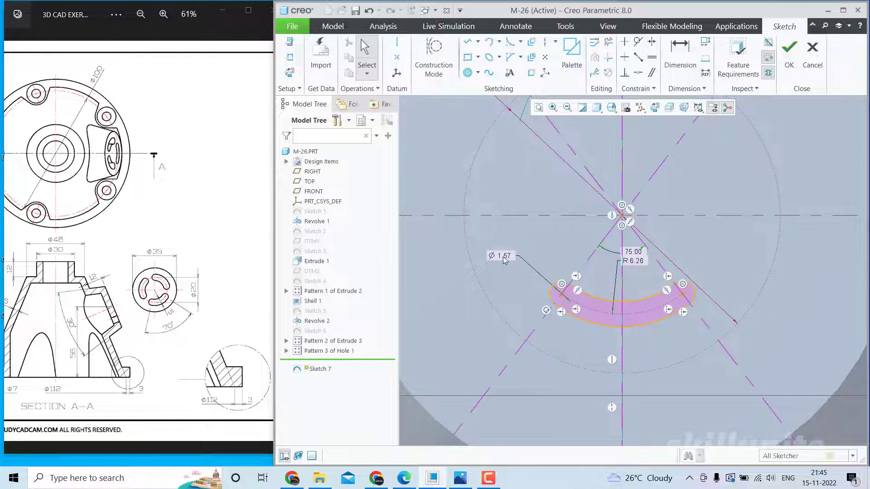
double_click(505, 257)
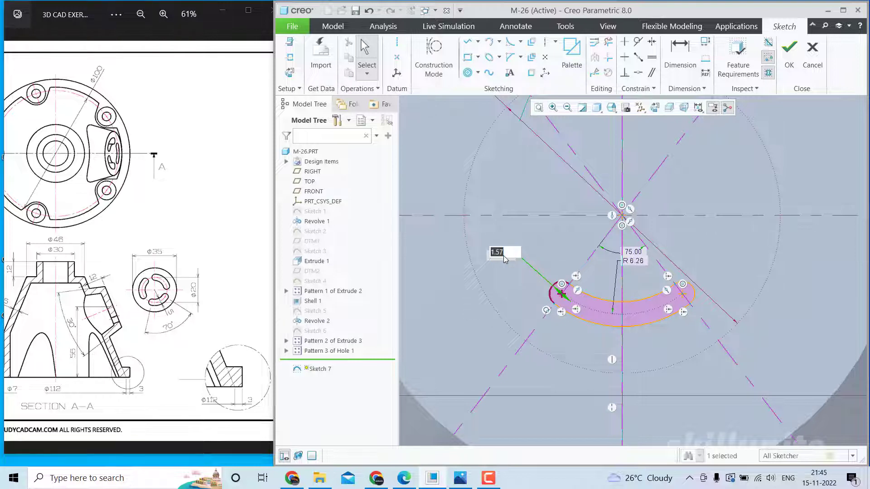
type("5")
key("Return")
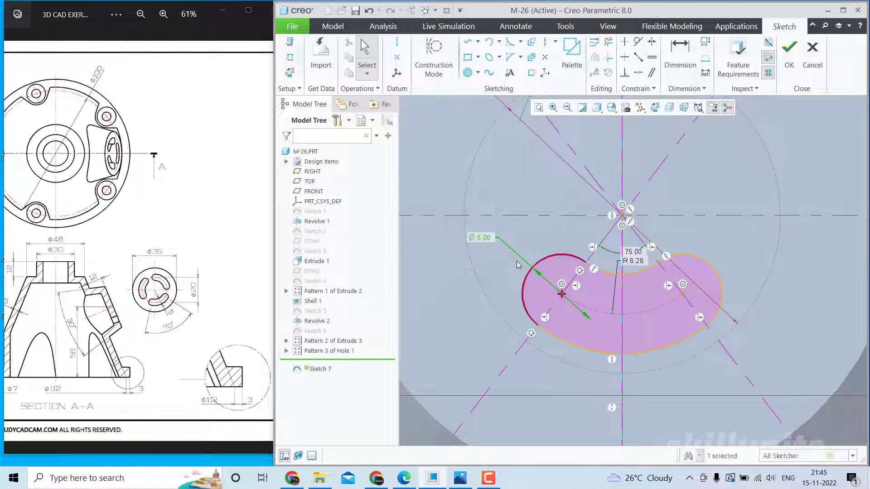
Set the angle between the curved slot's two end centerlines to 70°.
scroll(631, 313, "up", 1)
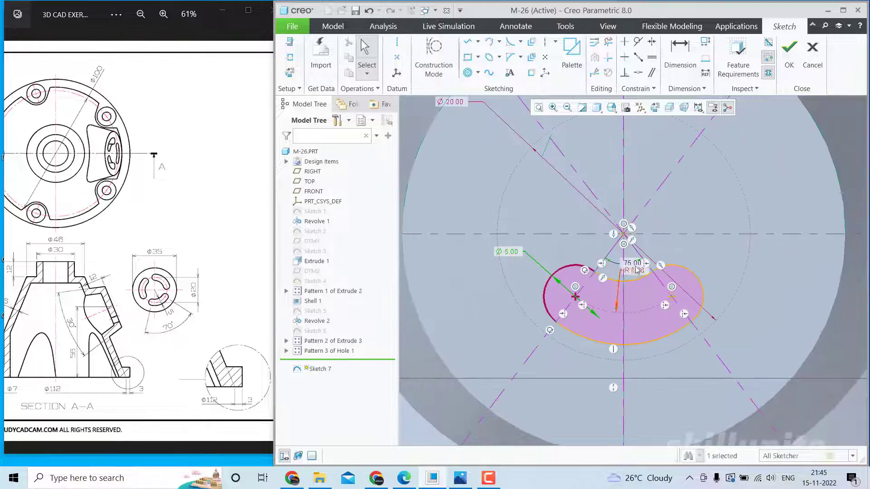
left_click(611, 408)
double_click(611, 407)
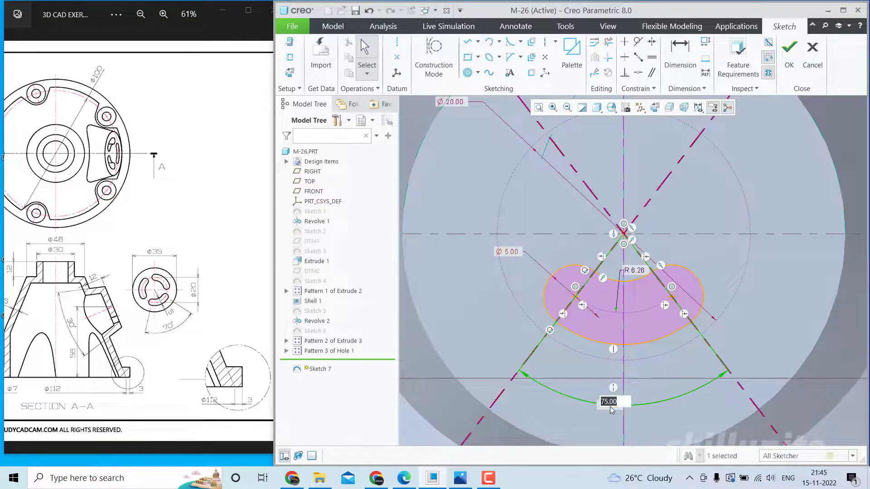
type("70")
key("Return")
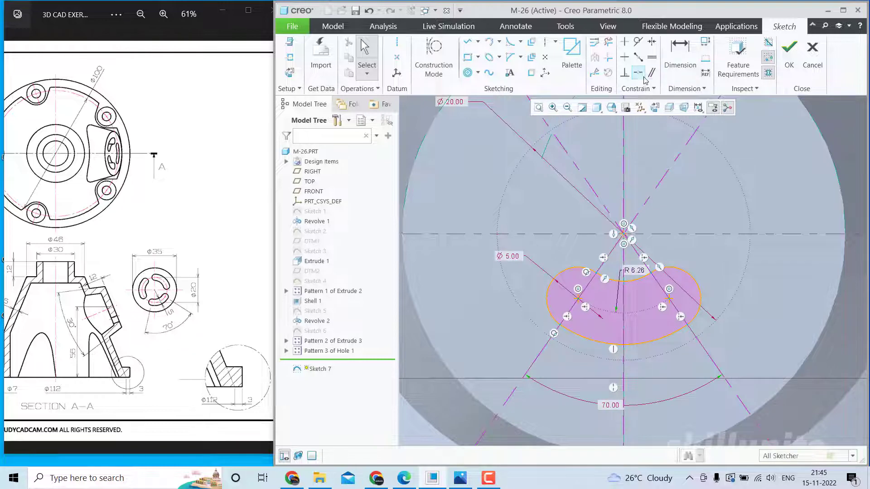
Try to make the slot's construction centre arc coincident with the 20 mm construction circle.
left_click(639, 73)
left_click(647, 313)
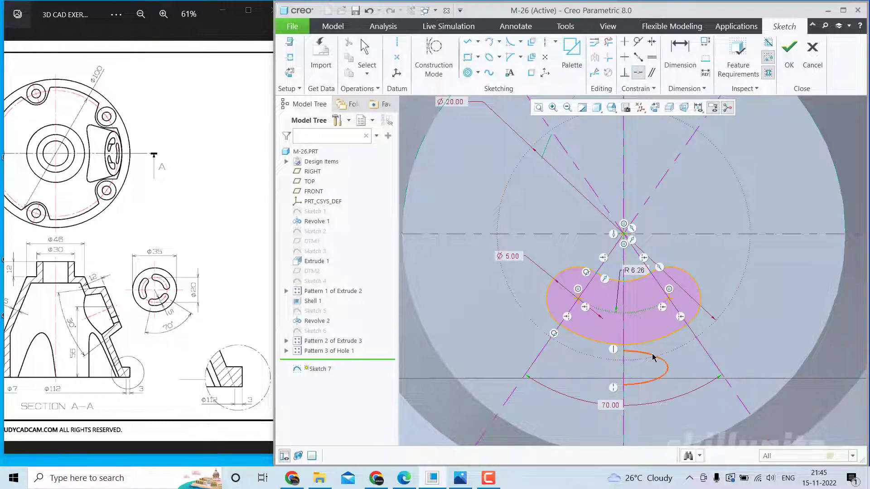
left_click(654, 360)
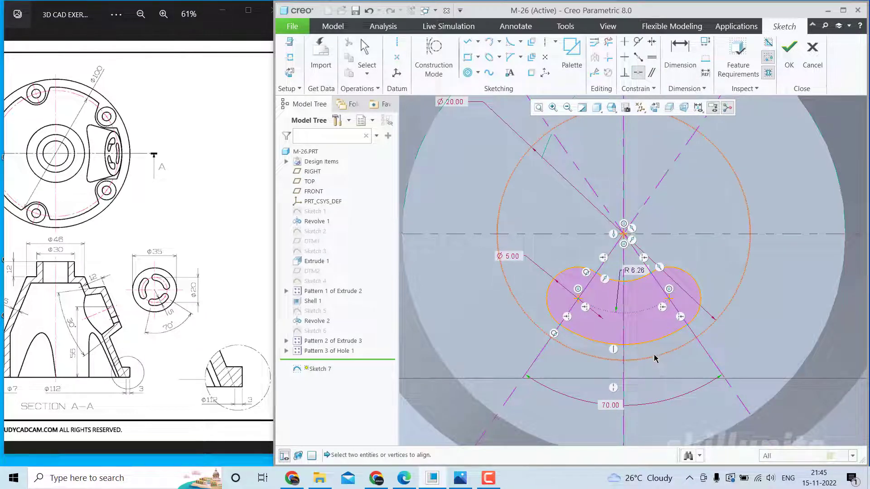
middle_click(645, 297)
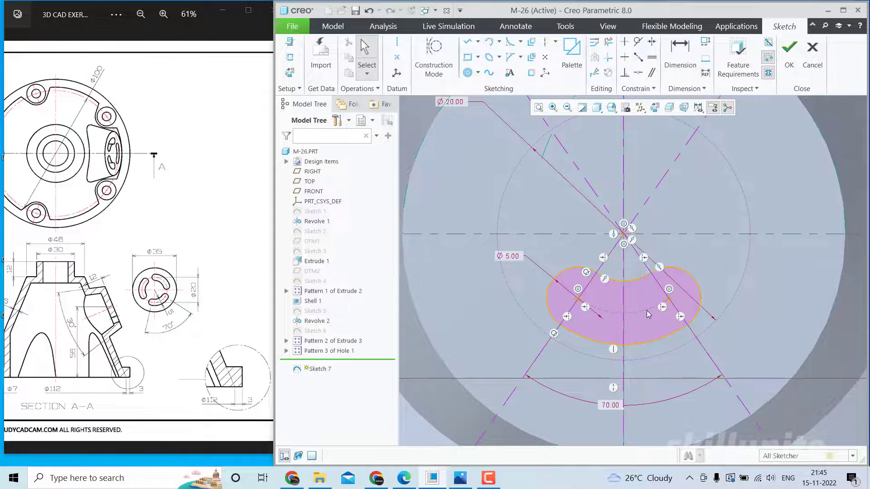
left_click(640, 73)
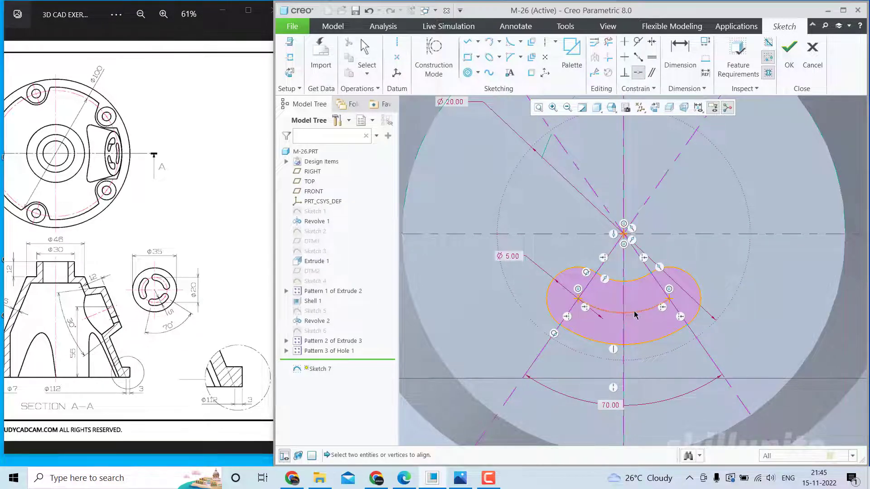
middle_click(644, 356)
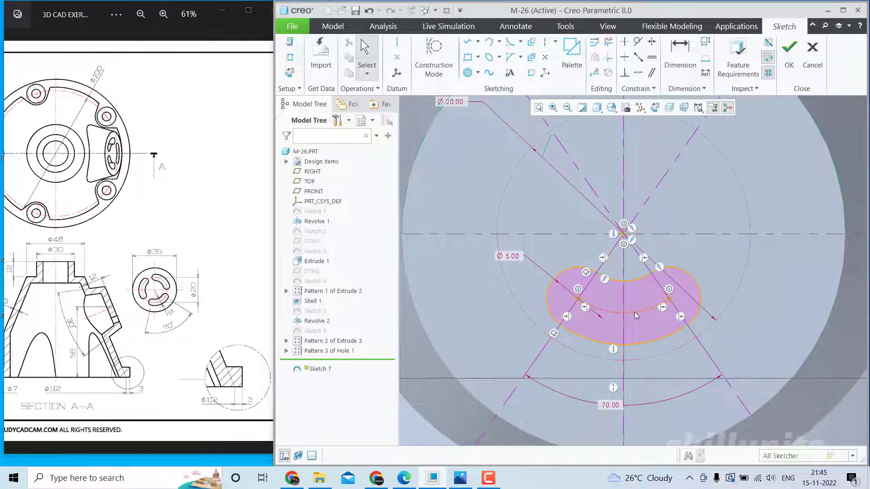
Stretch the slot outward near the 20 mm construction circle and make its end-arc centre coincident with that circle.
left_click_drag(634, 312, 636, 334)
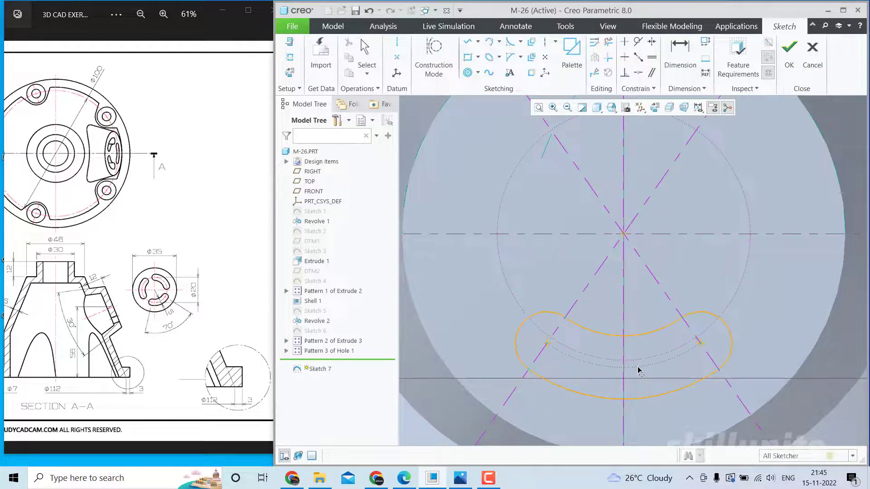
left_click_drag(639, 372, 637, 355)
left_click(638, 73)
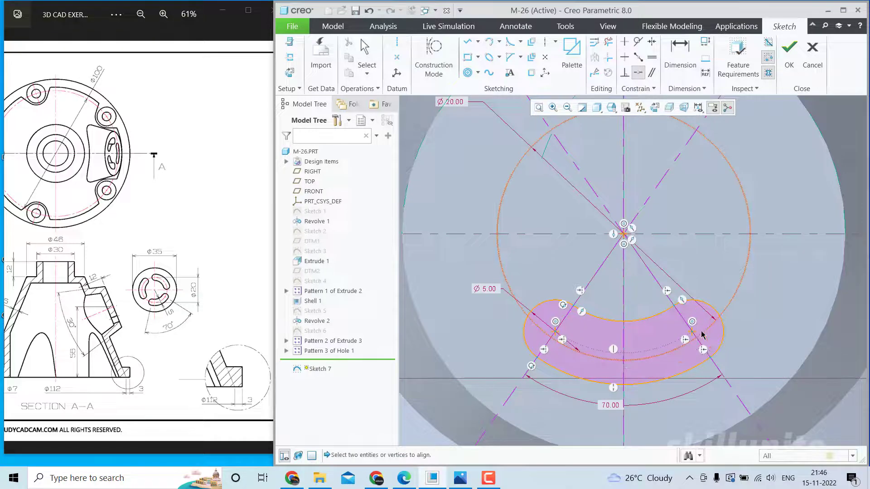
left_click(693, 335)
middle_click(584, 341)
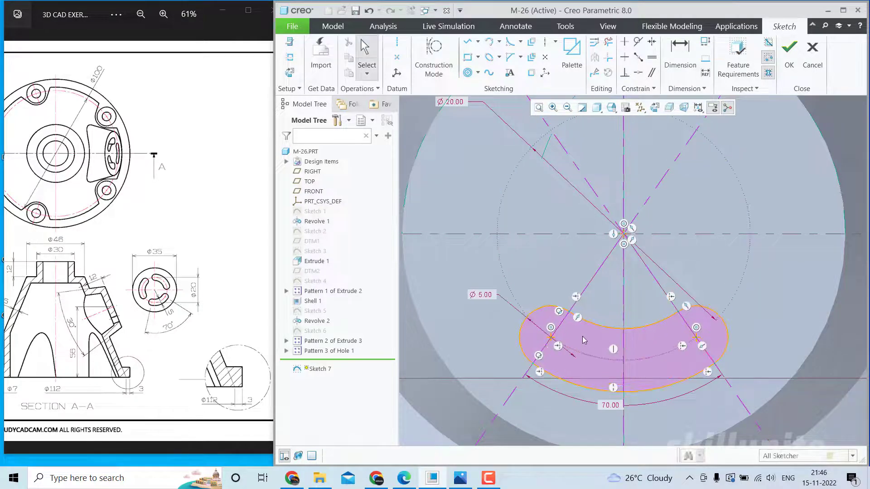
Test whether the slot's end centre can still be moved, and finish the slot sketch.
left_click_drag(550, 338, 560, 295)
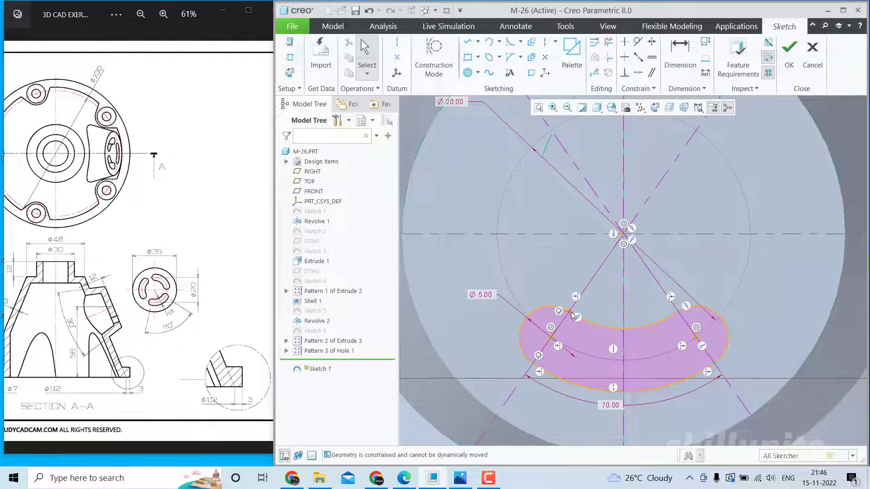
scroll(636, 317, "up", 2)
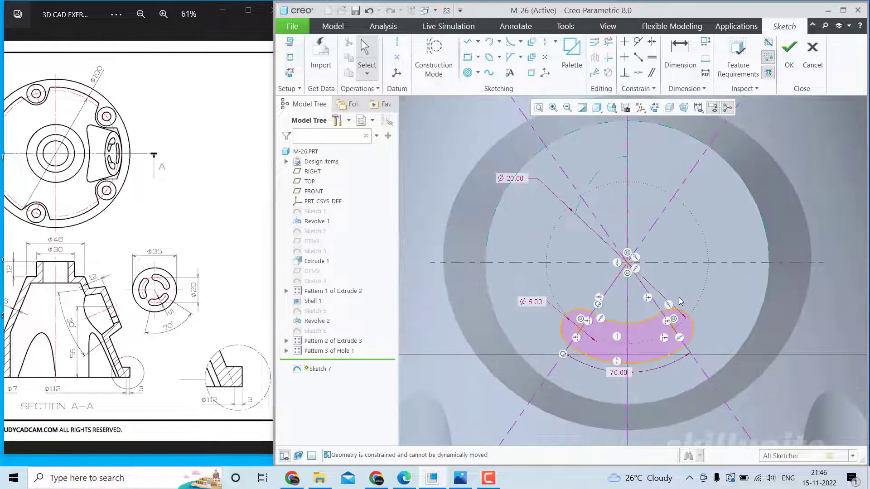
left_click(790, 68)
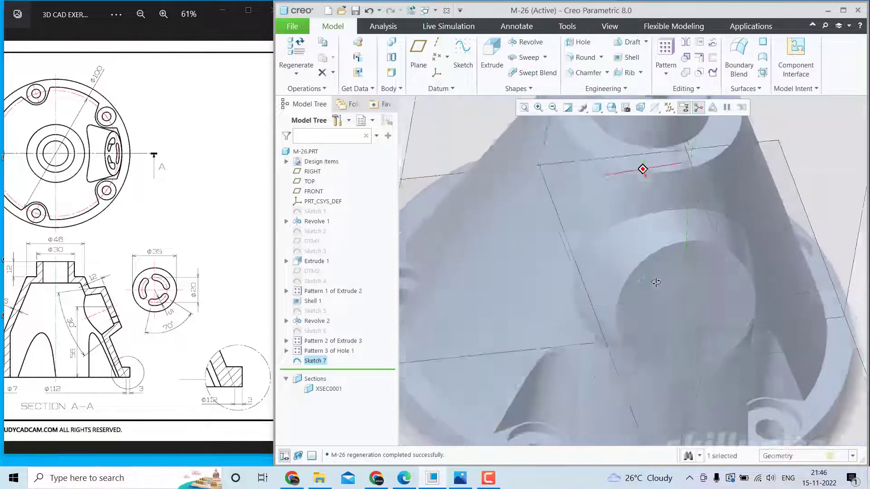
Extrude the curved slot sketch as a material-removing cut with Through All depth.
left_click(493, 54)
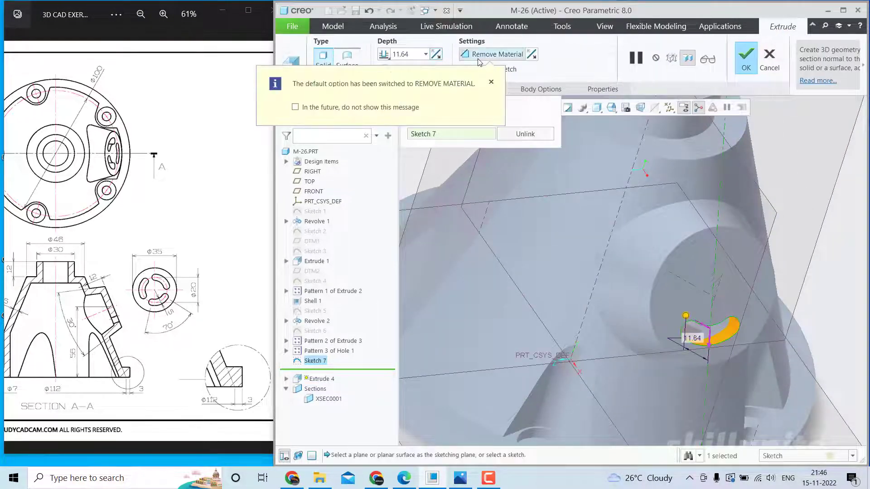
left_click(390, 55)
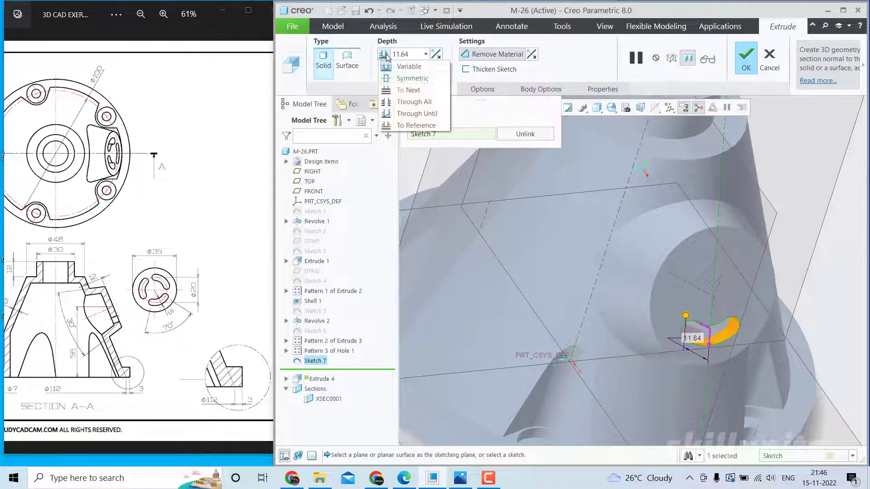
left_click(404, 98)
middle_click_drag(643, 272, 571, 235)
left_click(746, 72)
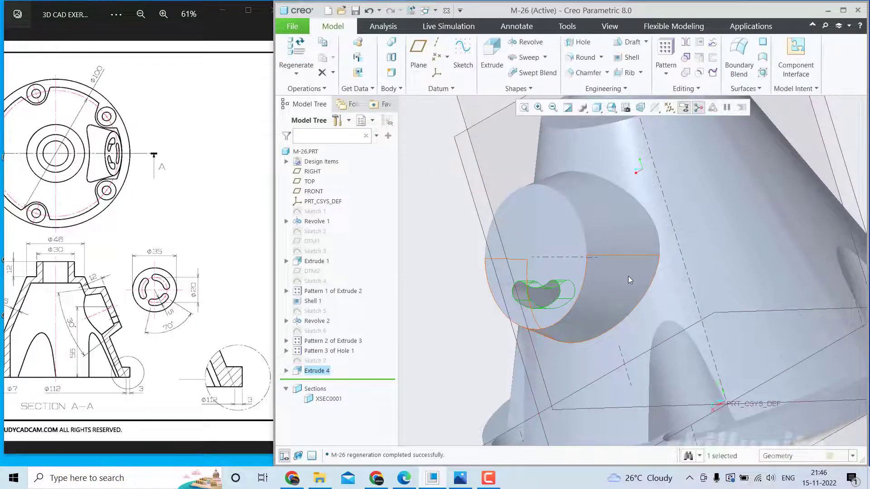
Start an axis pattern of the slot cut, using the side boss's central axis as the pattern centre.
middle_click_drag(627, 278, 602, 190)
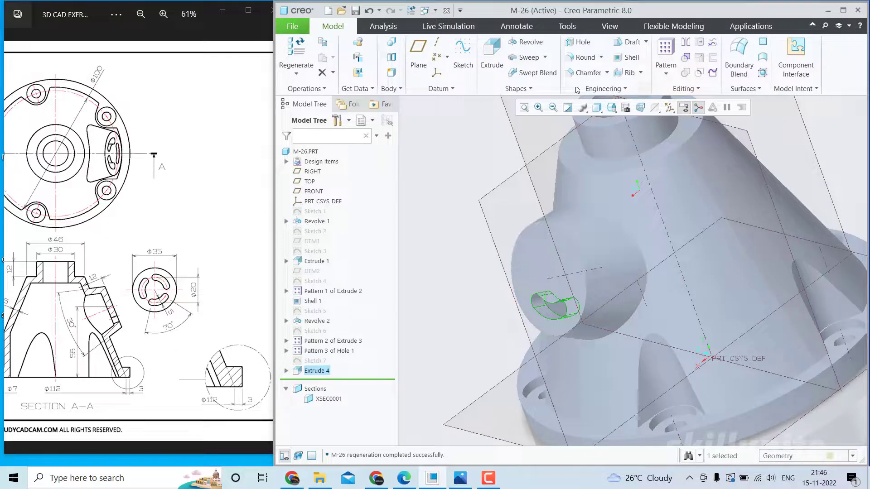
left_click(666, 52)
left_click(347, 65)
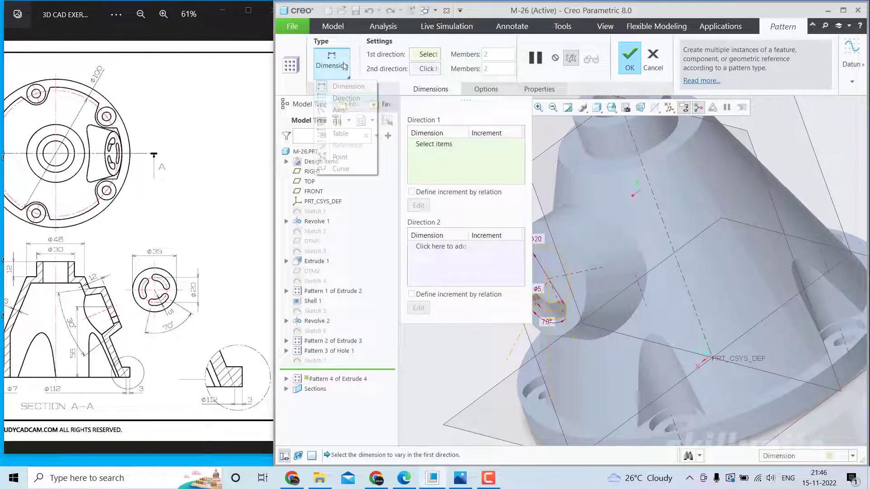
left_click(342, 112)
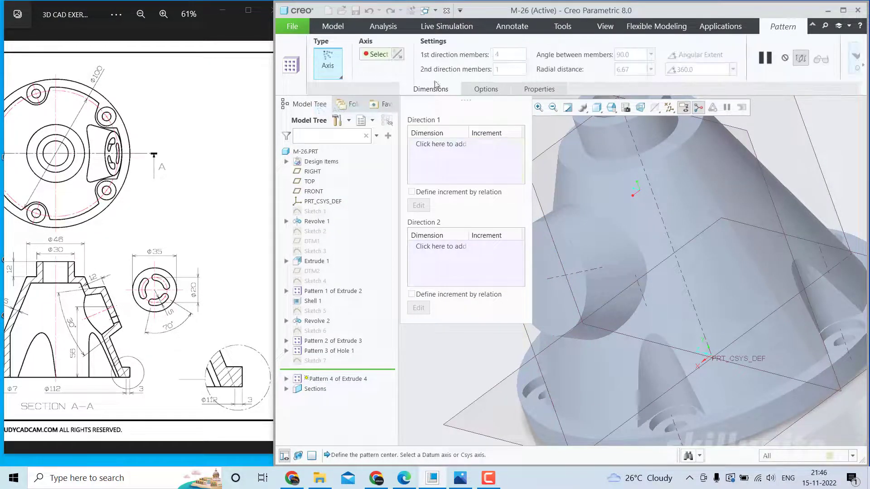
left_click(580, 271)
scroll(679, 281, "up", 3)
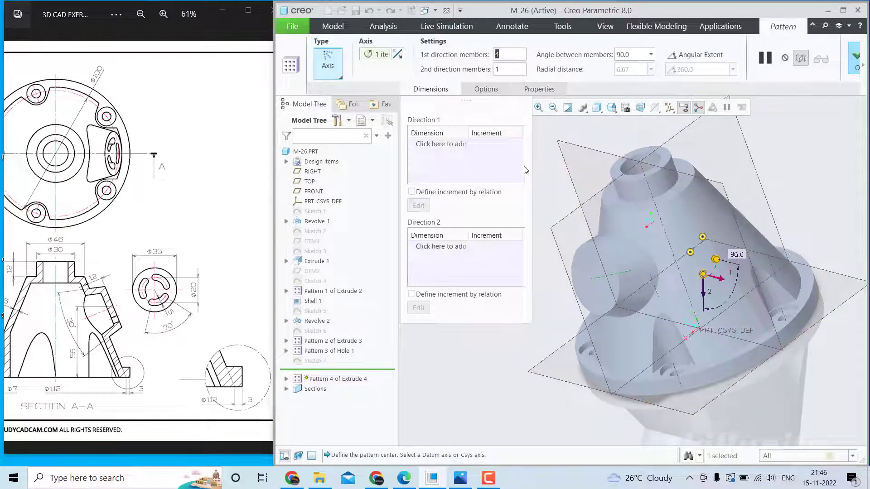
Set the slot pattern to 3 members spaced 120° apart and complete it.
type("3")
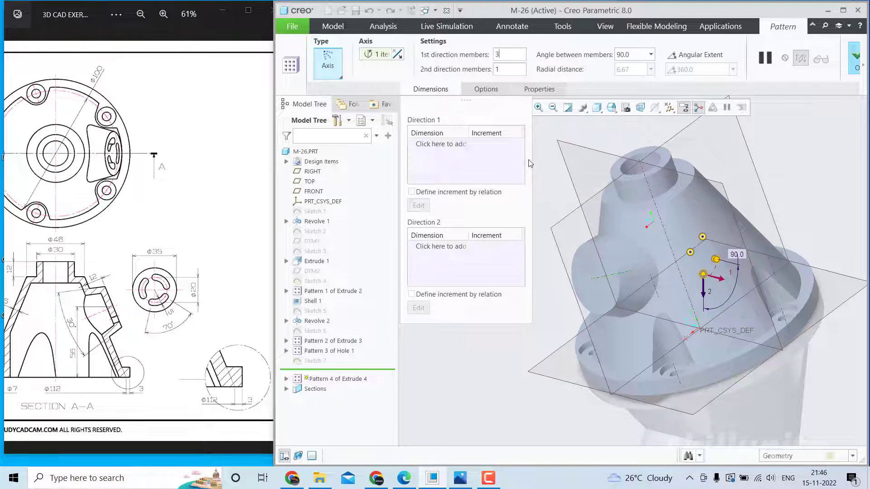
double_click(632, 54)
type("1")
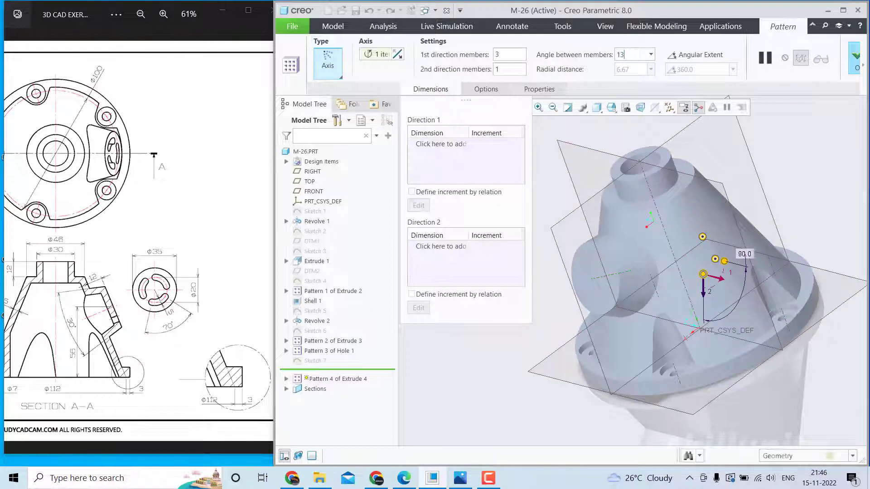
type("20")
key("Return")
left_click(854, 56)
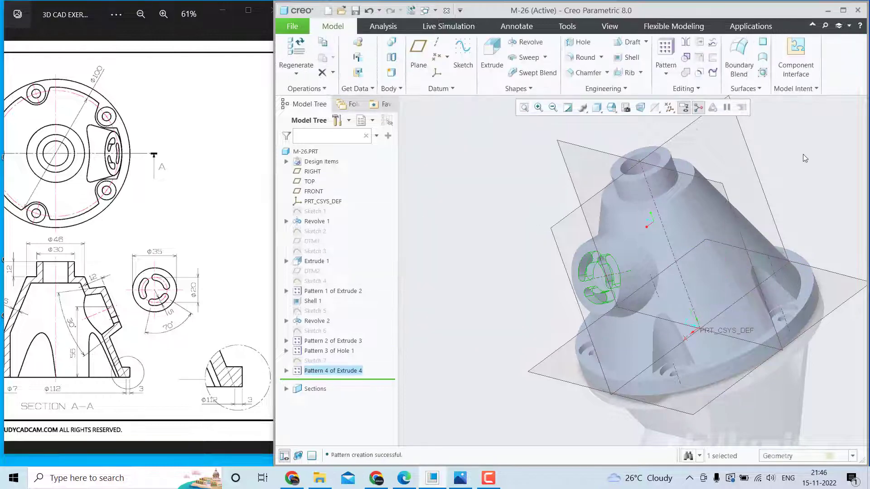
Turn off the display of the datum planes, axes and coordinate system.
middle_click_drag(752, 195, 668, 284)
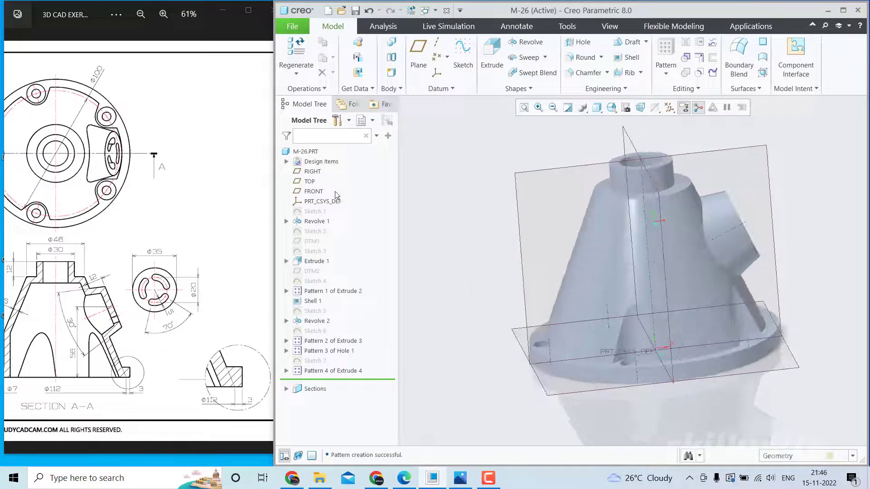
left_click(321, 173)
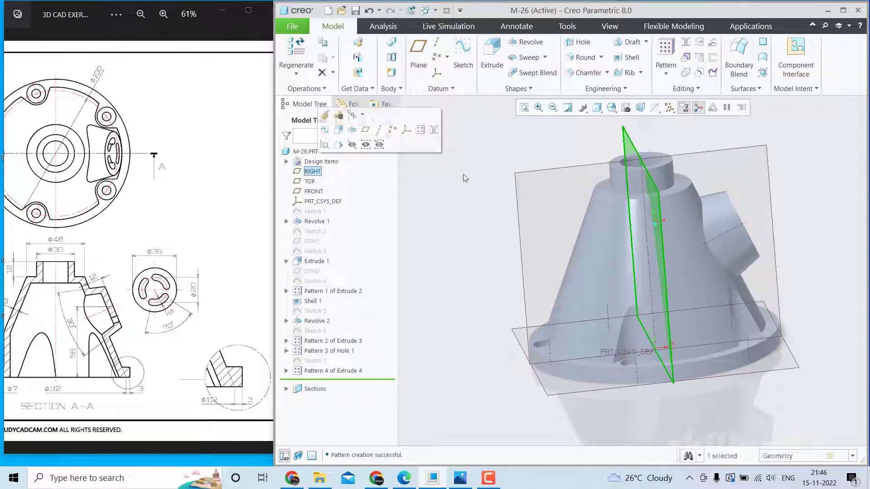
left_click(544, 163)
left_click(669, 108)
left_click(669, 168)
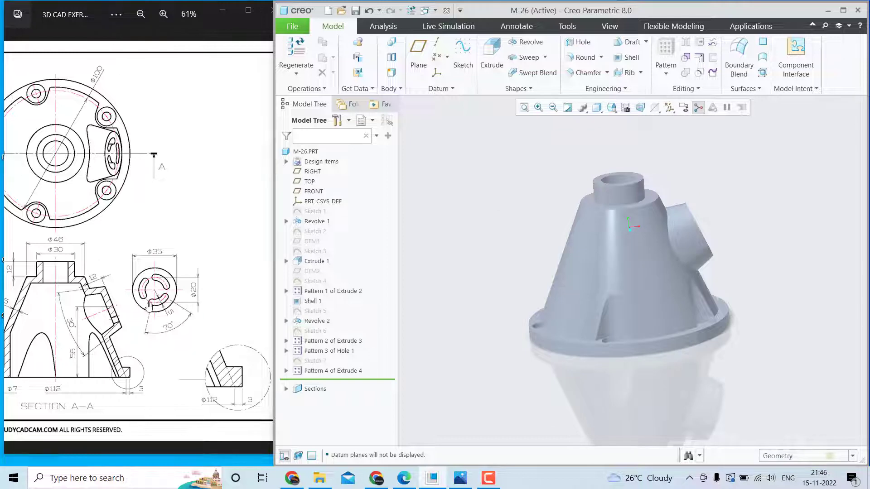
Compare the finished model with the red 3D picture on the exercise drawing from a matching viewpoint.
left_click_drag(148, 308, 197, 311)
mouse_move(63, 313)
left_mouse_down()
mouse_move(166, 317)
mouse_move(111, 314)
left_mouse_up()
left_click(507, 283)
mouse_move(506, 283)
middle_mouse_down()
mouse_move(507, 253)
mouse_move(489, 299)
mouse_move(471, 304)
middle_mouse_up()
mouse_move(135, 313)
left_mouse_down()
mouse_move(34, 303)
mouse_move(235, 320)
left_mouse_up()
left_click(471, 295)
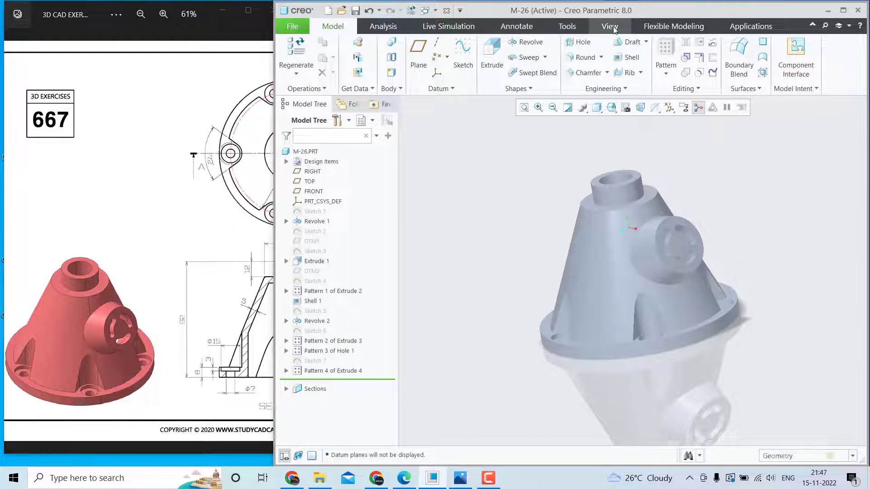
mouse_move(568, 247)
middle_mouse_down()
mouse_move(536, 266)
mouse_move(569, 198)
mouse_move(577, 237)
mouse_move(489, 246)
mouse_move(542, 274)
mouse_move(560, 351)
mouse_move(530, 278)
mouse_move(520, 287)
mouse_move(526, 237)
mouse_move(509, 287)
middle_mouse_up()
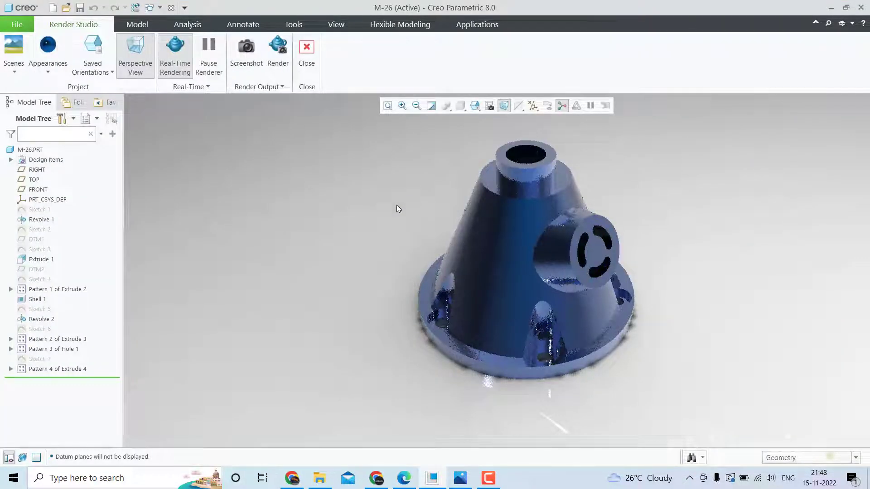
Examine the real-time rendering of the blue housing, closing and reopening Render Studio along the way.
middle_click_drag(396, 208, 487, 194, "shift")
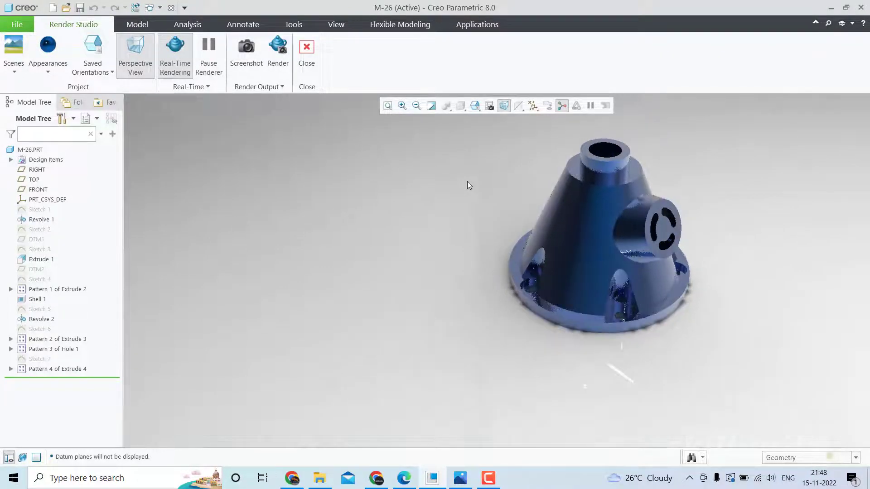
scroll(469, 184, "down", 2)
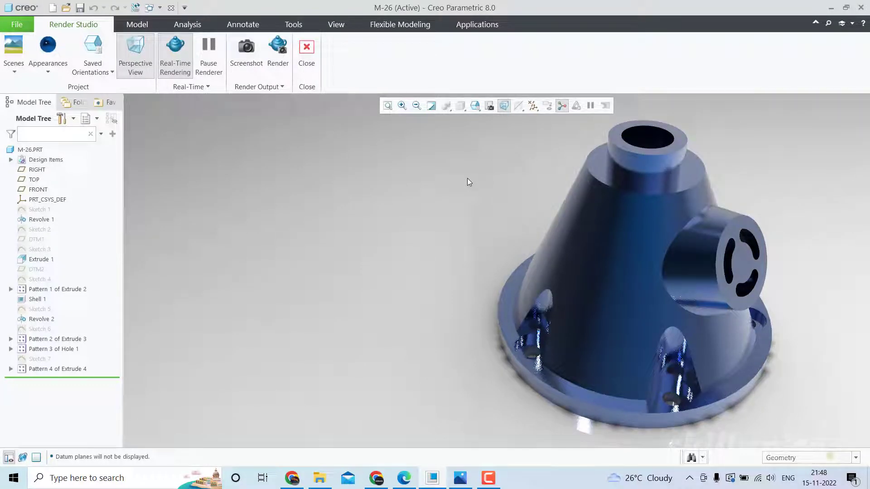
left_click(339, 25)
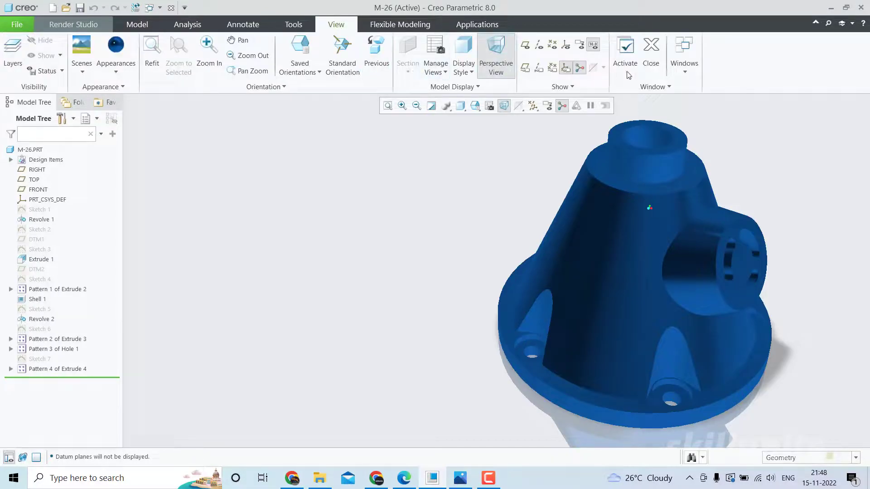
left_click(479, 29)
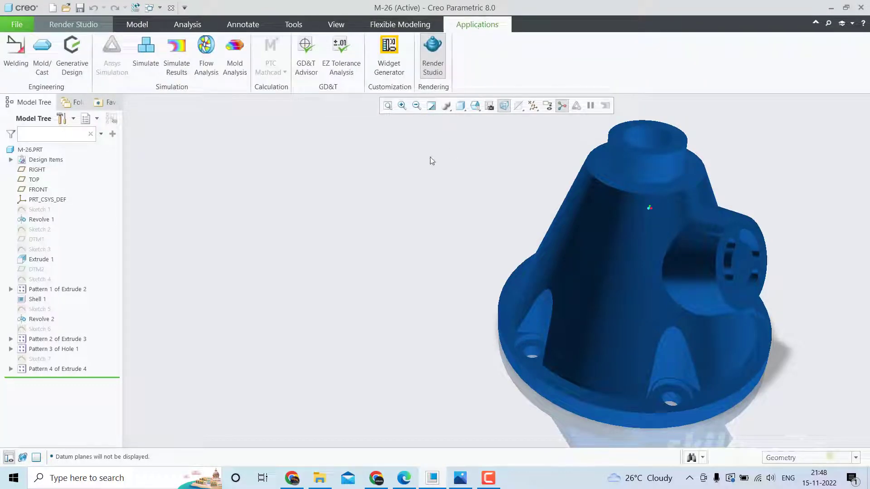
left_click(433, 66)
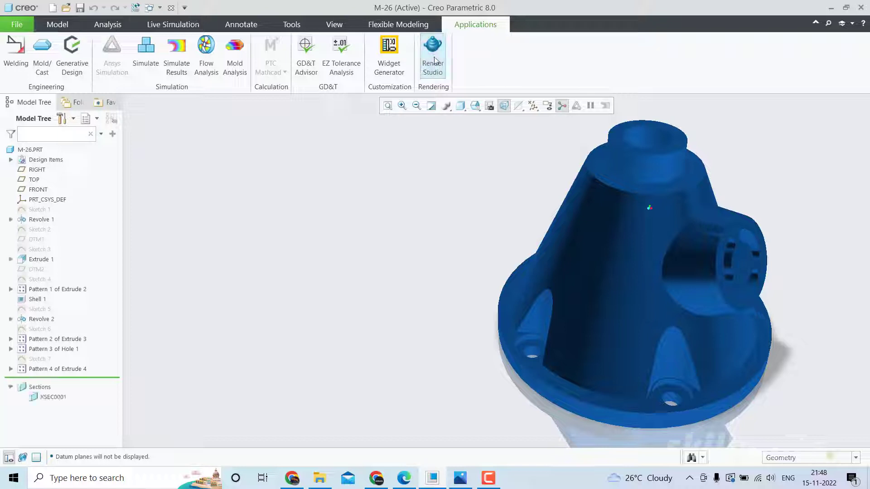
left_click(433, 67)
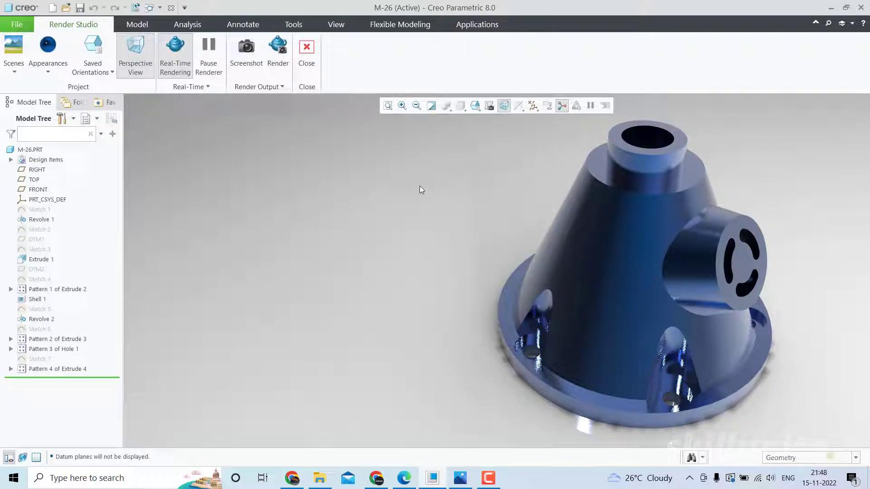
middle_click_drag(430, 237, 482, 237)
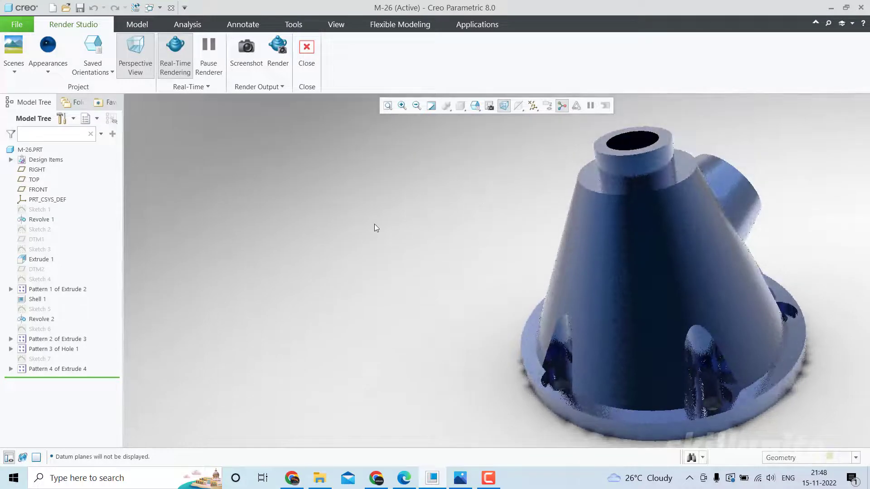